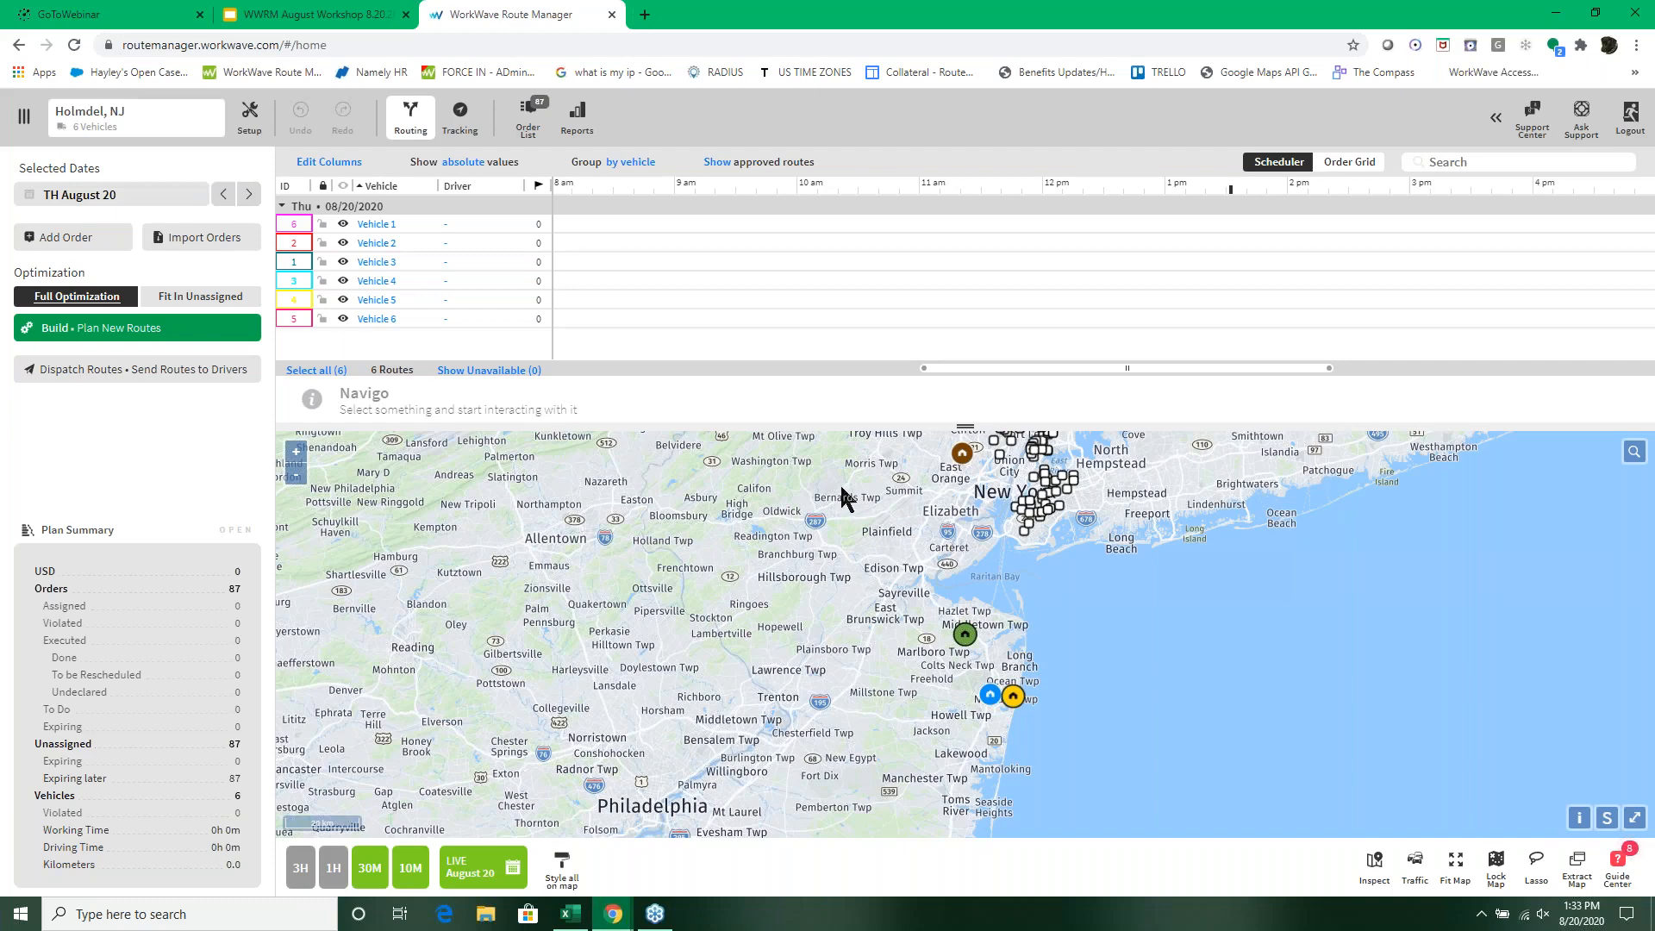
Step: Turn on the display of regions on the routing map, with the New York area orders in view
{"action": "left_click_drag", "start_coordinate": [841, 488], "coordinate": [792, 614]}
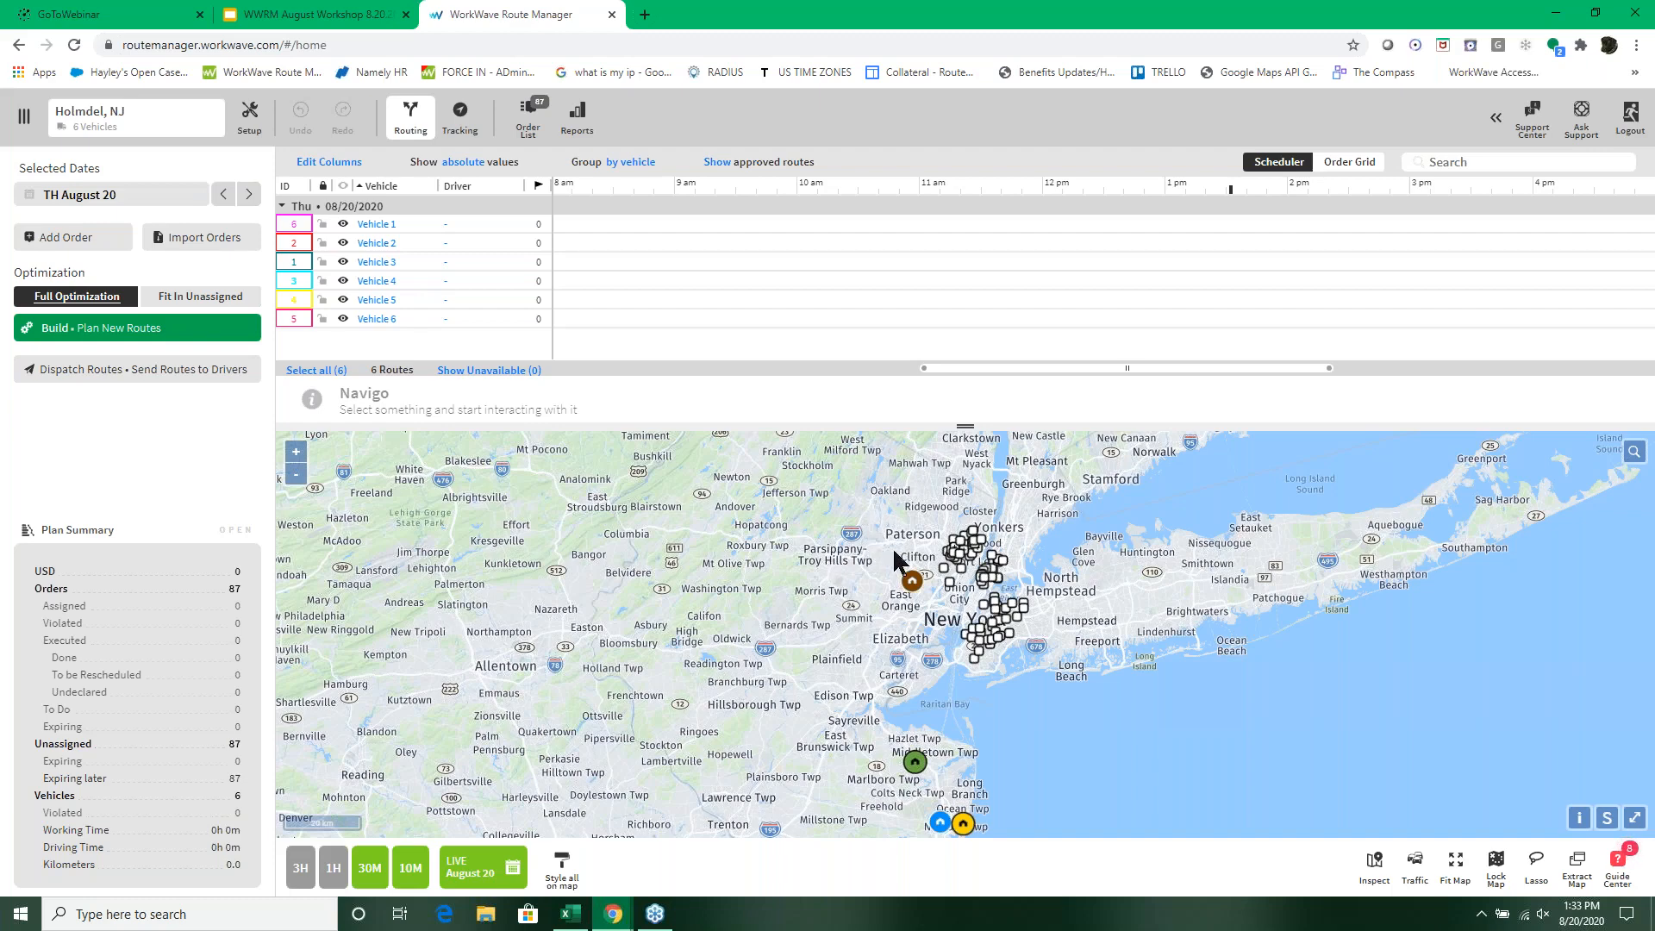
{"action": "left_click", "coordinate": [561, 873]}
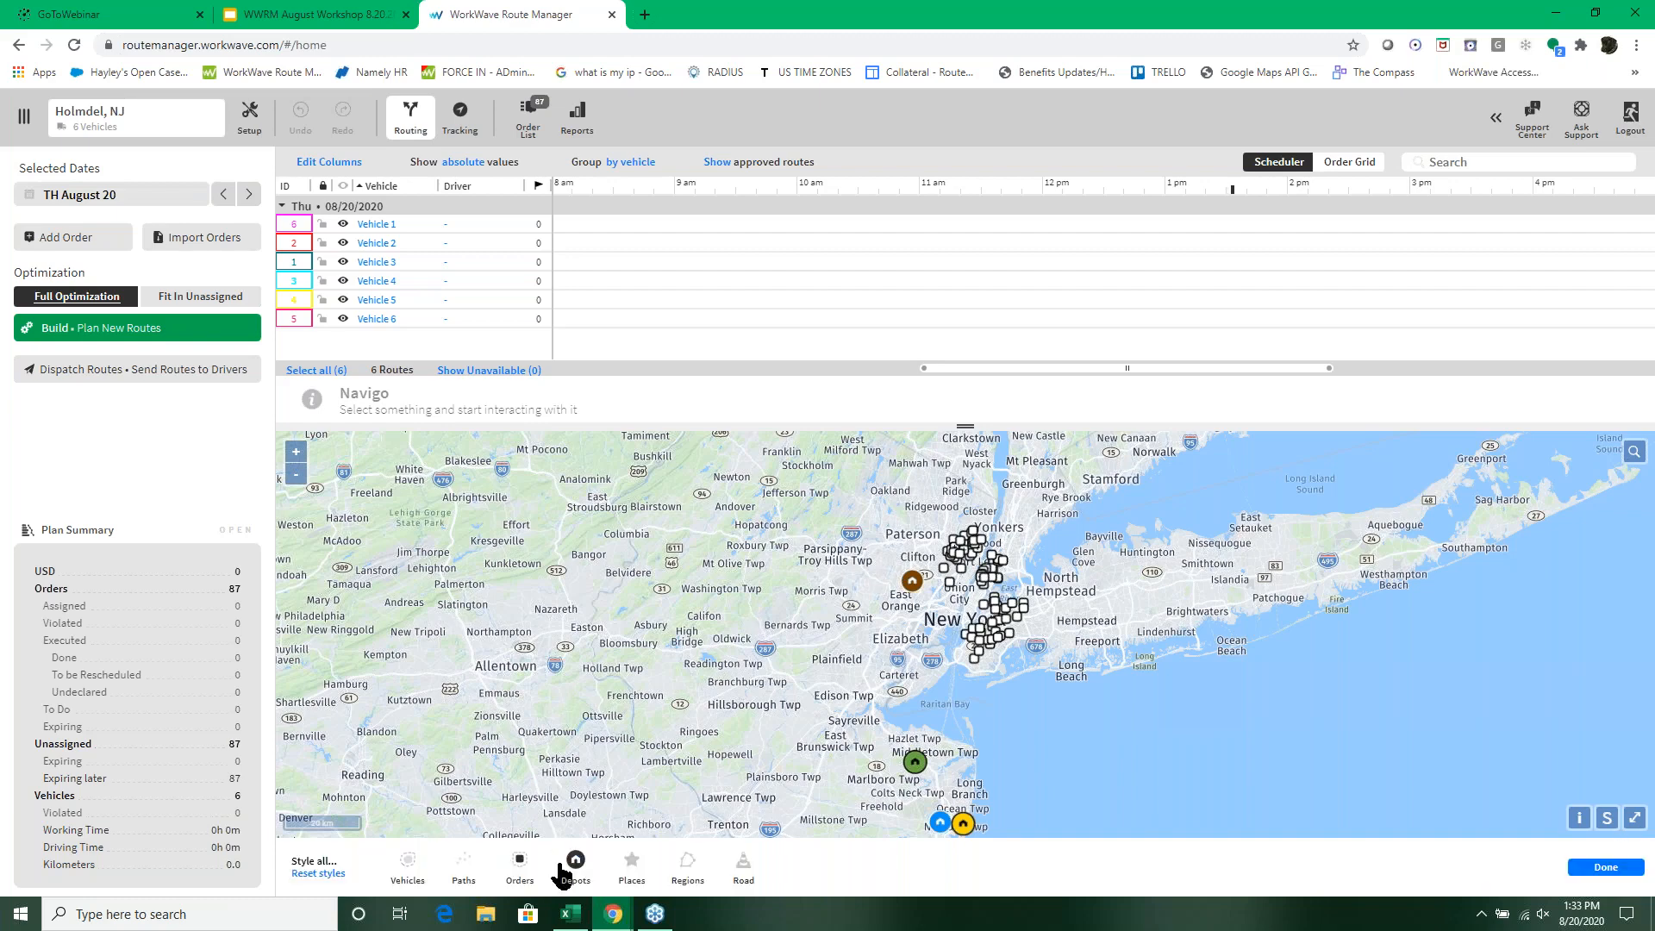
{"action": "left_click", "coordinate": [689, 874]}
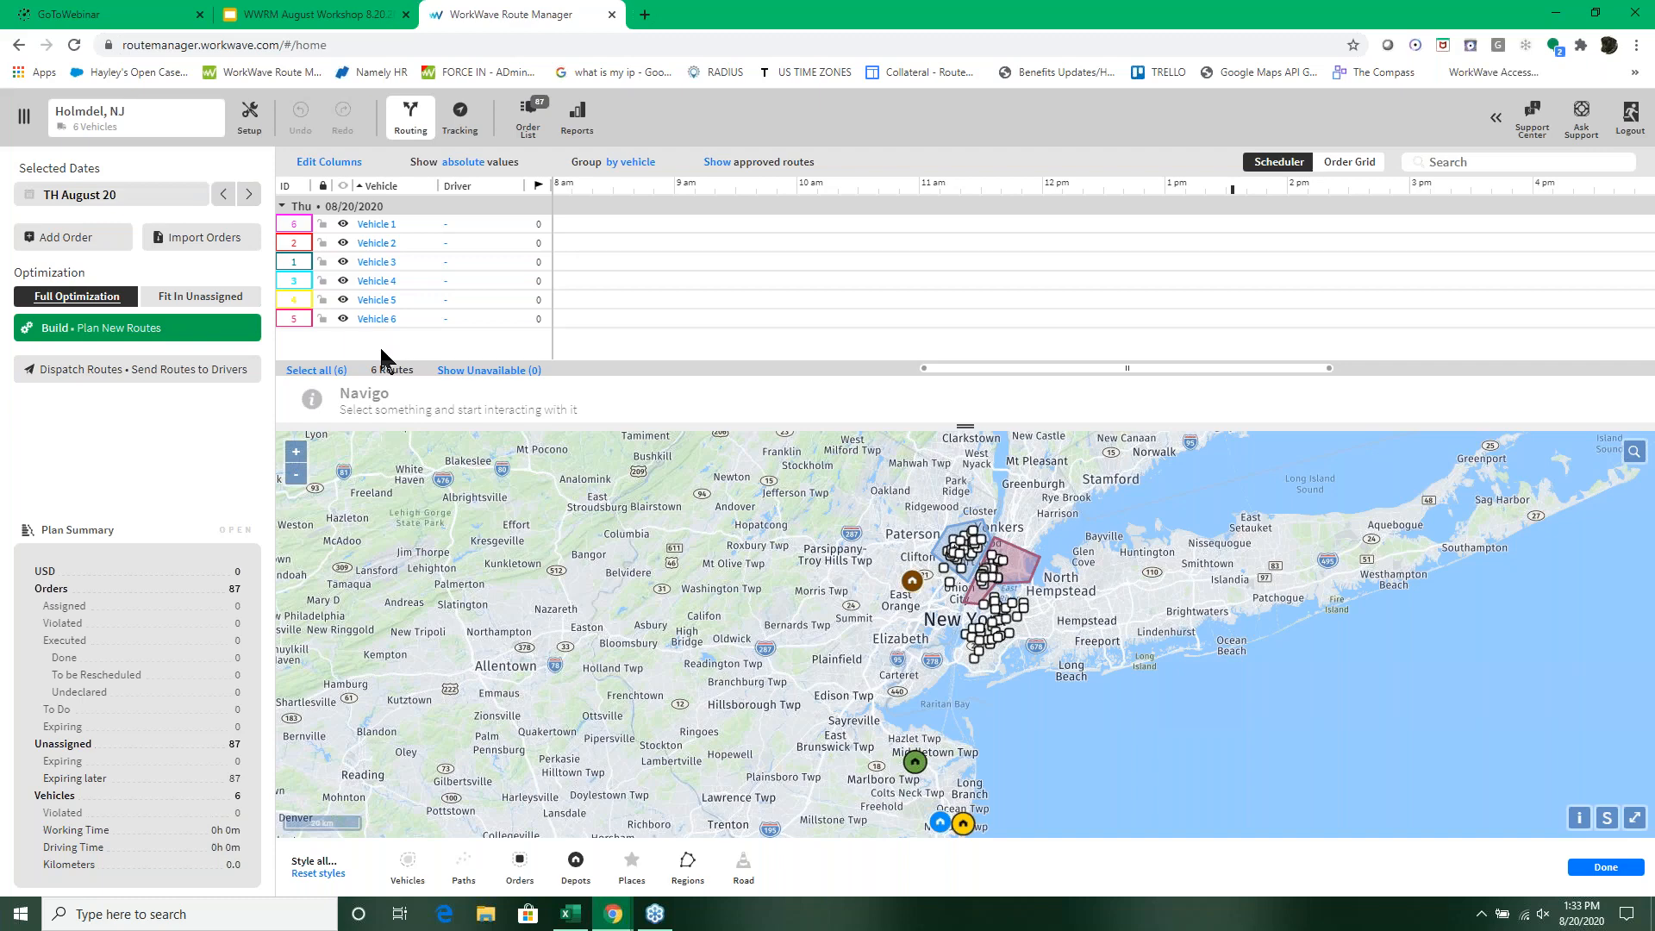
Step: In the regions setup, draw a new five-point region enclosing the orders in Brooklyn and Queens south of the Tuesday region
{"action": "left_click", "coordinate": [247, 120]}
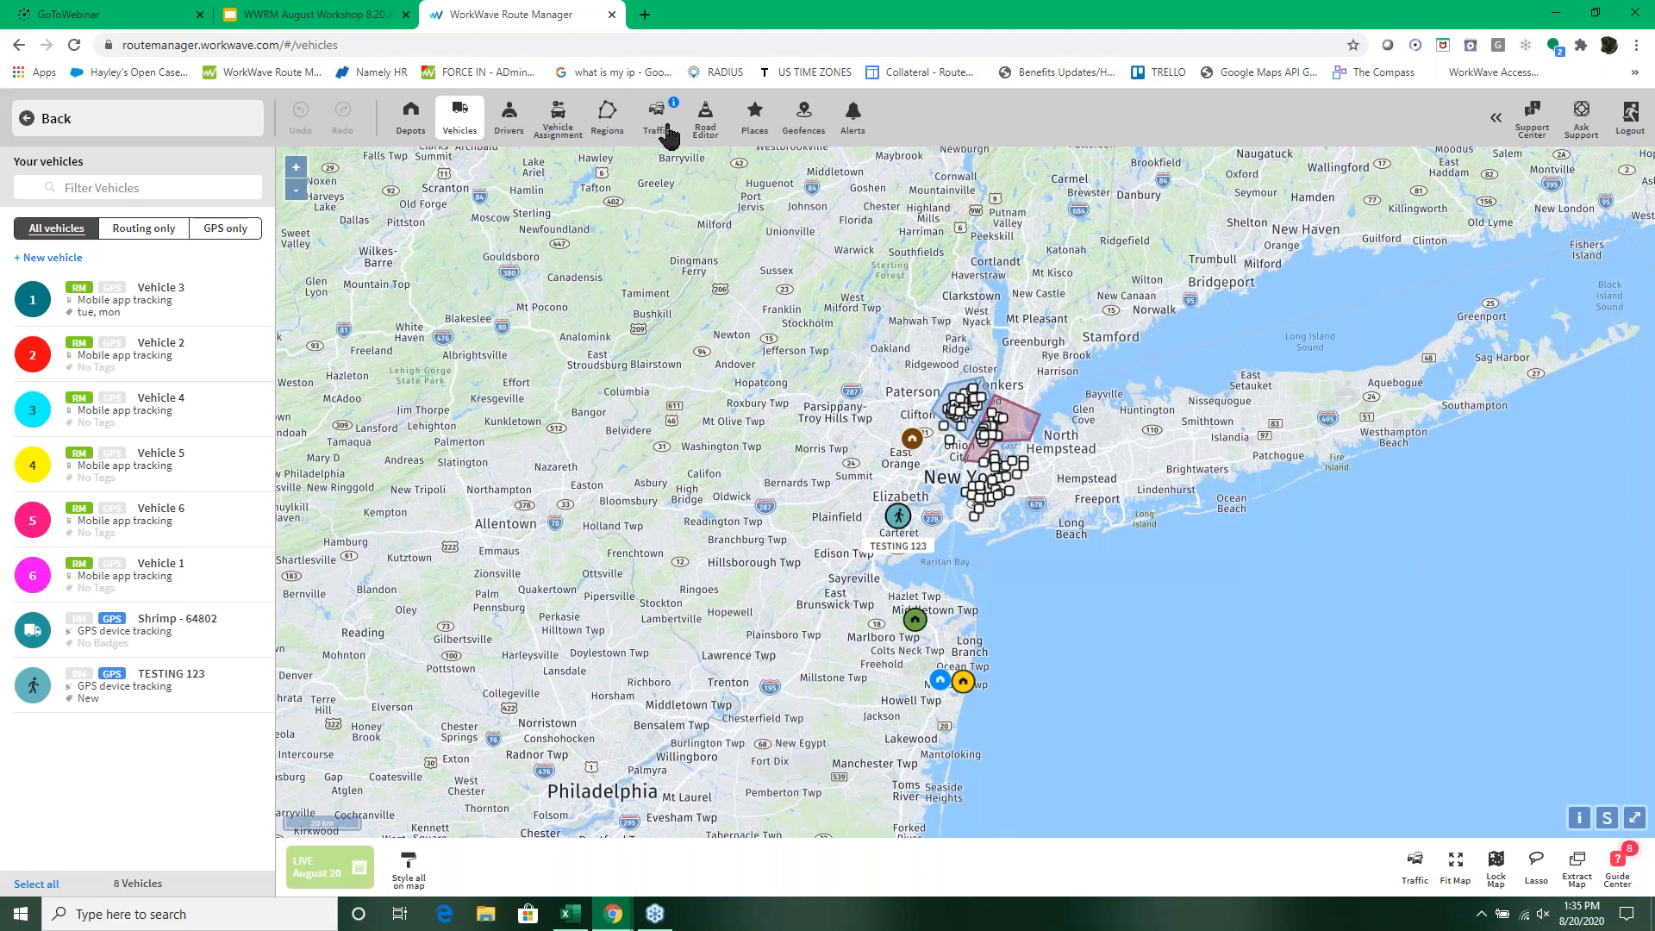
{"action": "left_click", "coordinate": [608, 119]}
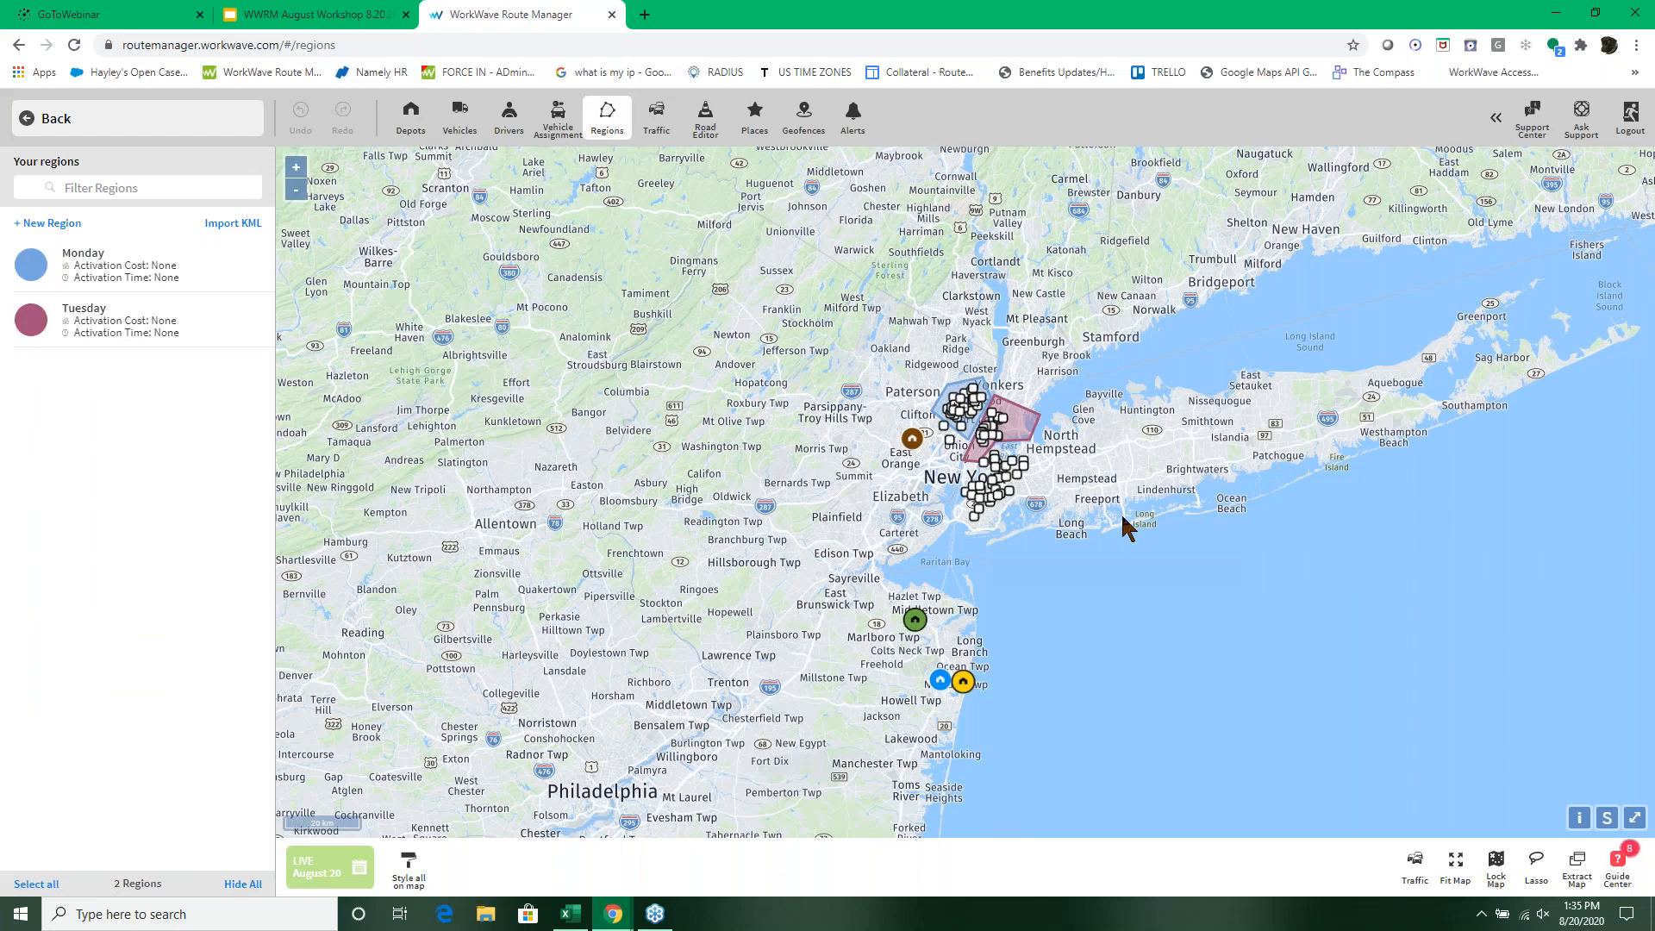
{"action": "scroll", "coordinate": [1120, 526], "scroll_direction": "up", "scroll_amount": 2}
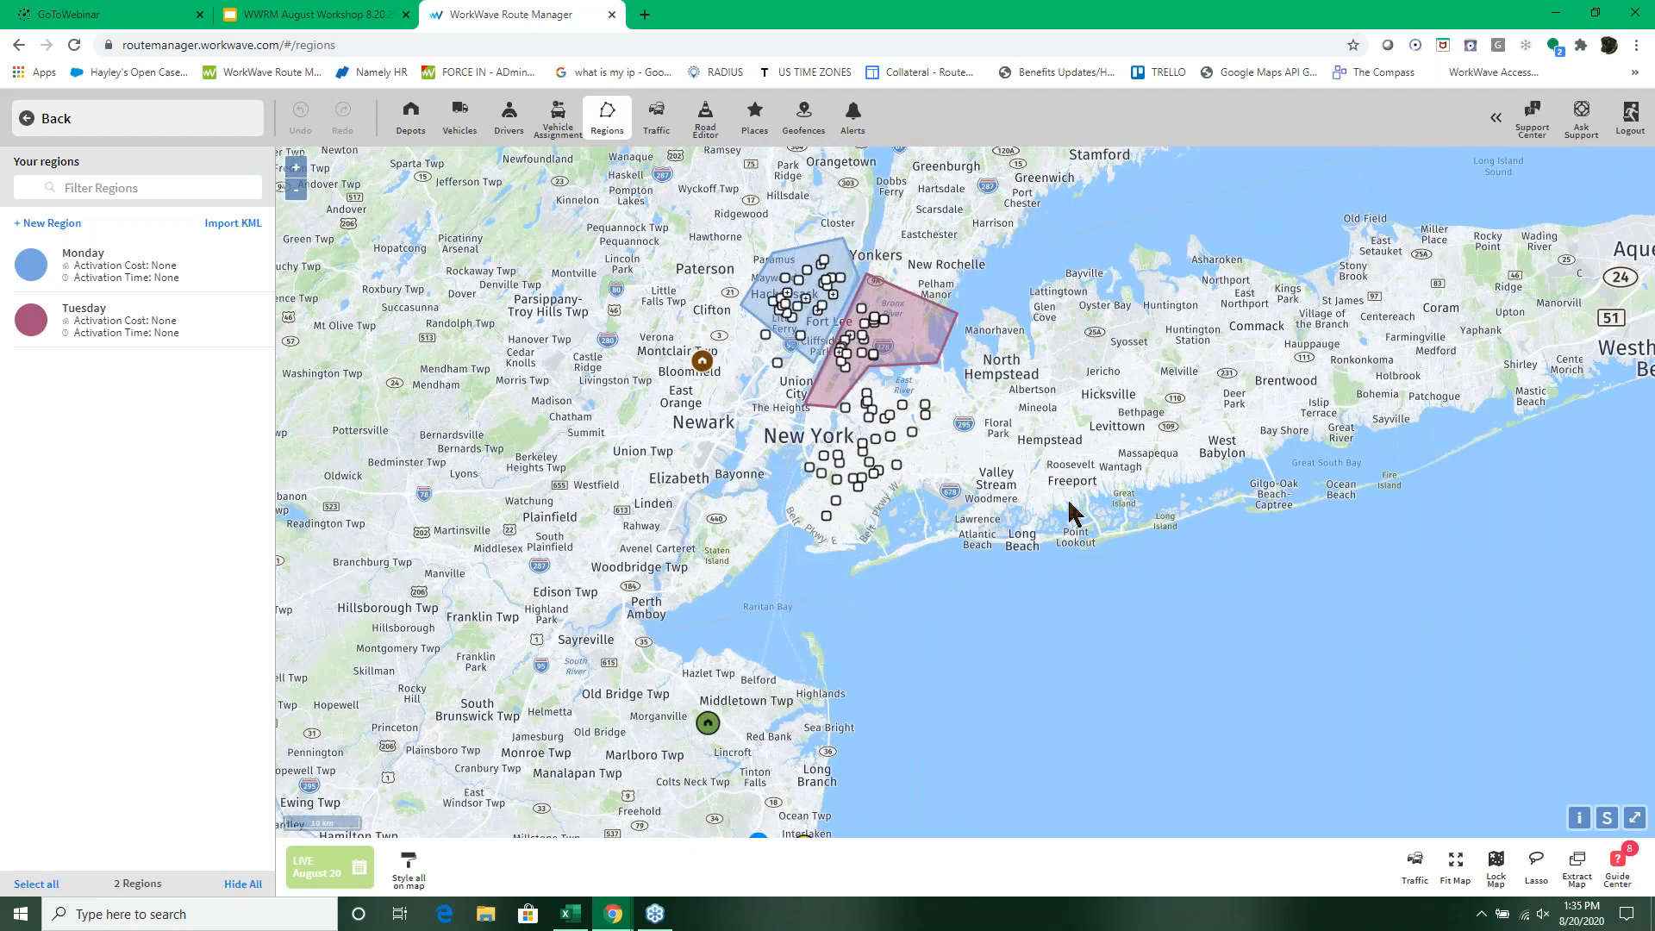
{"action": "left_click_drag", "start_coordinate": [1069, 503], "coordinate": [1067, 622]}
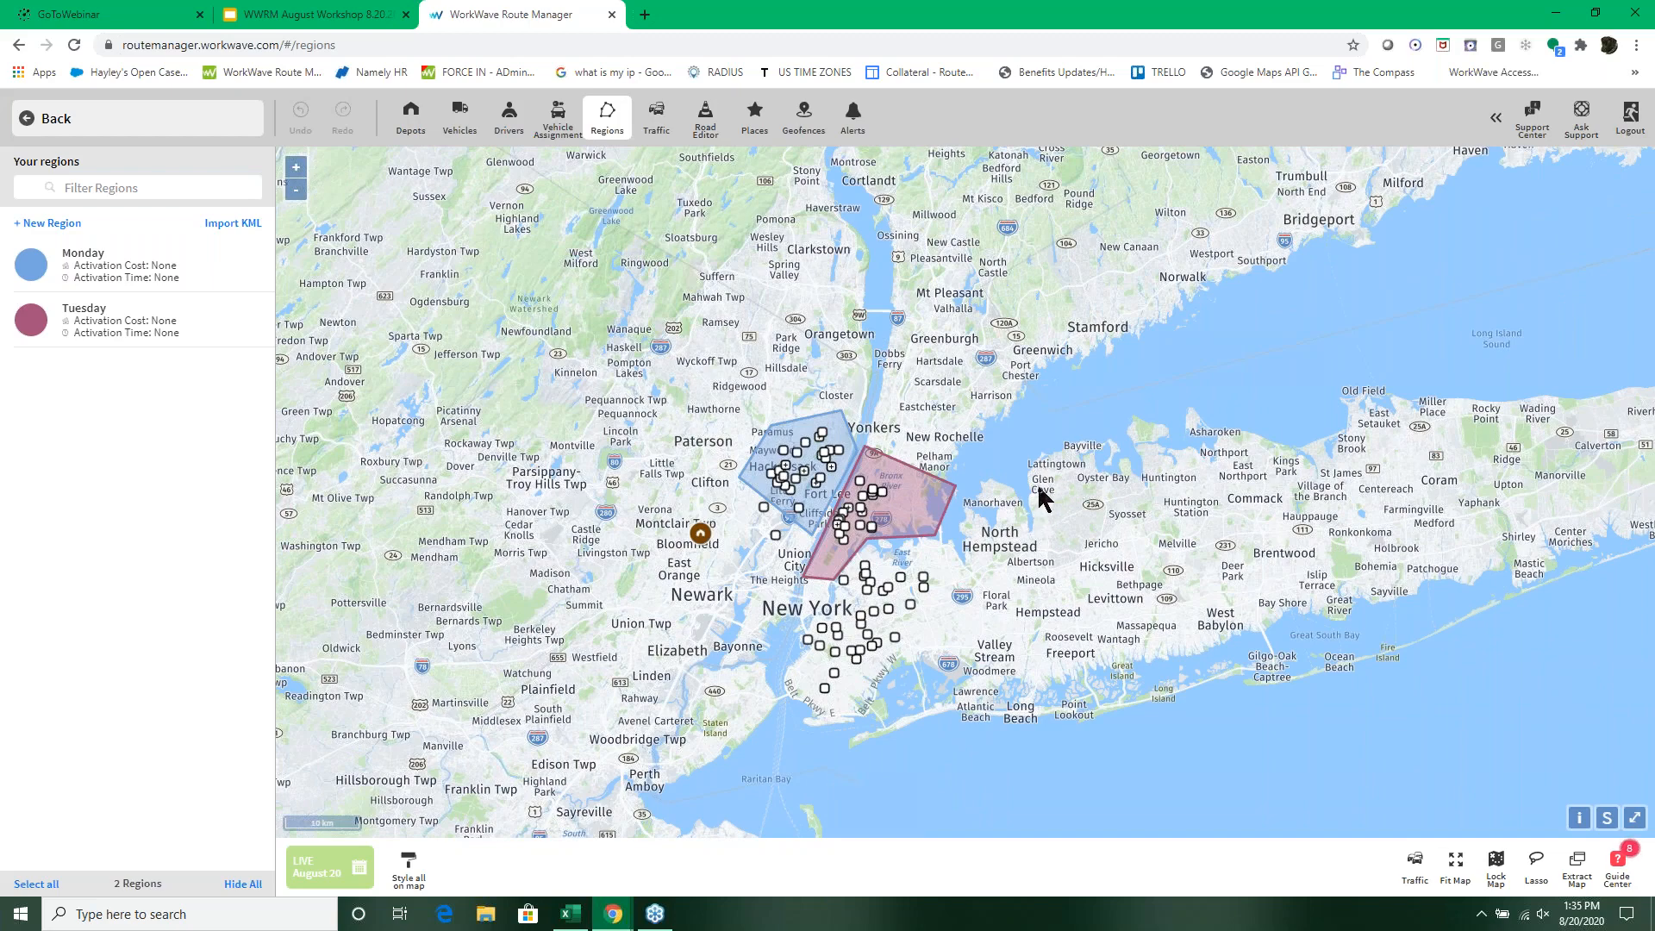
{"action": "left_click_drag", "start_coordinate": [1043, 495], "coordinate": [1038, 455]}
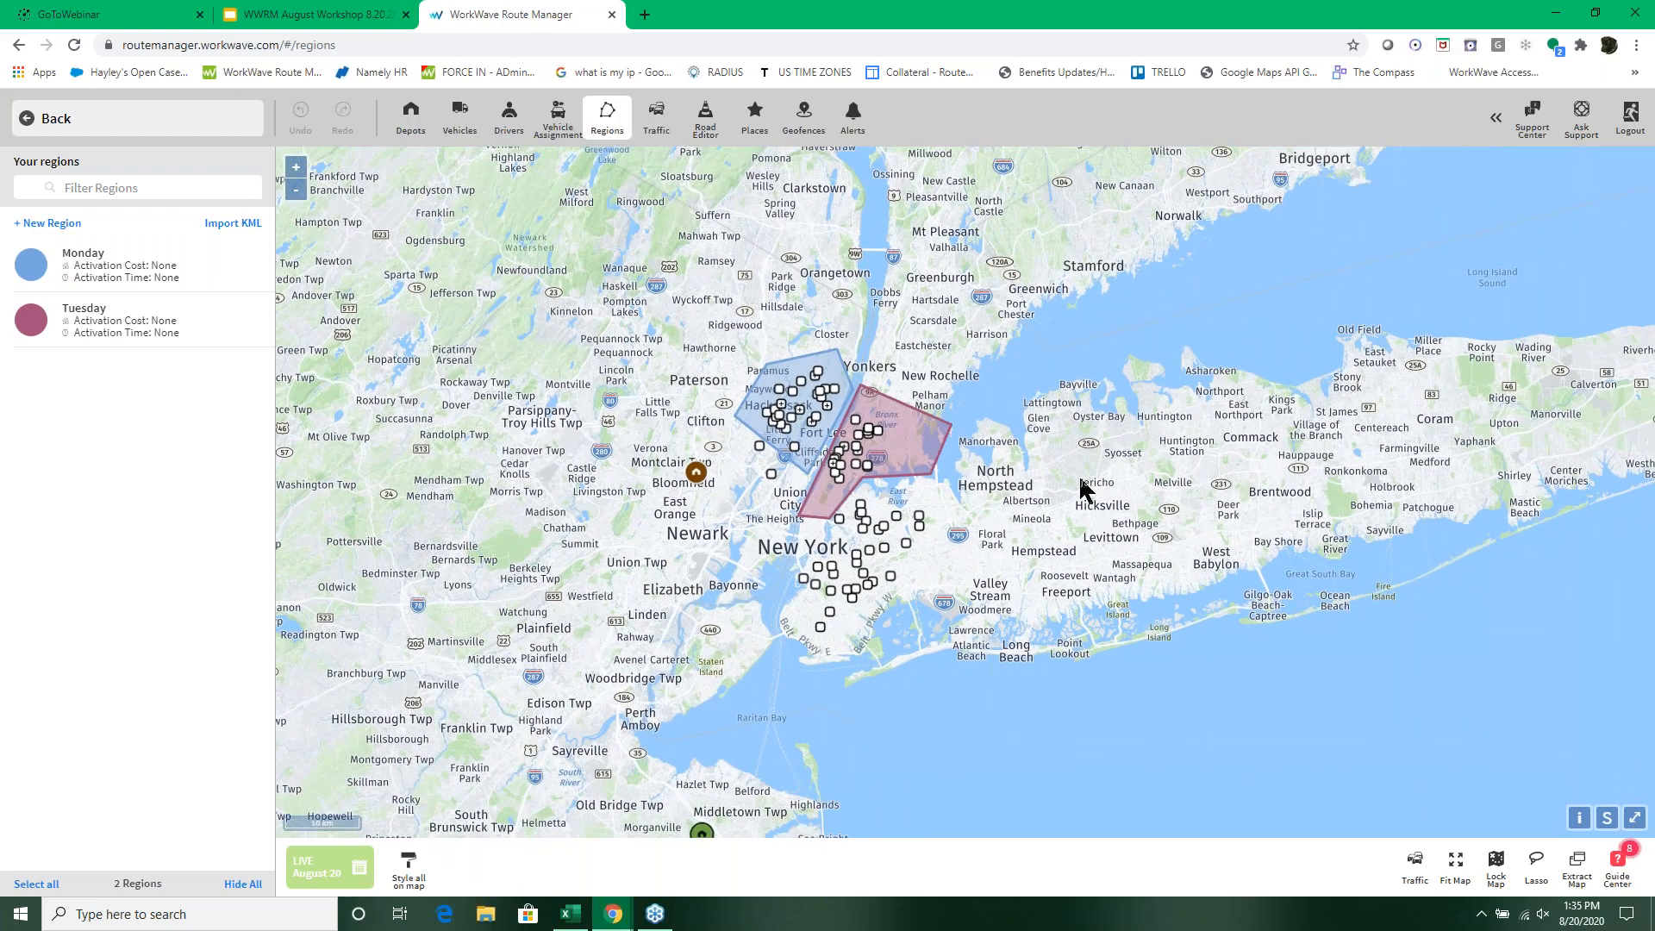
{"action": "left_click", "coordinate": [50, 224]}
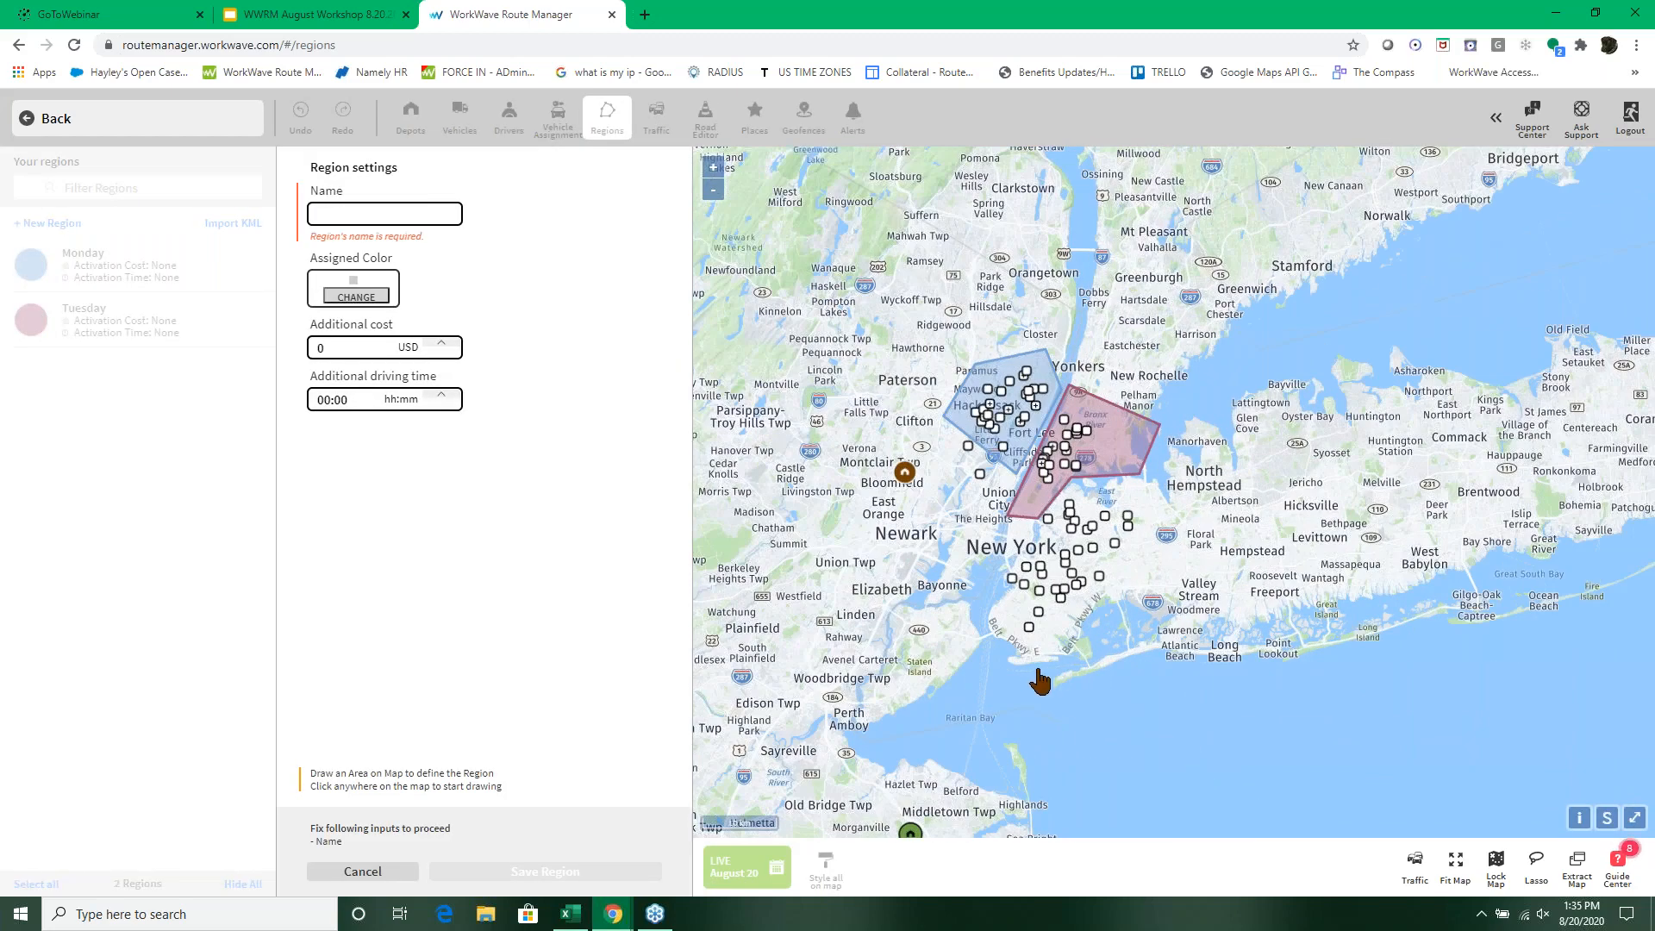
{"action": "left_click", "coordinate": [1001, 543]}
{"action": "left_click", "coordinate": [1164, 510]}
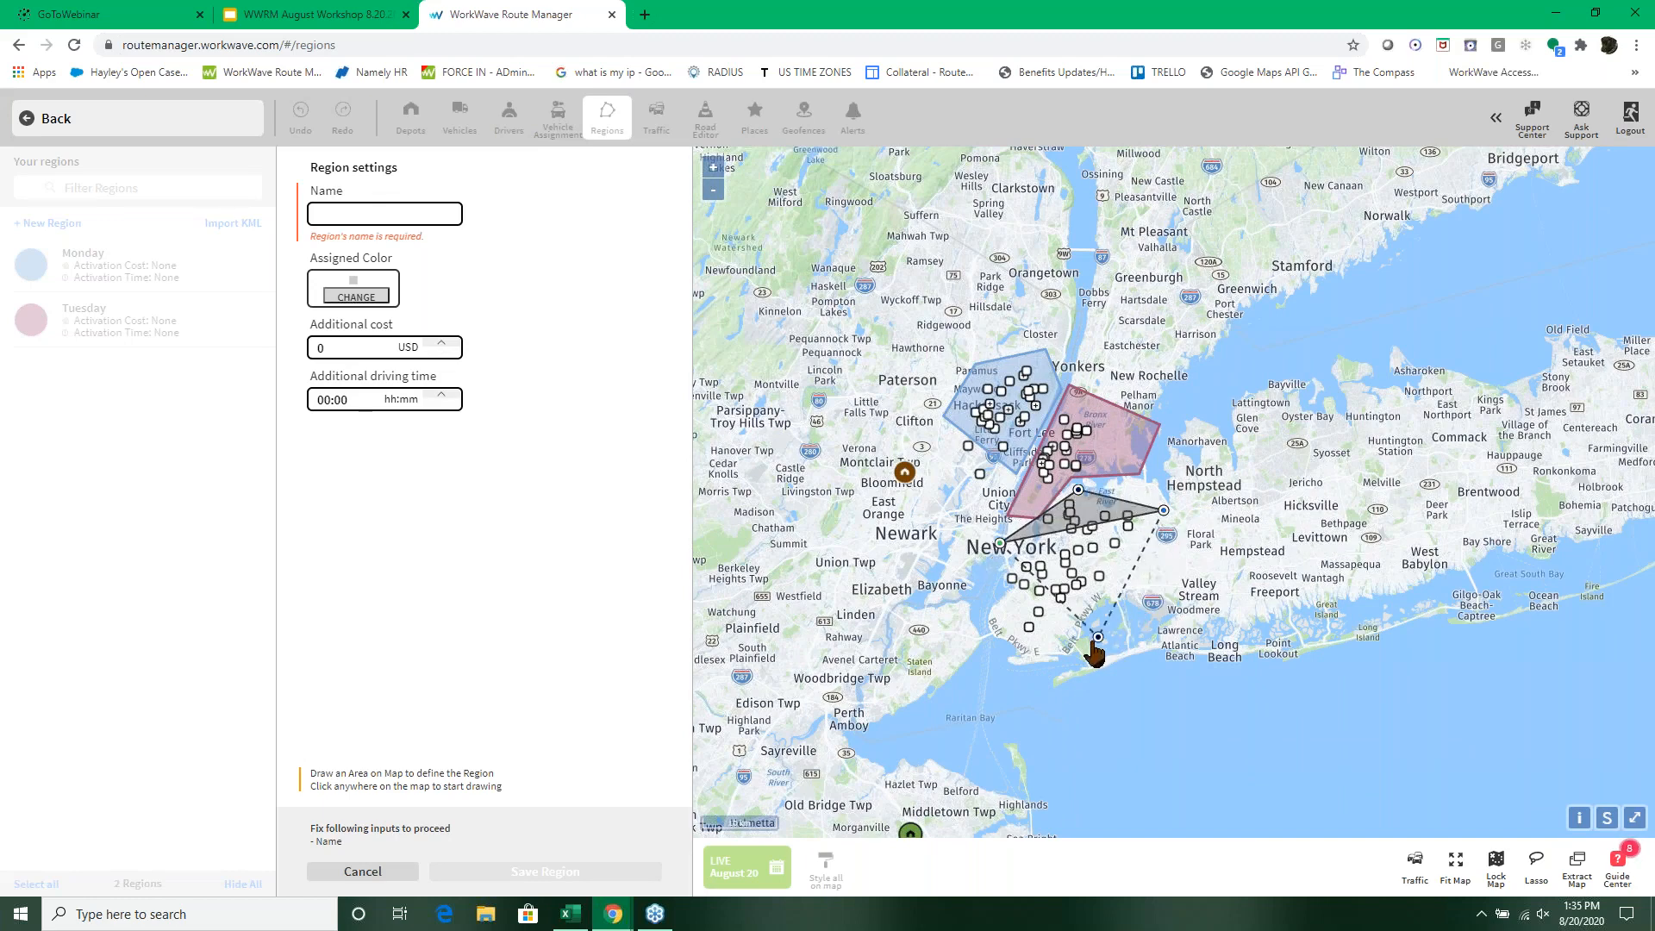
{"action": "left_click", "coordinate": [1092, 641]}
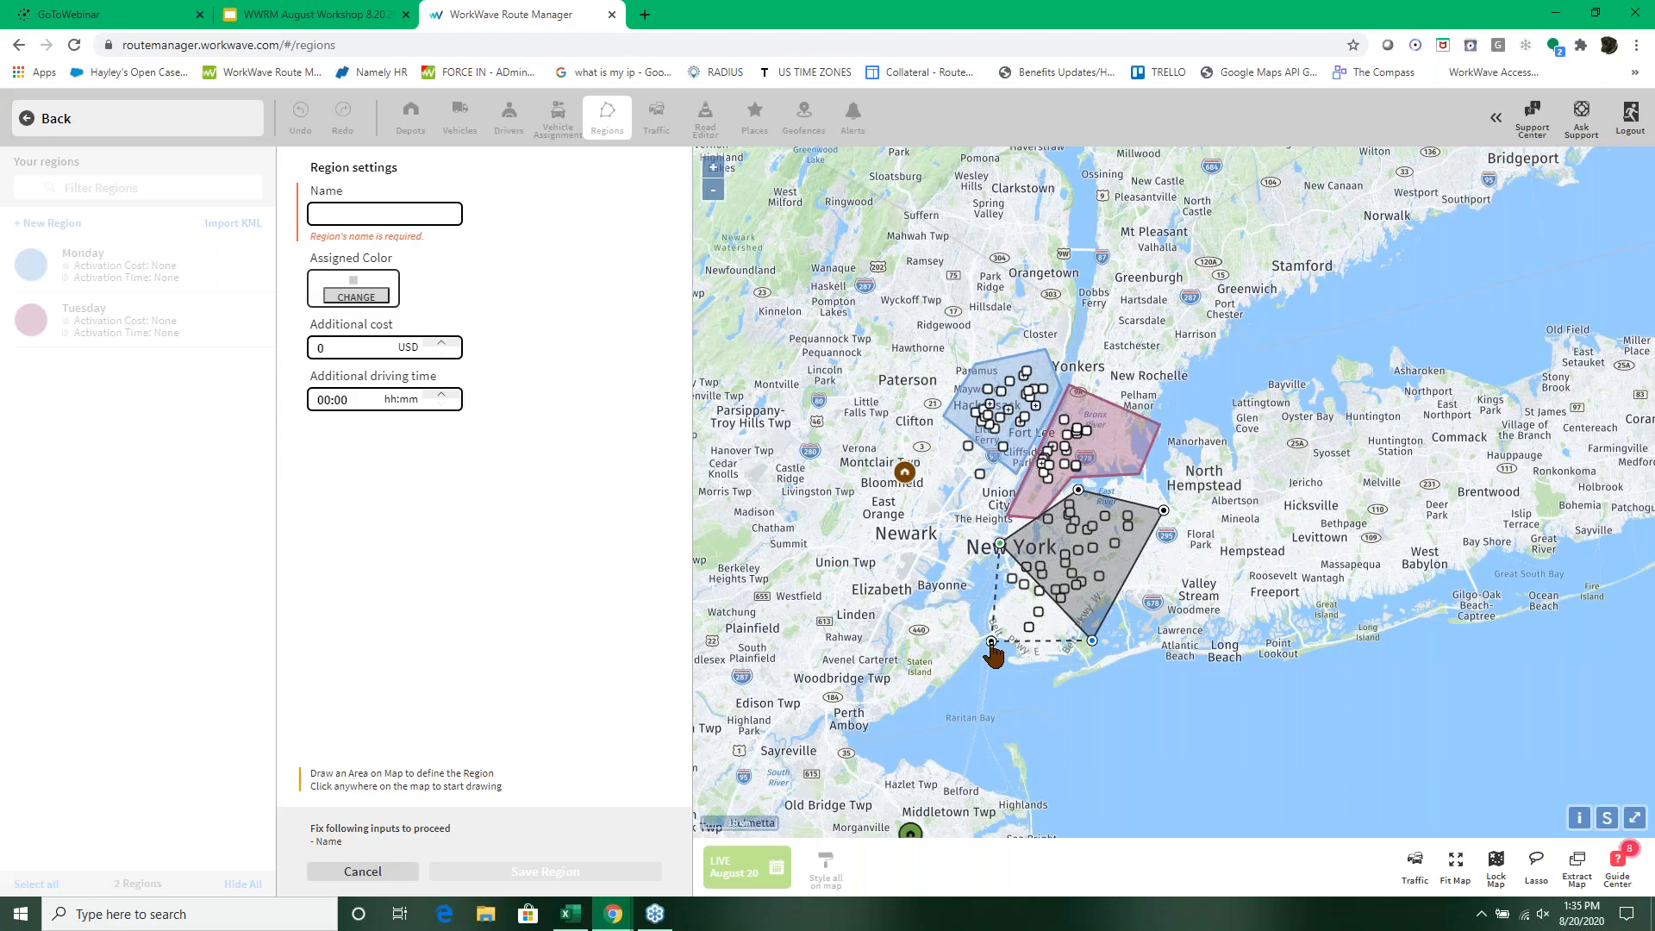
{"action": "left_click", "coordinate": [991, 642]}
{"action": "scroll", "coordinate": [991, 643], "scroll_direction": "up", "scroll_amount": 3}
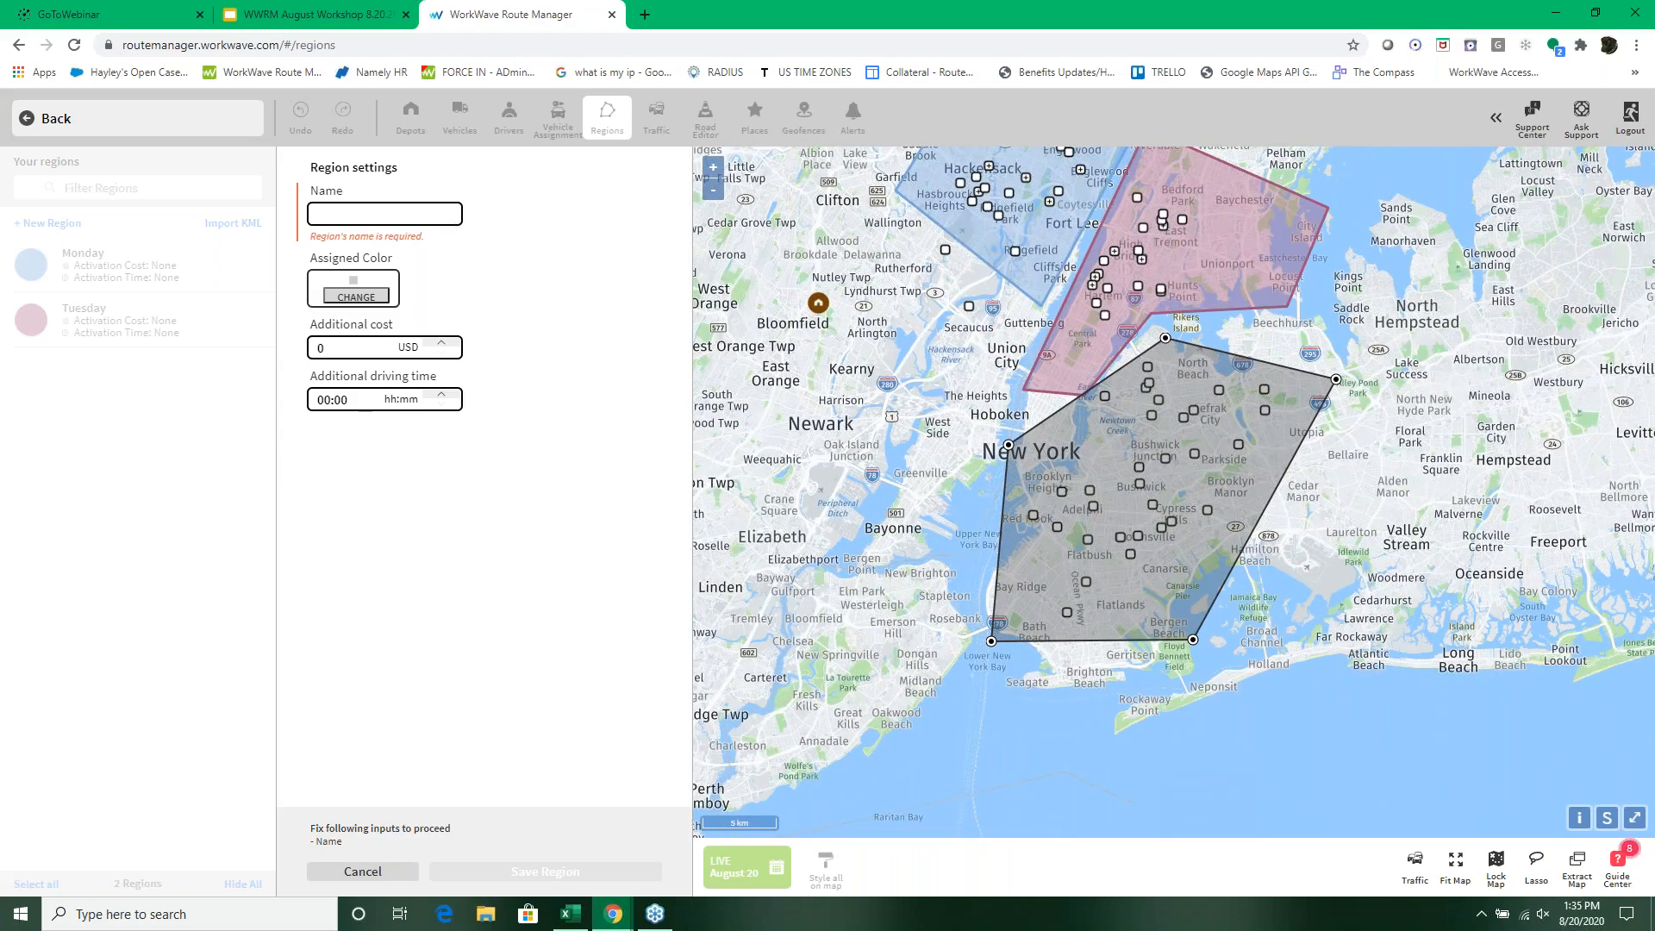
Step: Name the new region Wednesday, assign it an orange color, and save it
{"action": "left_click", "coordinate": [406, 217]}
{"action": "type", "text": "Wednesday"}
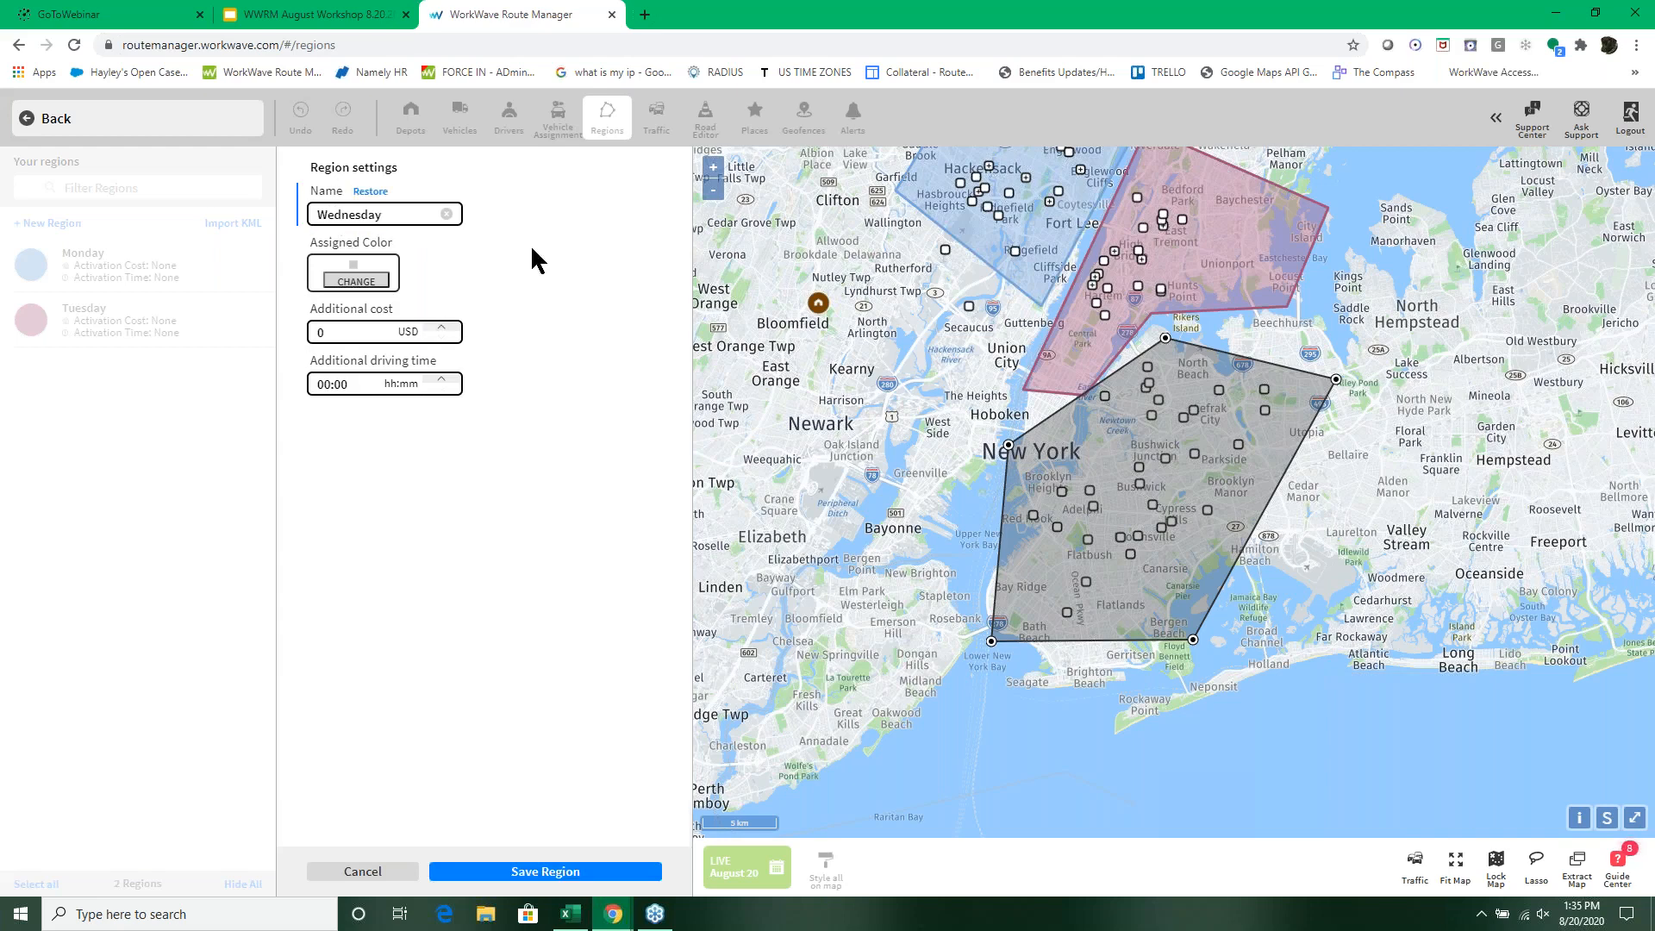
{"action": "left_click", "coordinate": [354, 283]}
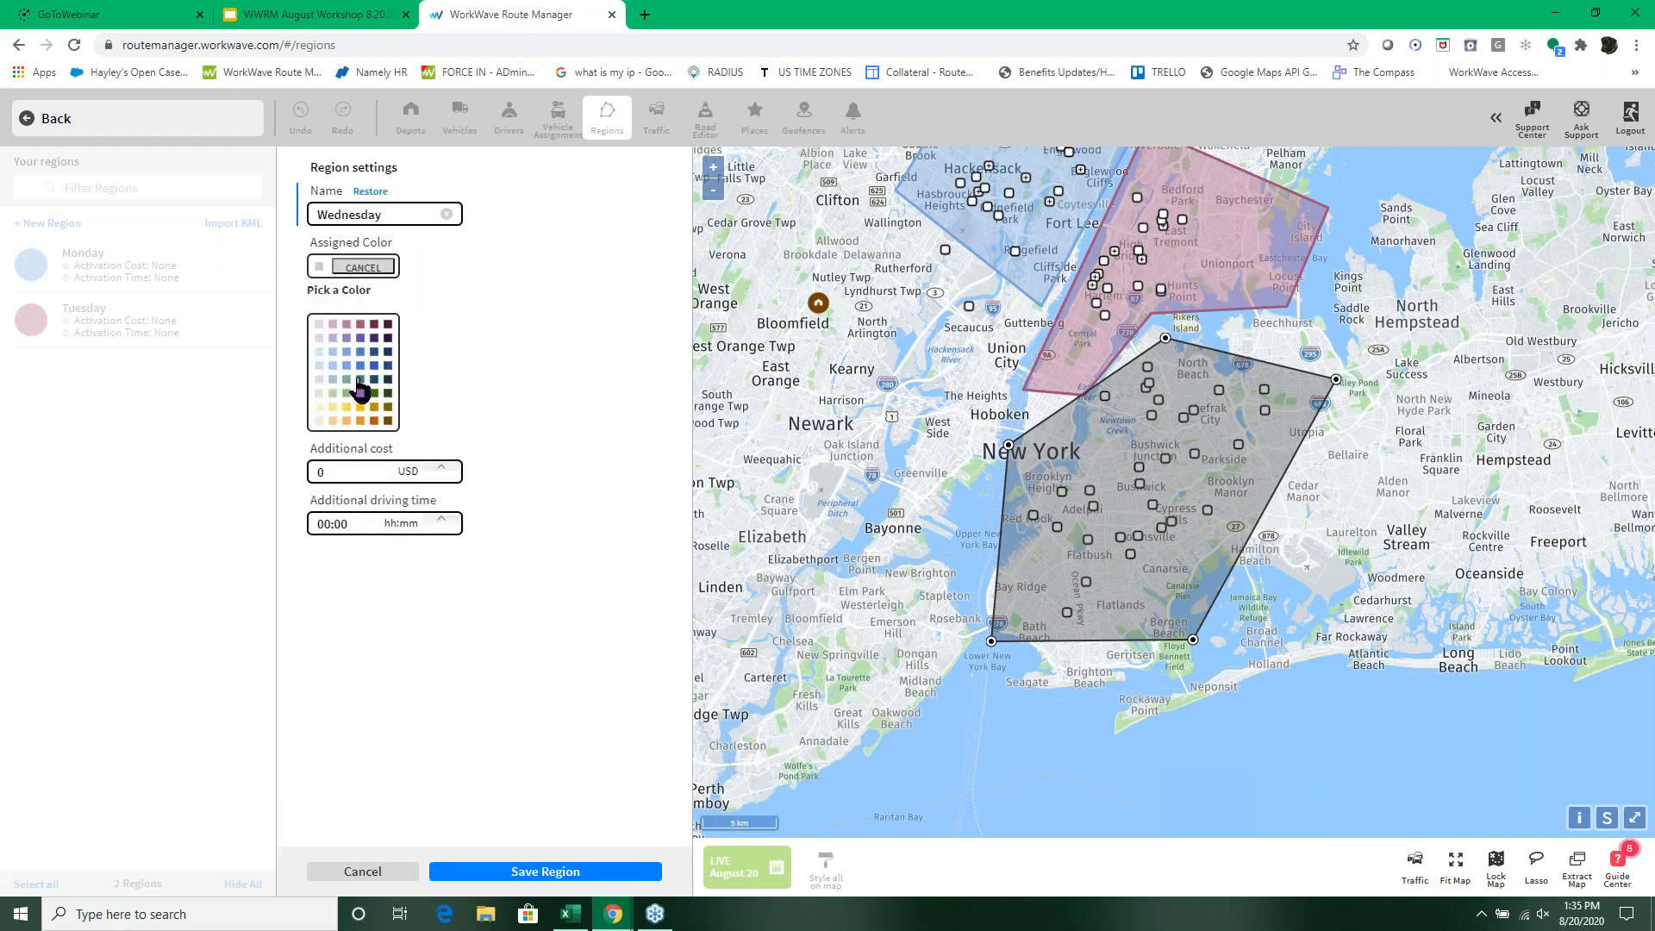
{"action": "left_click", "coordinate": [361, 421]}
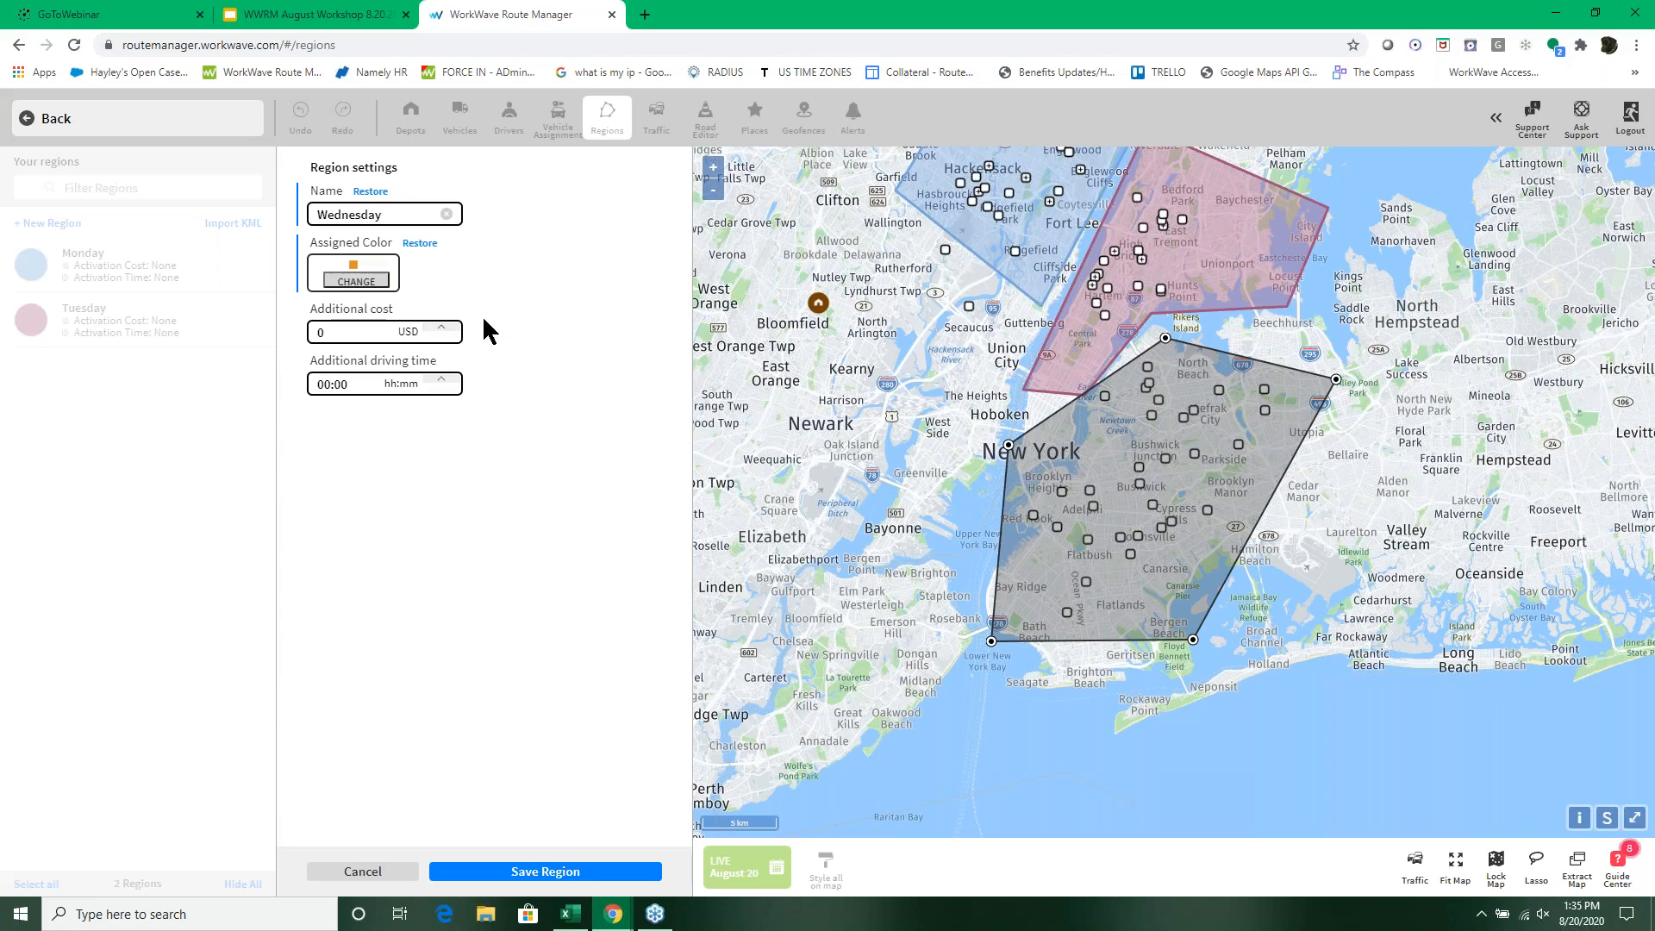
{"action": "left_click", "coordinate": [545, 871]}
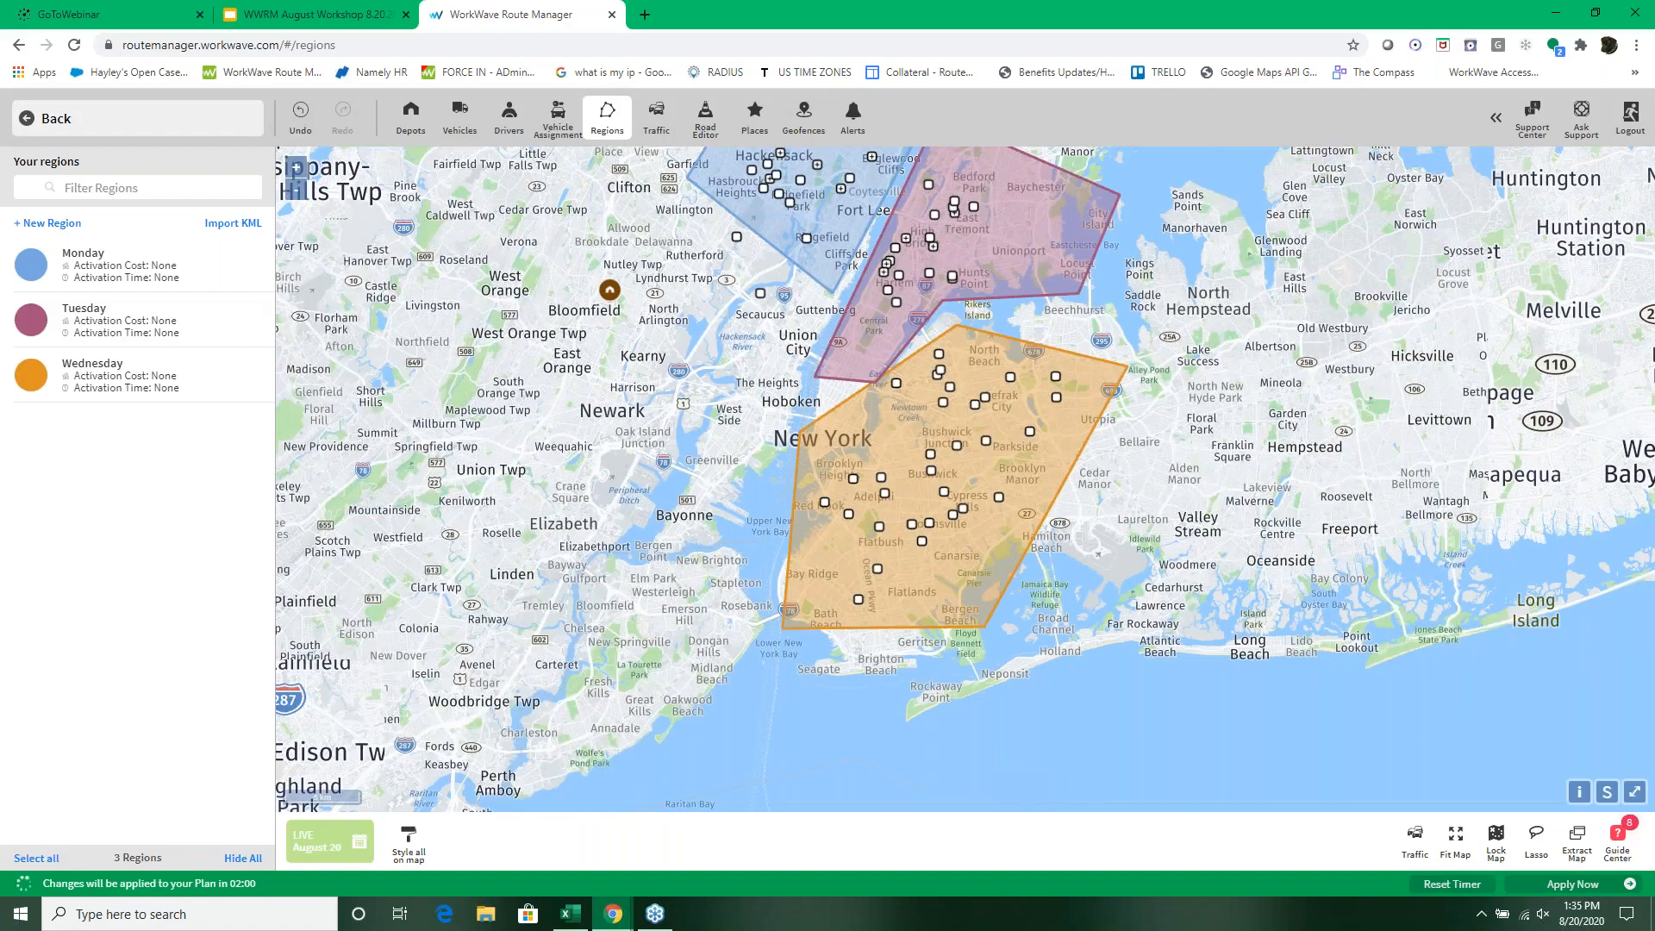
Step: Open the Normal Day routing settings of Vehicle 3 and leave their editor without changes
{"action": "left_click", "coordinate": [461, 123]}
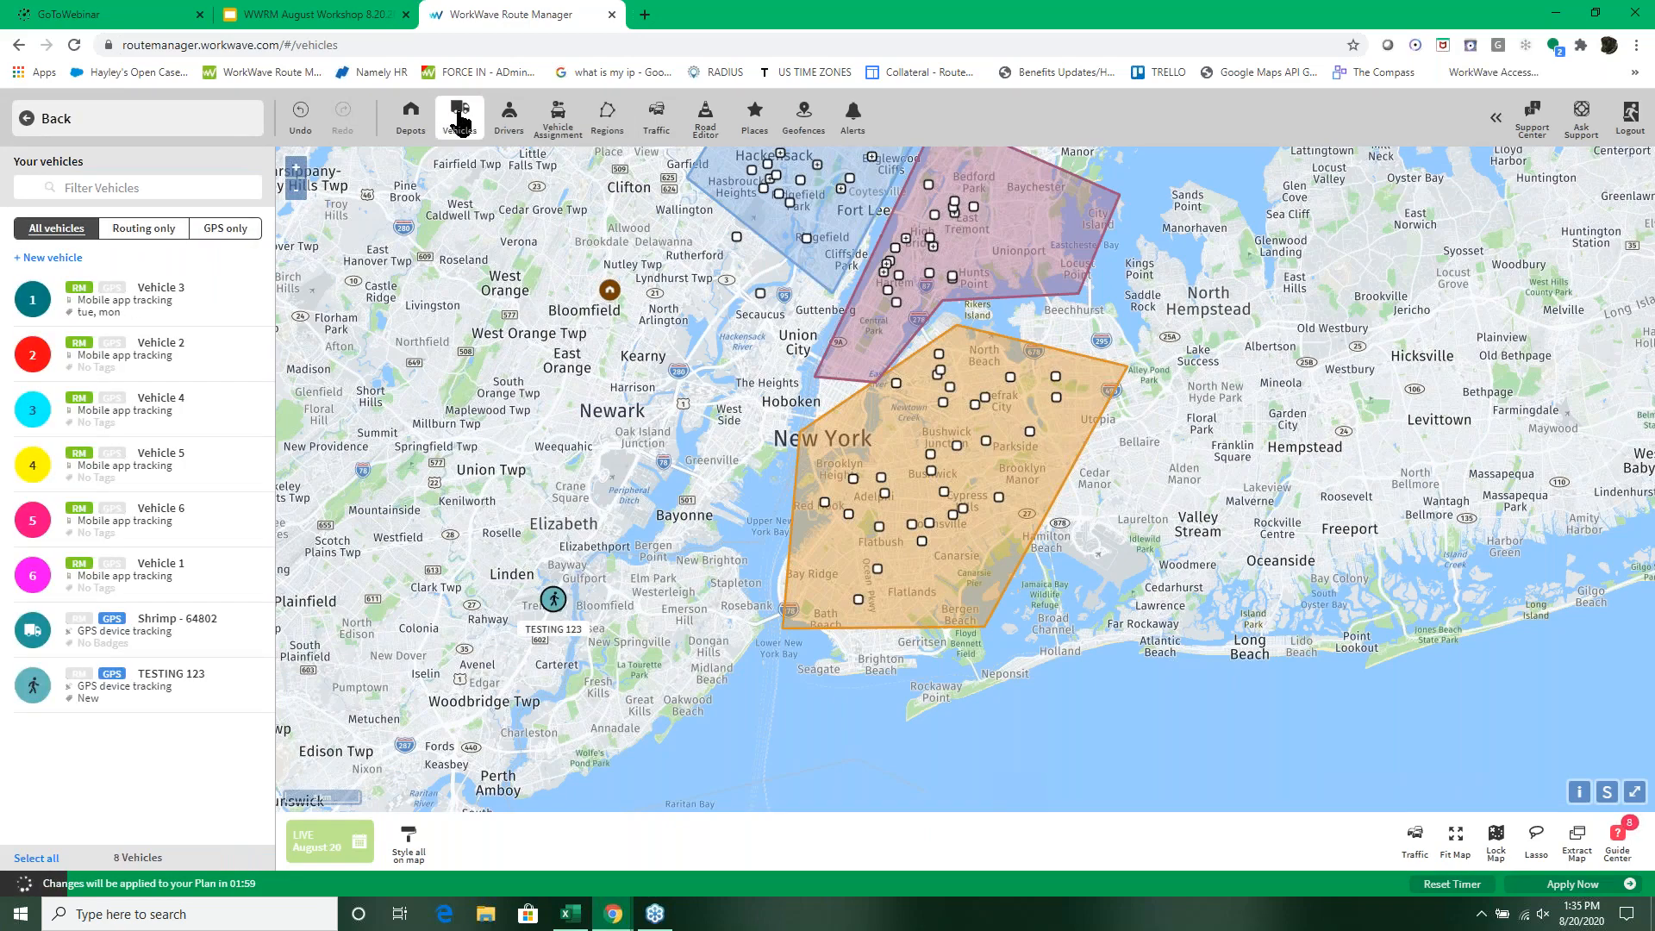
{"action": "left_click", "coordinate": [168, 303]}
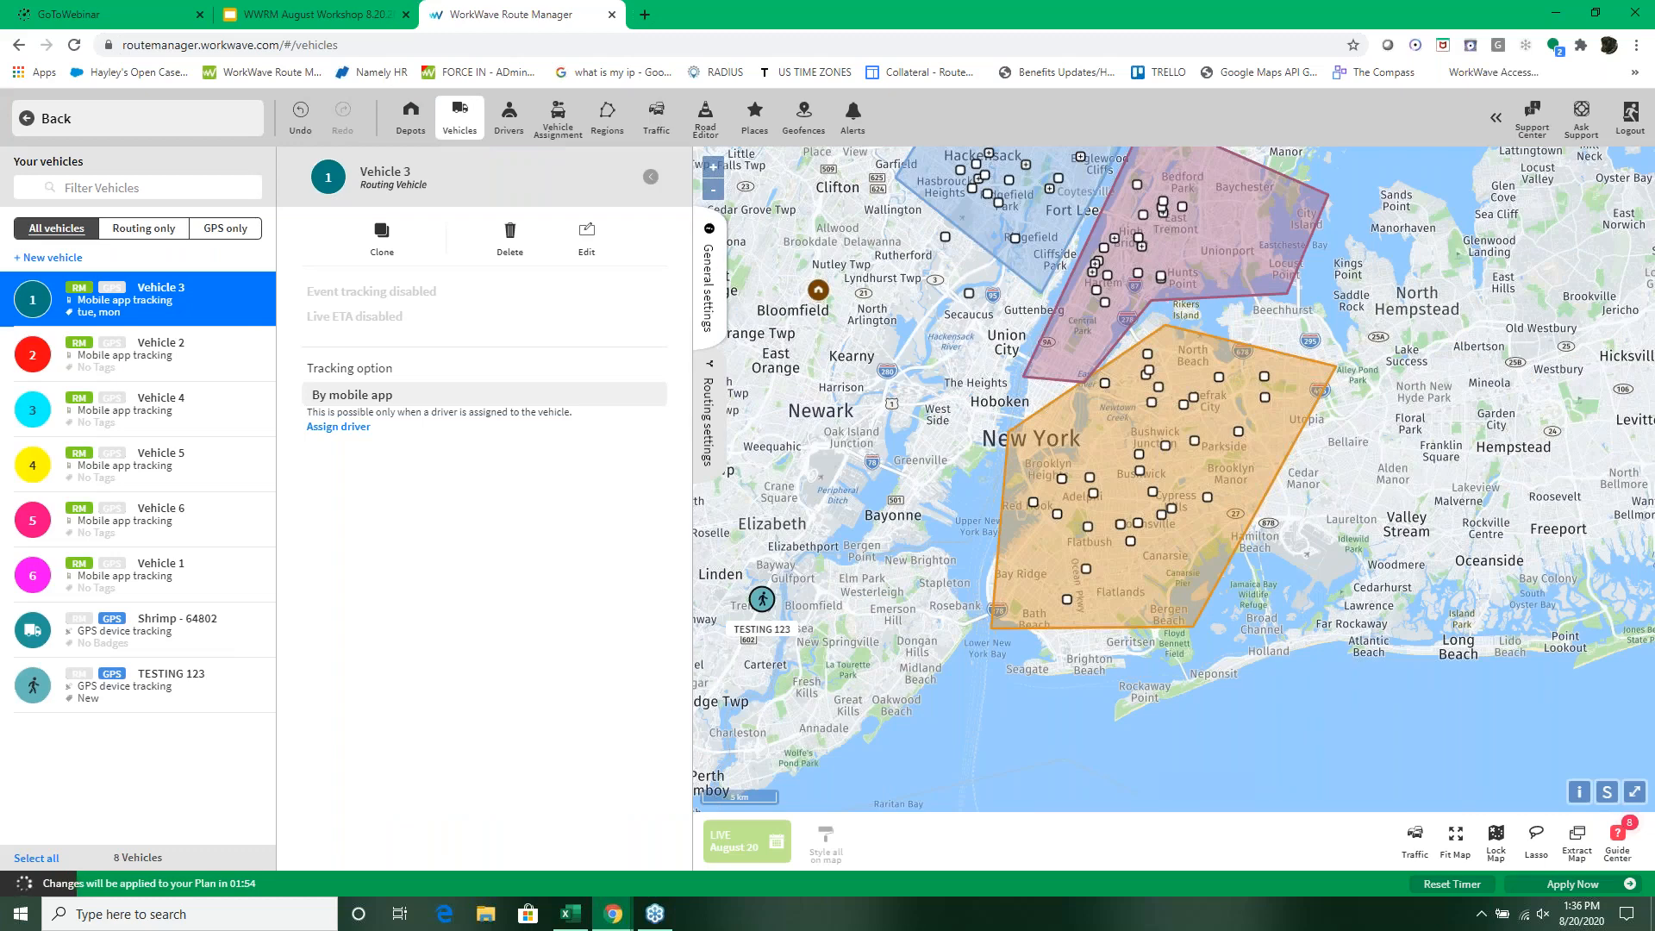
{"action": "left_click", "coordinate": [712, 439]}
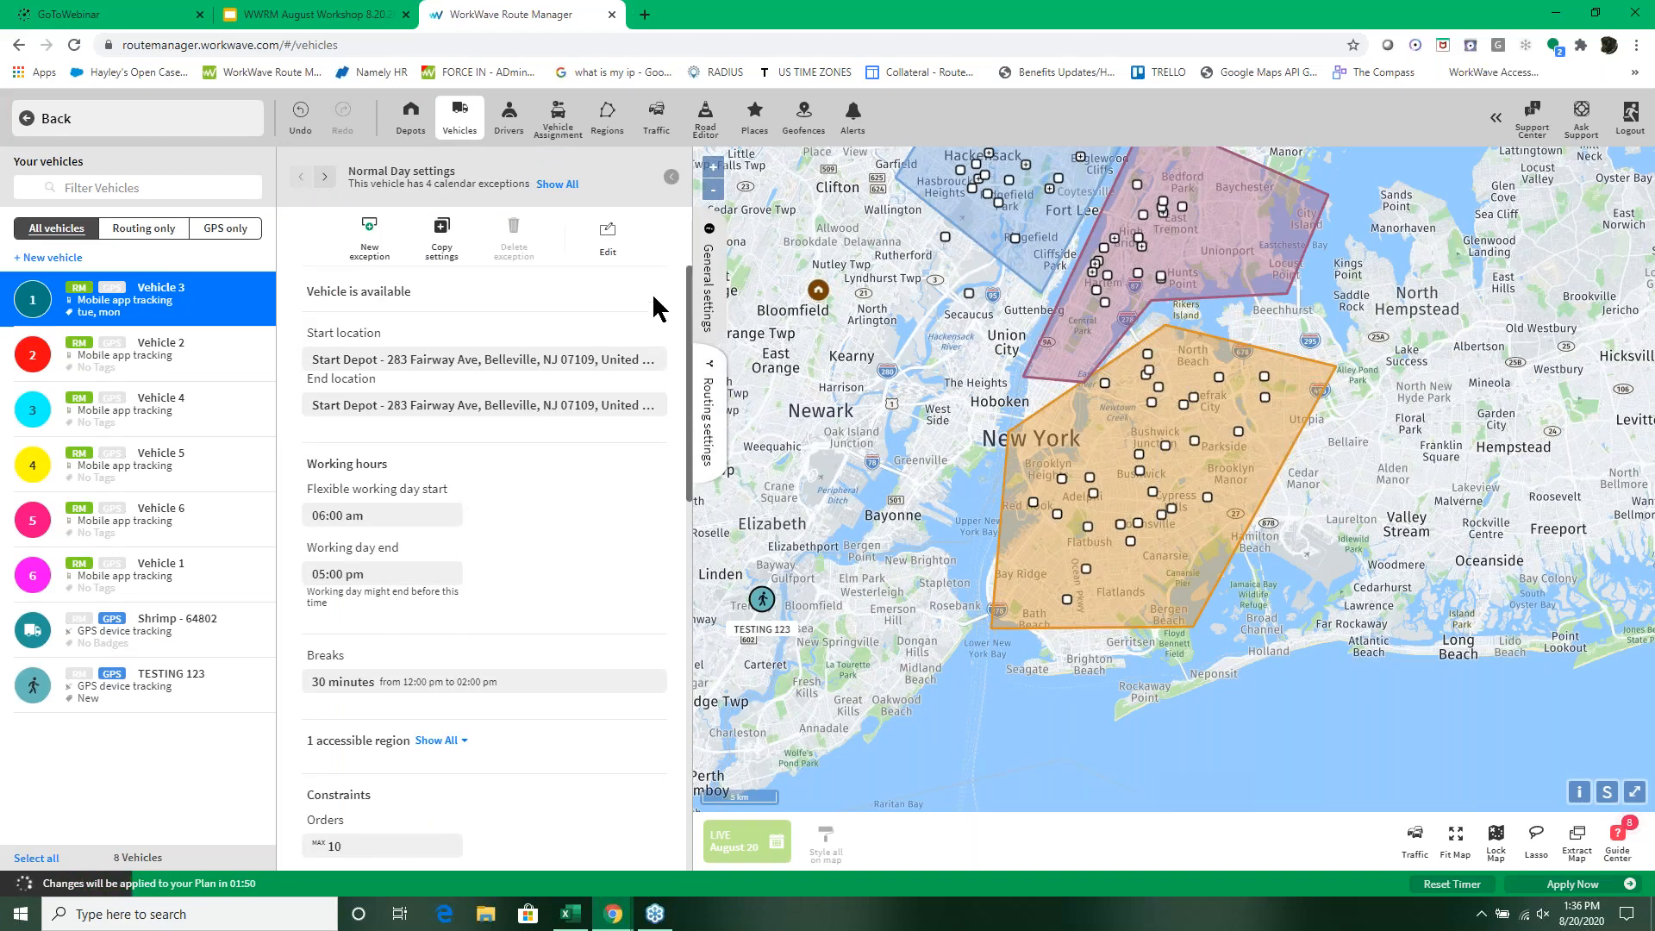
{"action": "left_click", "coordinate": [609, 240]}
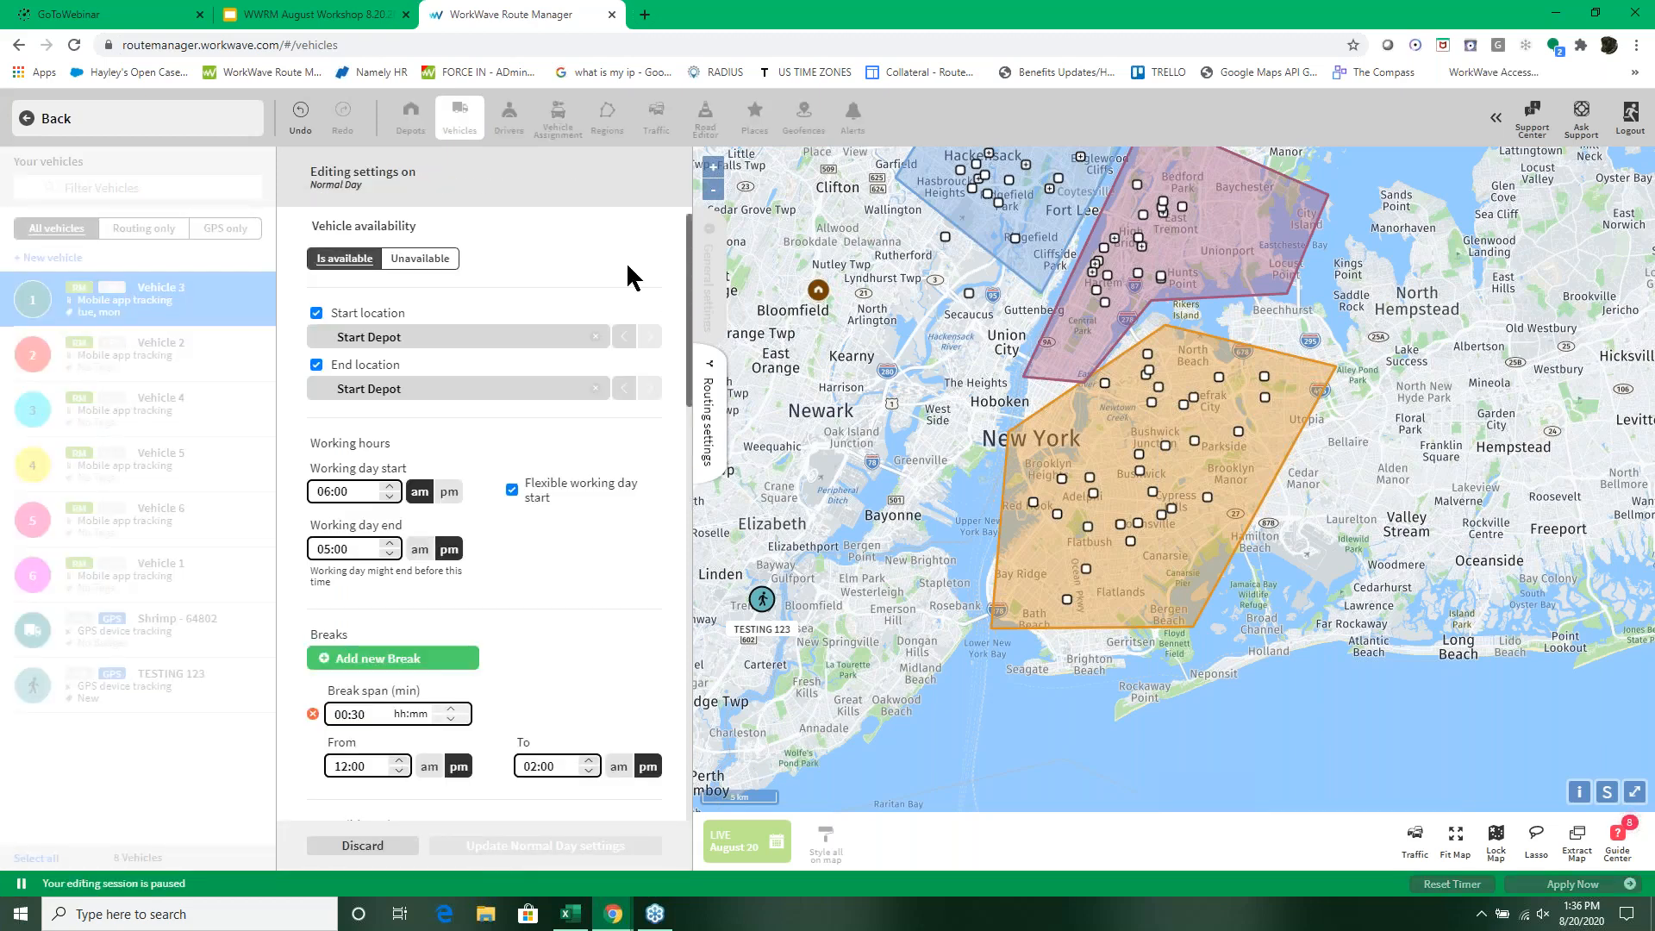
{"action": "left_click", "coordinate": [379, 843]}
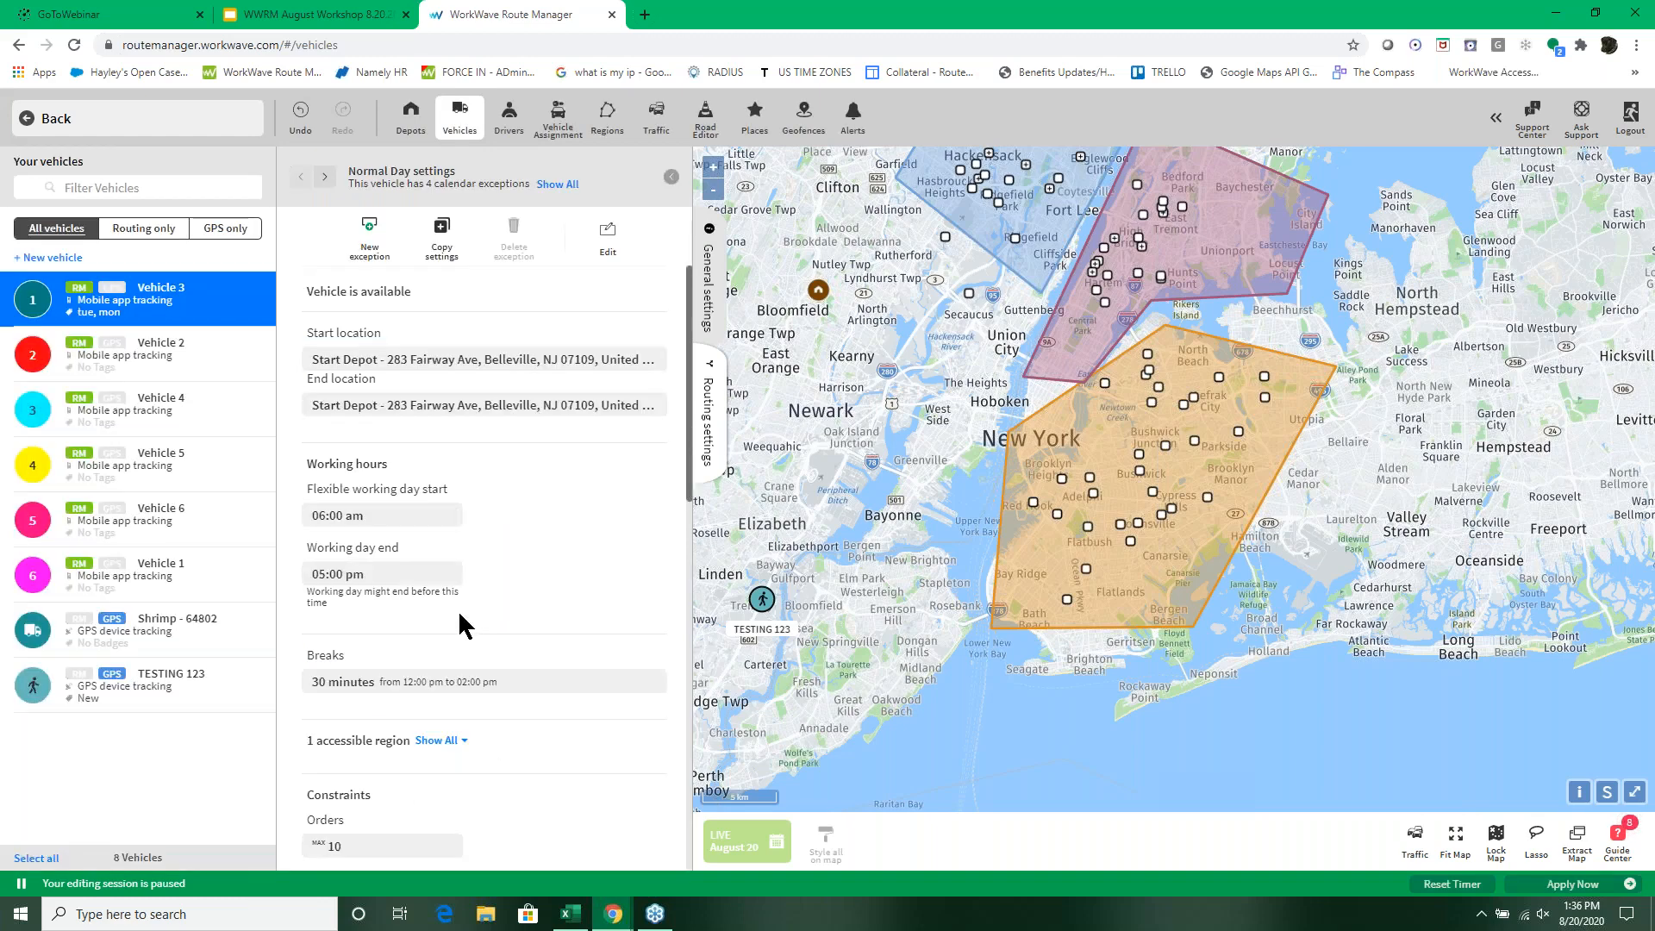
Step: Create a calendar exception for Vehicle 3 that repeats weekly on Wednesday
{"action": "left_click", "coordinate": [370, 232]}
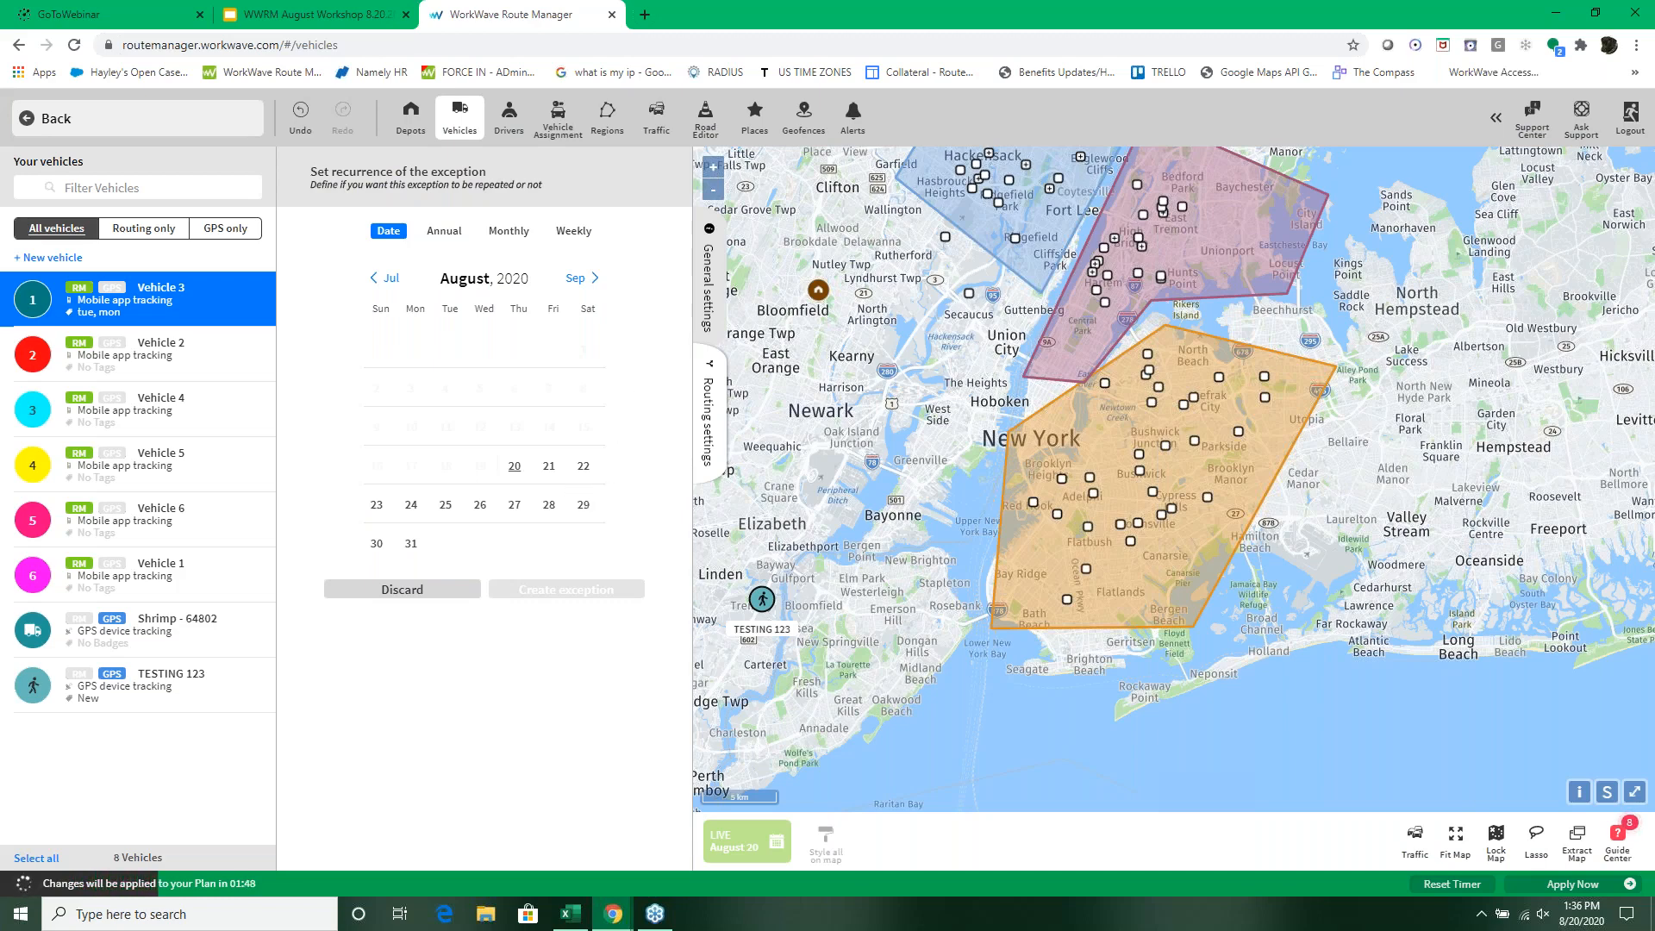
{"action": "left_click", "coordinate": [549, 468]}
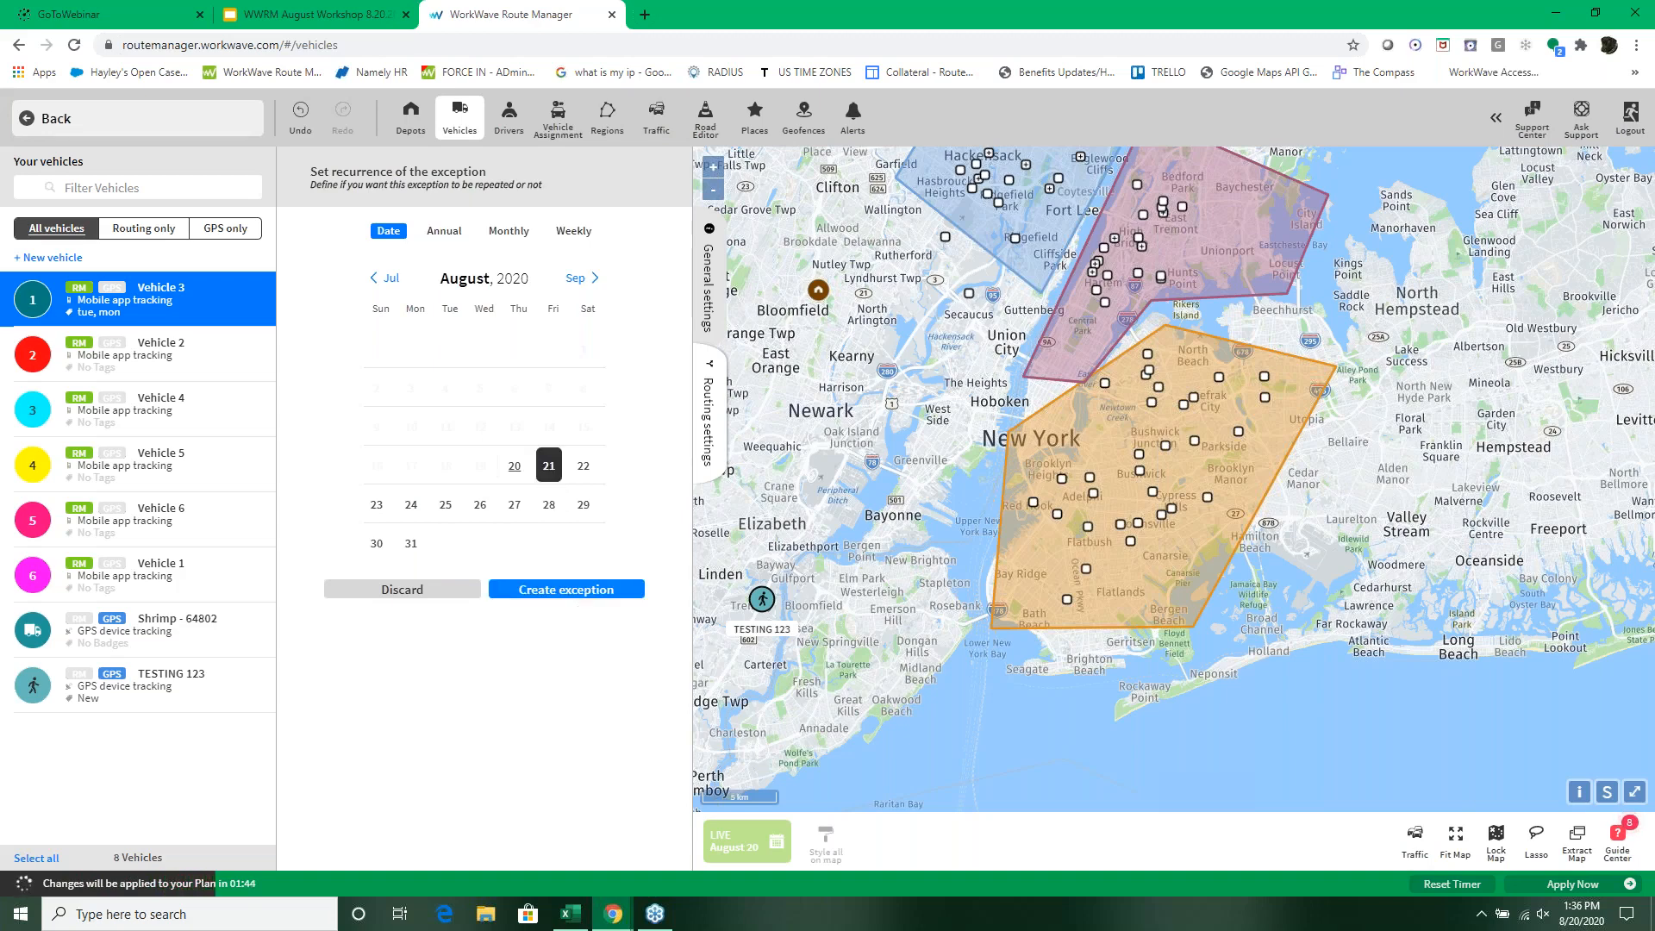
{"action": "left_click", "coordinate": [573, 231]}
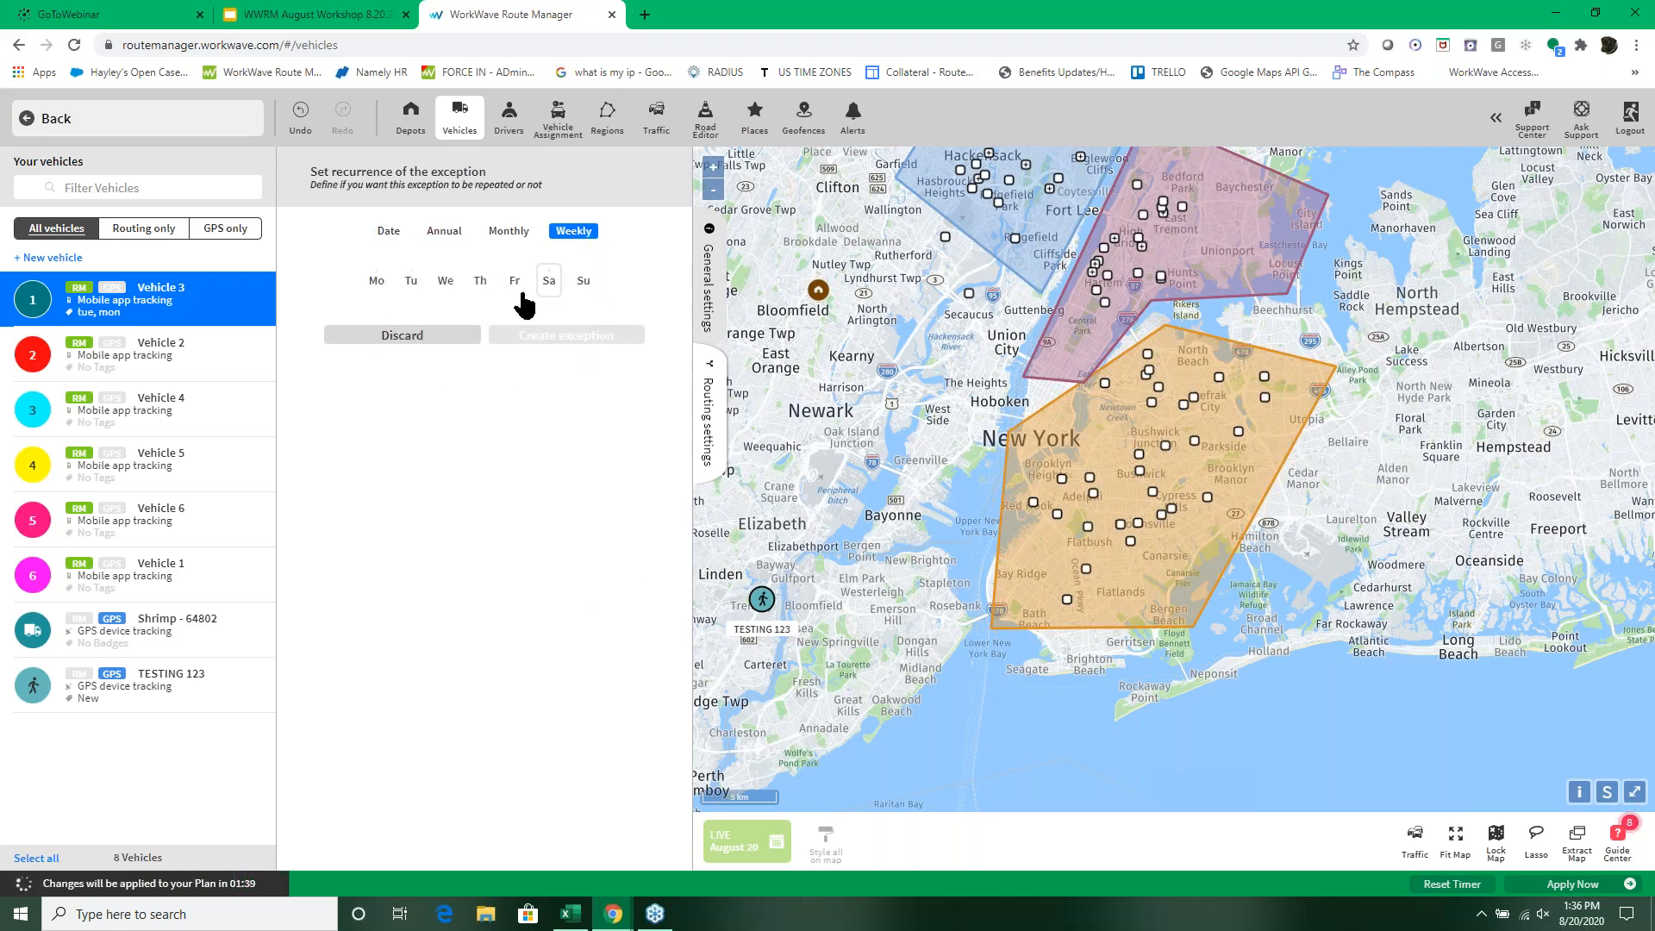
{"action": "left_click", "coordinate": [445, 289]}
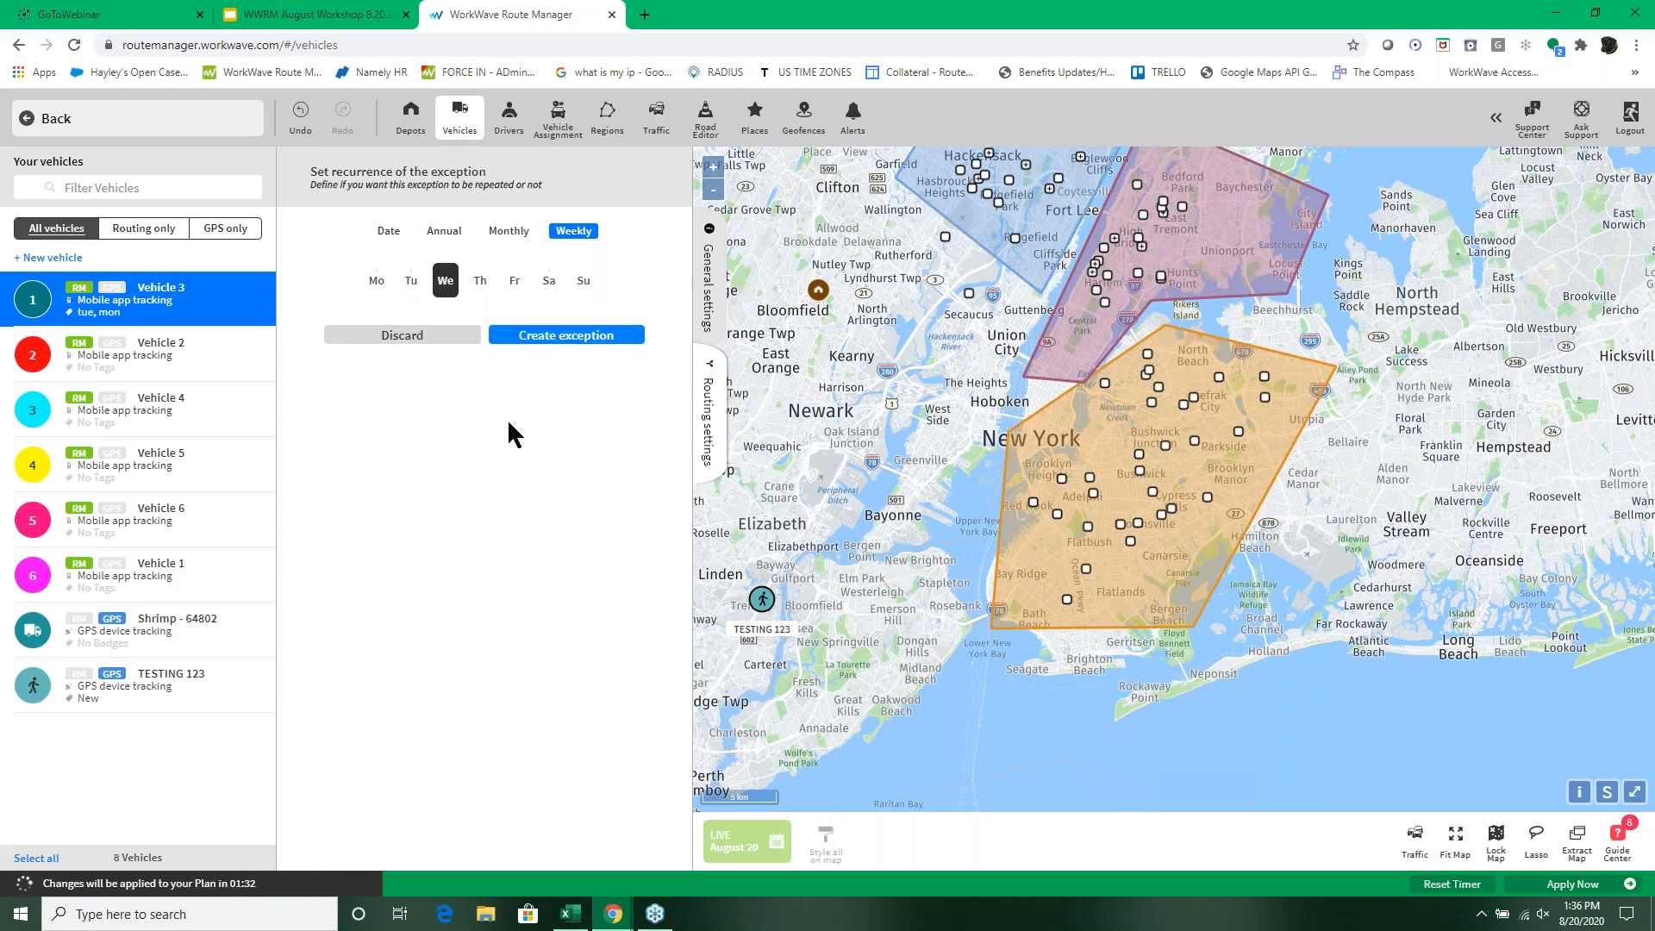
{"action": "left_click", "coordinate": [608, 337]}
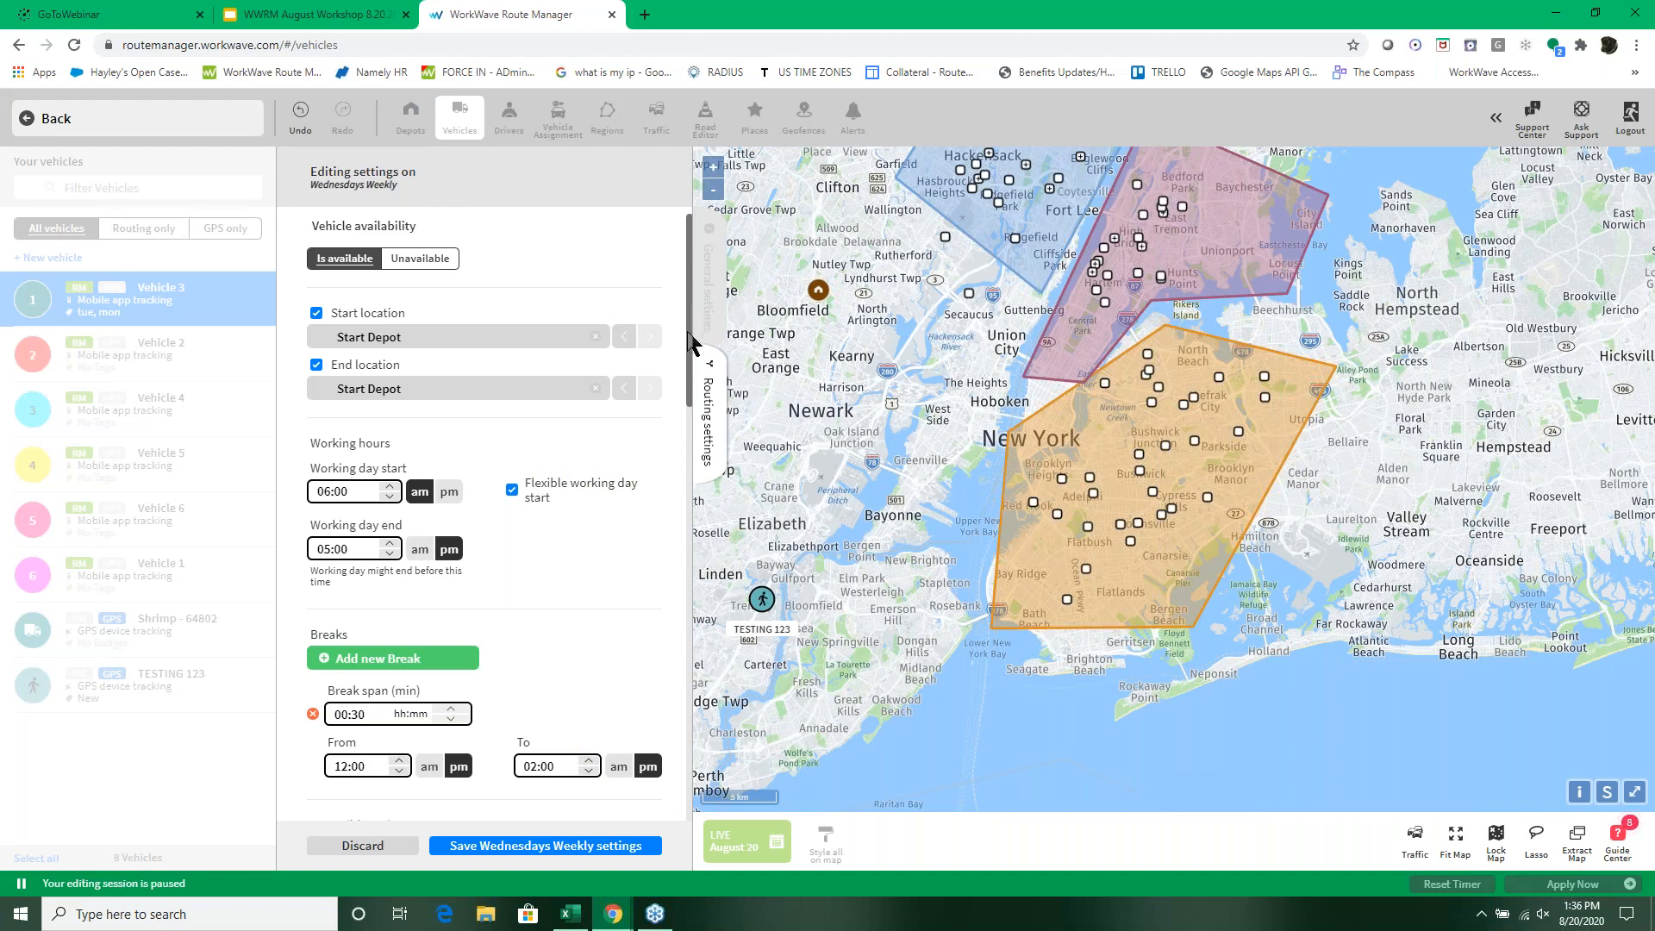
Step: Limit the accessible regions of the Wednesdays weekly exception to the Wednesday region
{"action": "left_click_drag", "start_coordinate": [695, 339], "coordinate": [695, 479]}
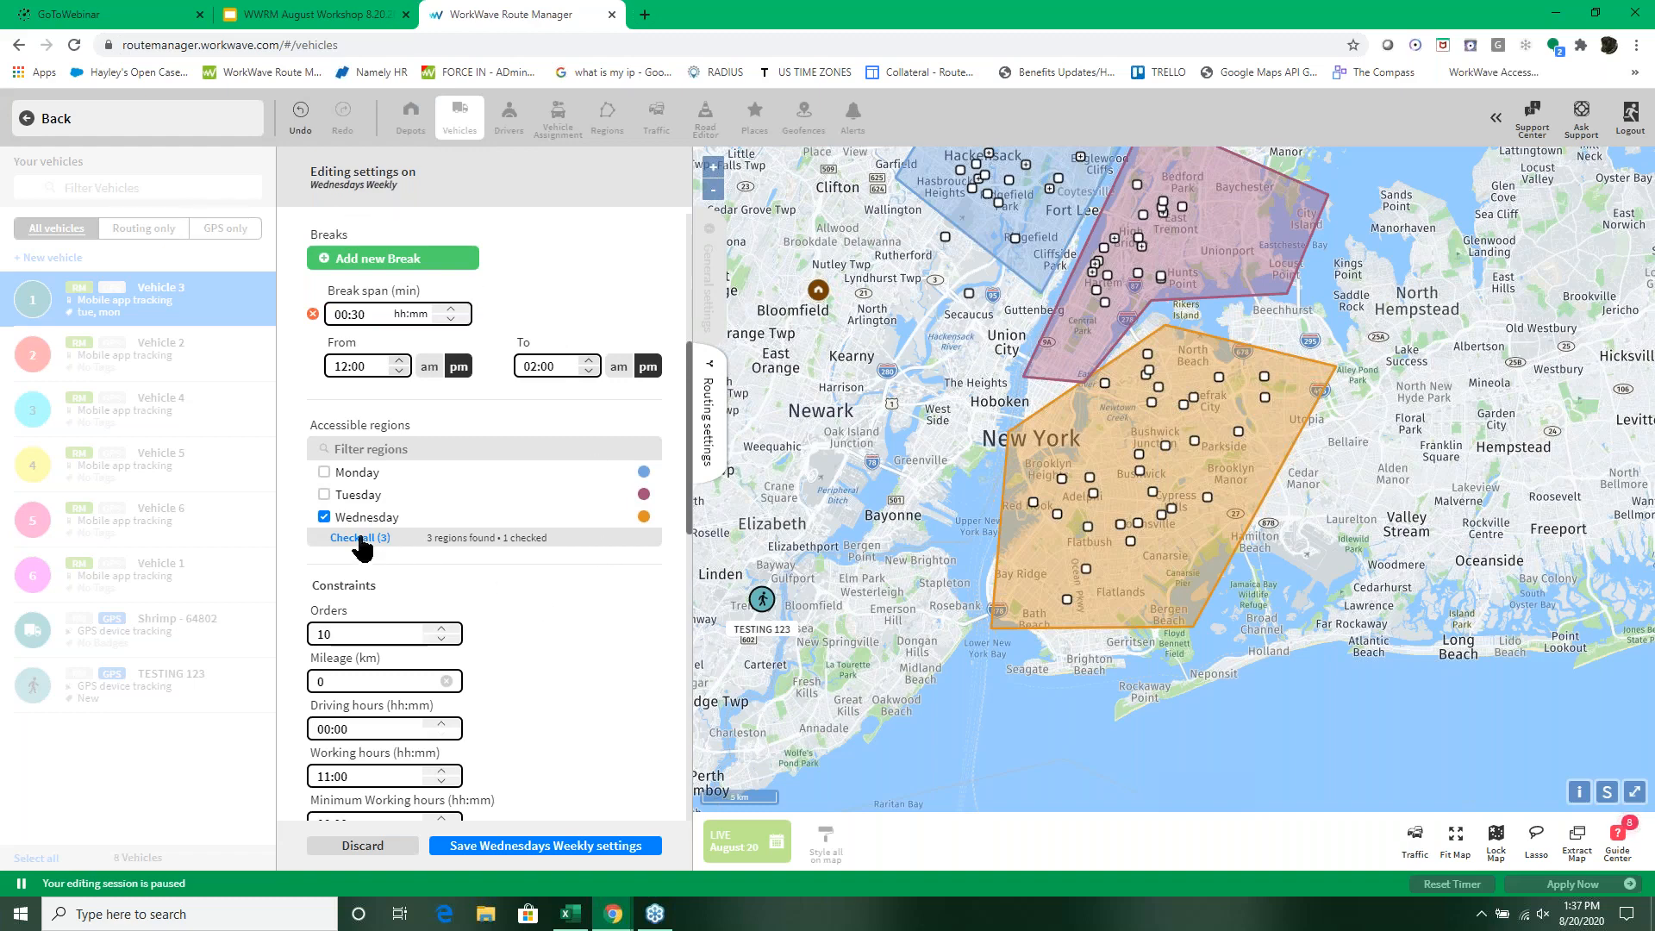
{"action": "left_click", "coordinate": [325, 517]}
{"action": "left_click", "coordinate": [324, 517]}
Step: Replace the exception's mon and tue tags with a single wed tag and save the Wednesdays weekly settings
{"action": "left_click_drag", "start_coordinate": [695, 436], "coordinate": [687, 598]}
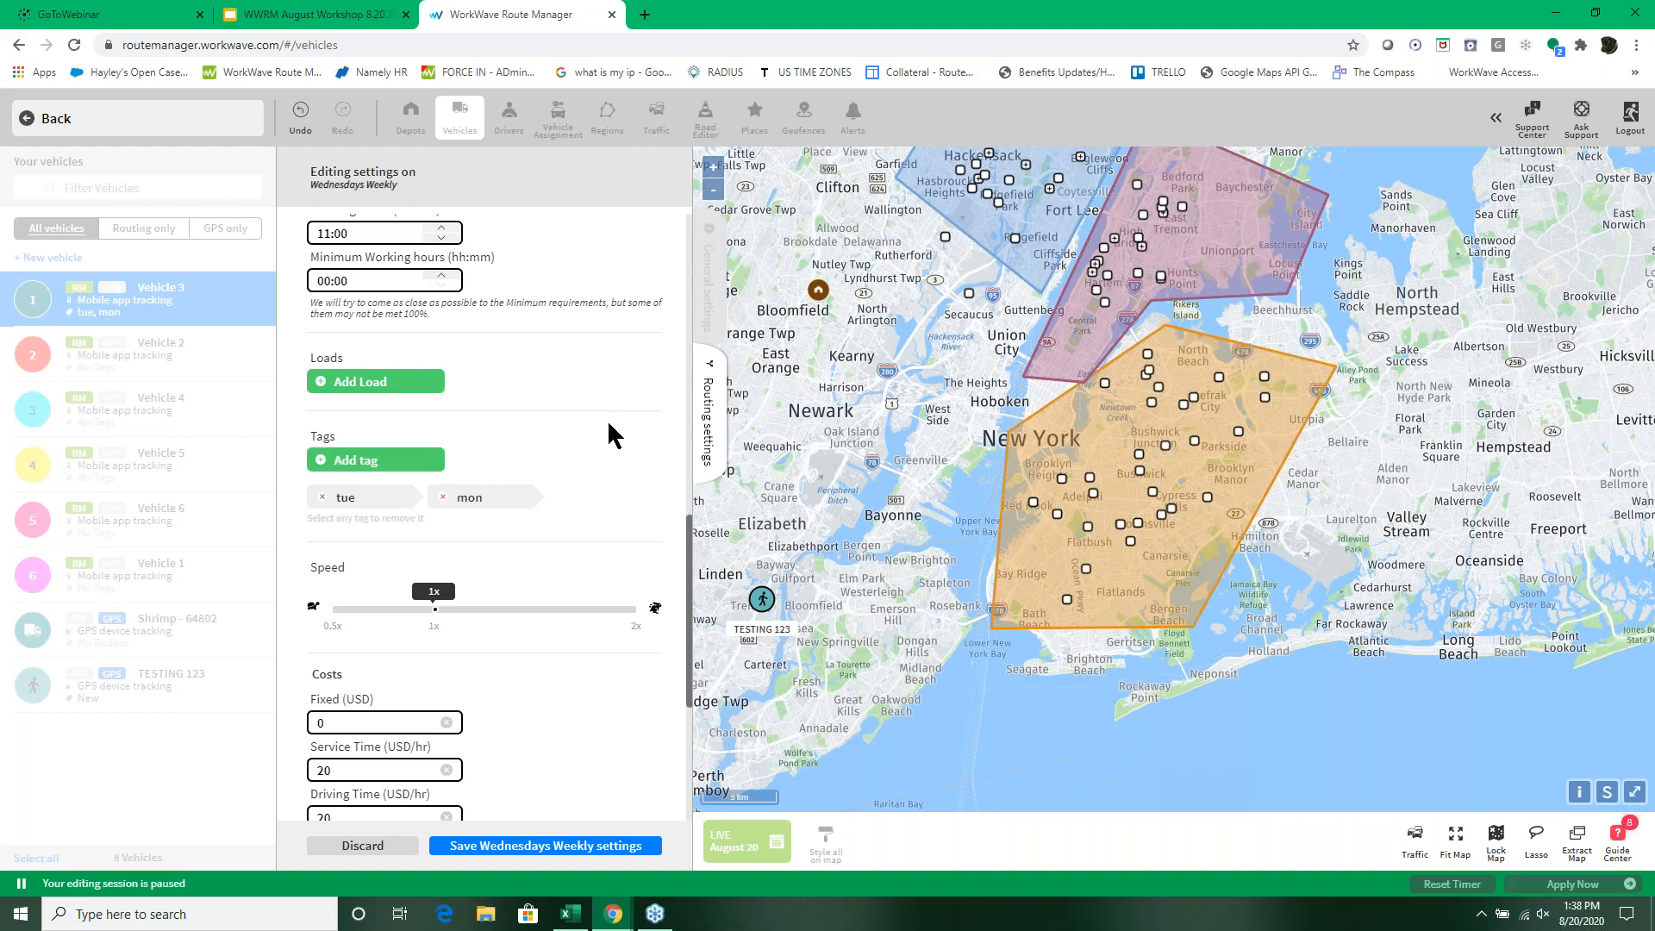
{"action": "left_click", "coordinate": [445, 499]}
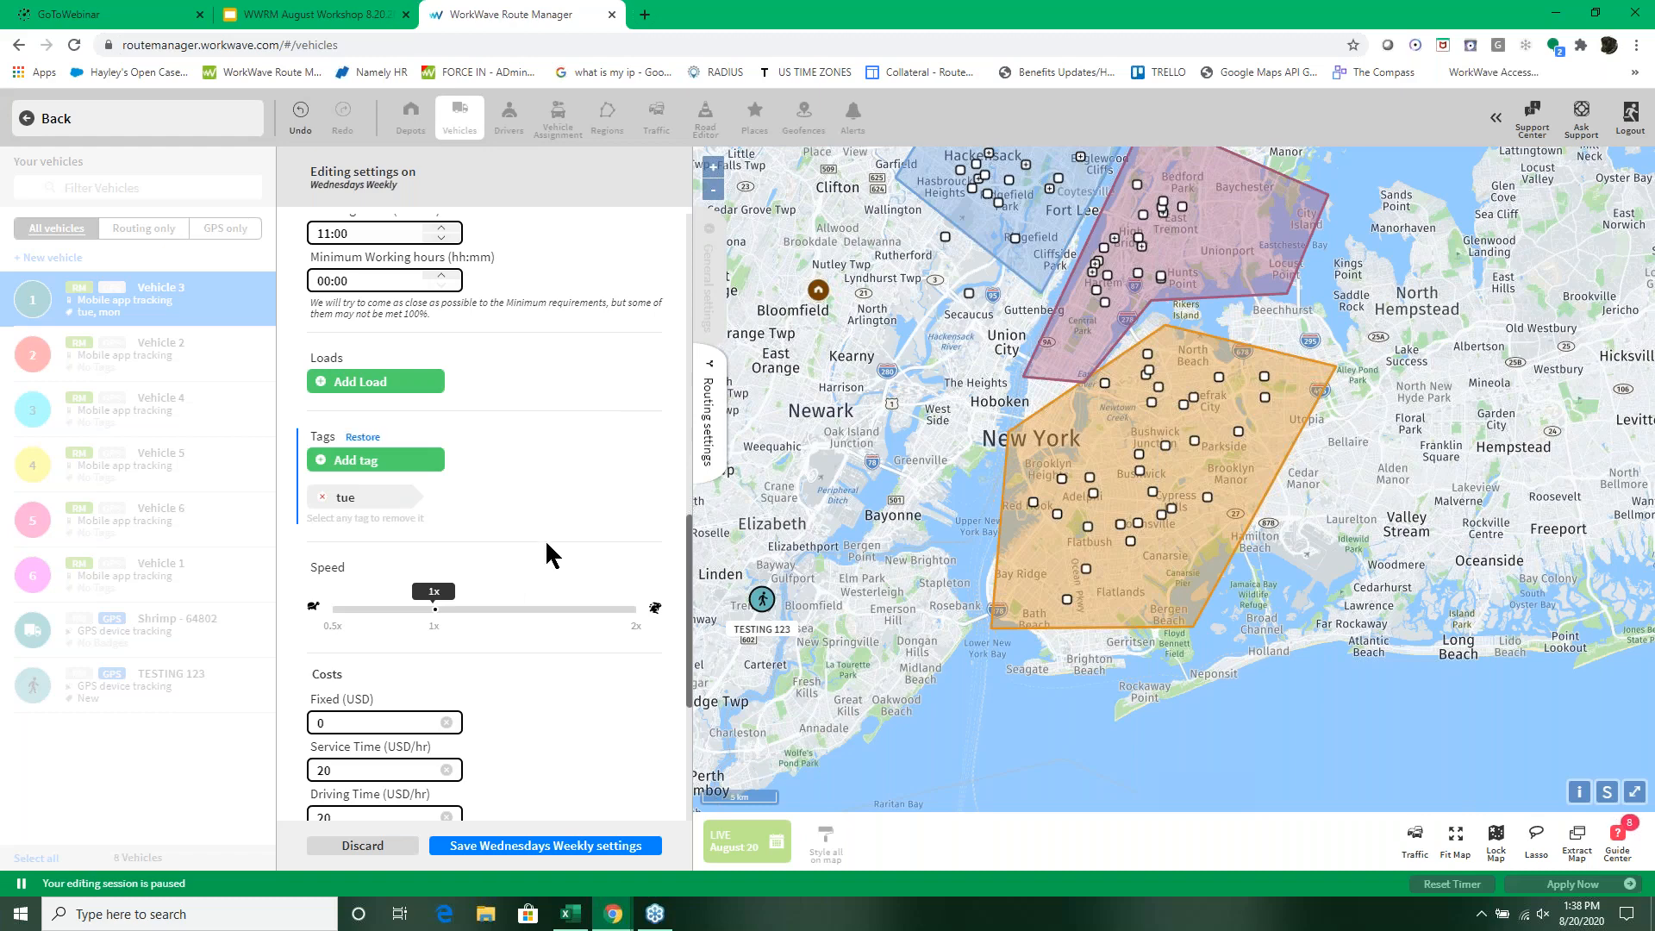
{"action": "left_click", "coordinate": [323, 500]}
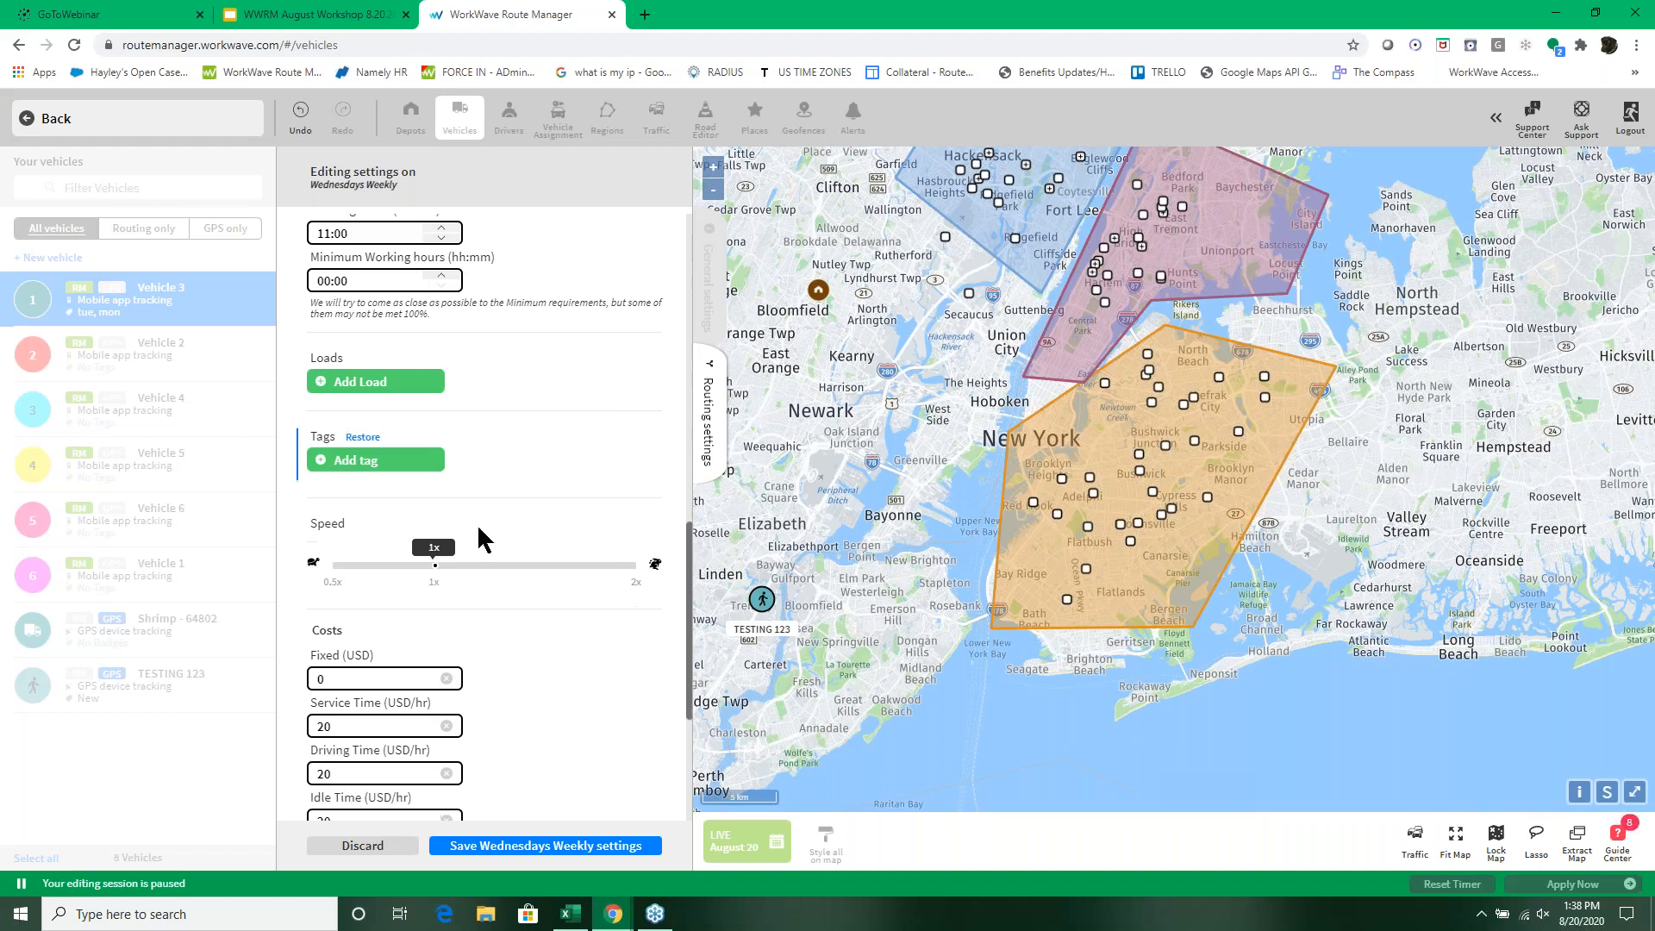
{"action": "left_click", "coordinate": [396, 462]}
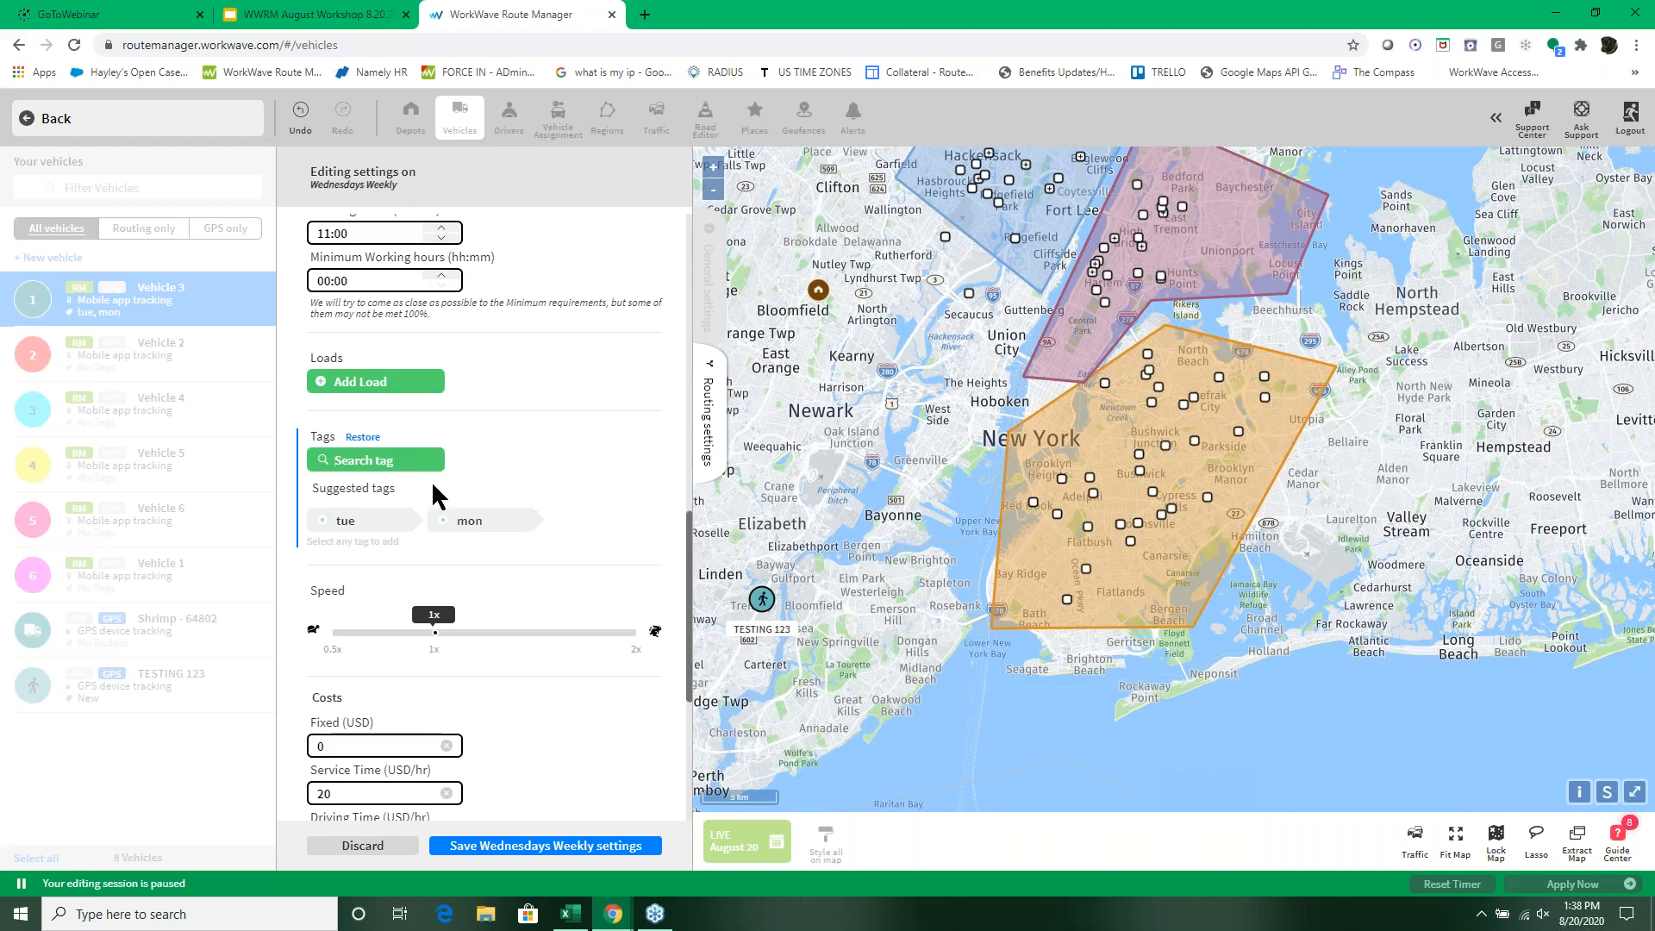
{"action": "type", "text": "wed"}
{"action": "key", "text": "Return"}
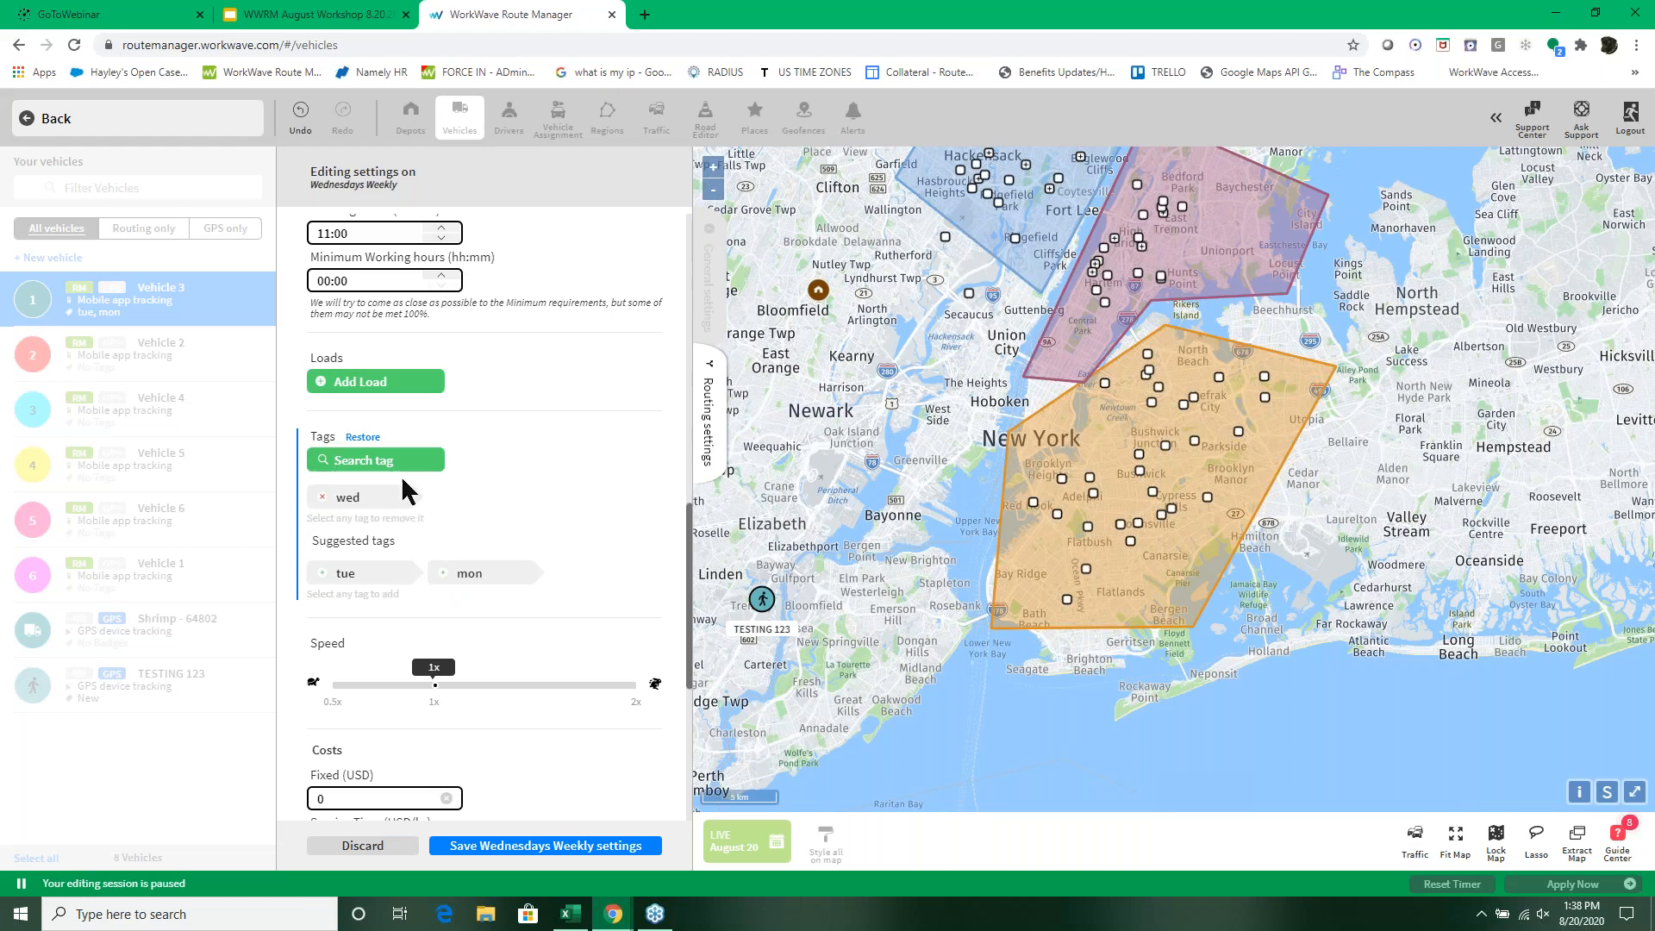
{"action": "left_click", "coordinate": [445, 578]}
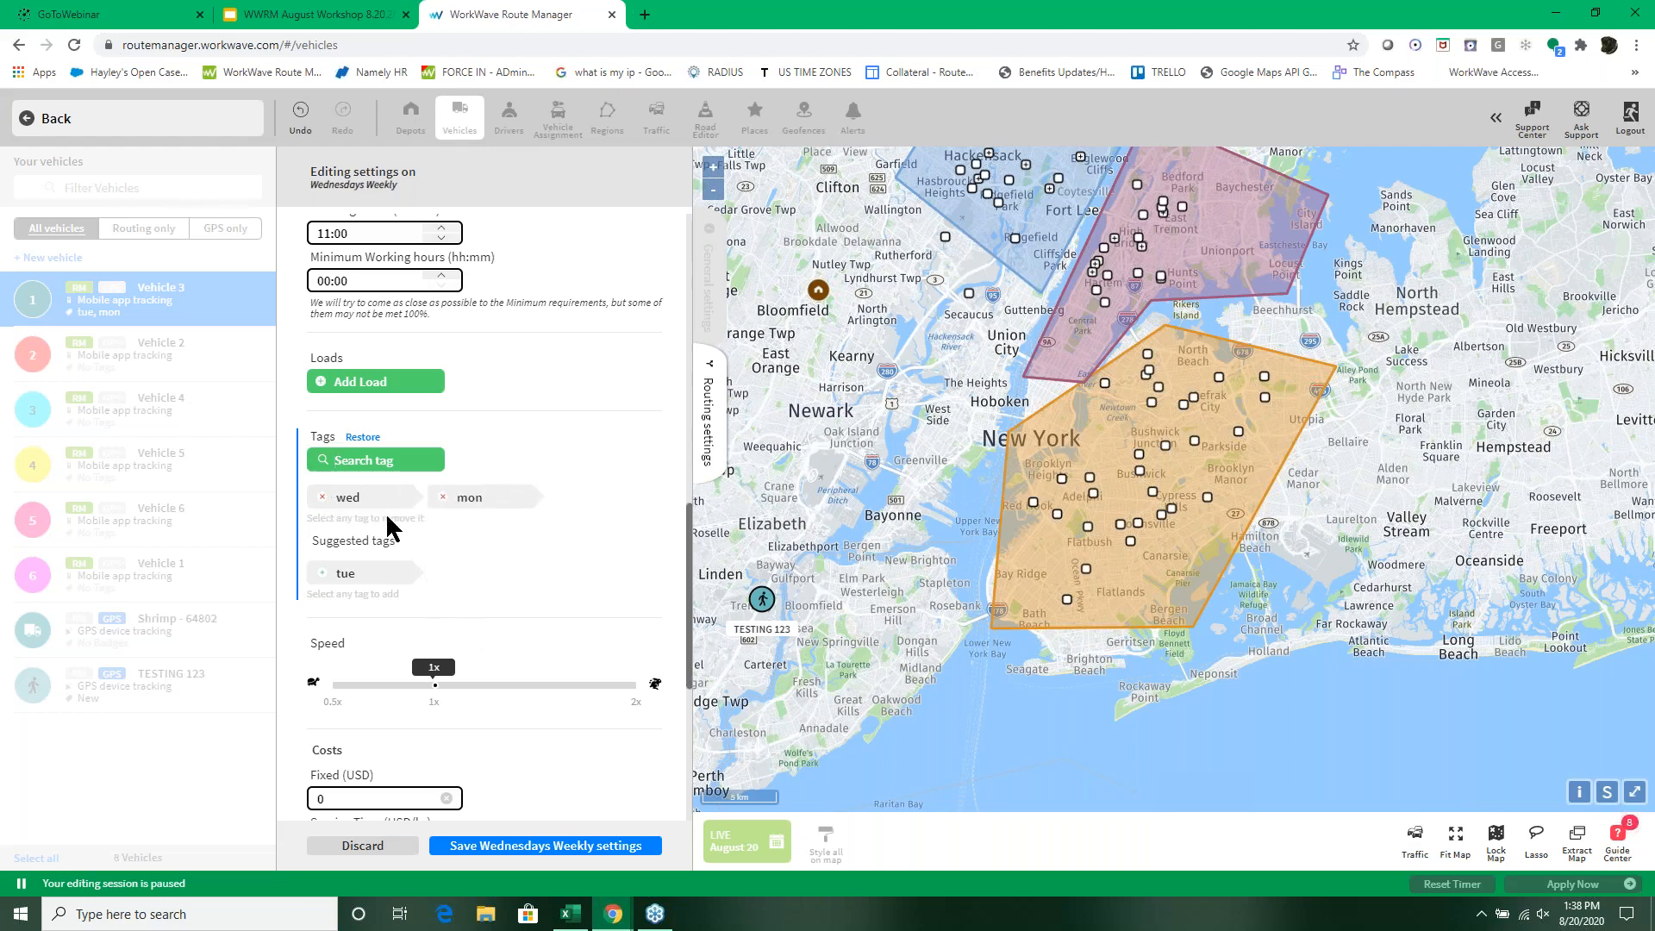
{"action": "left_click", "coordinate": [444, 500]}
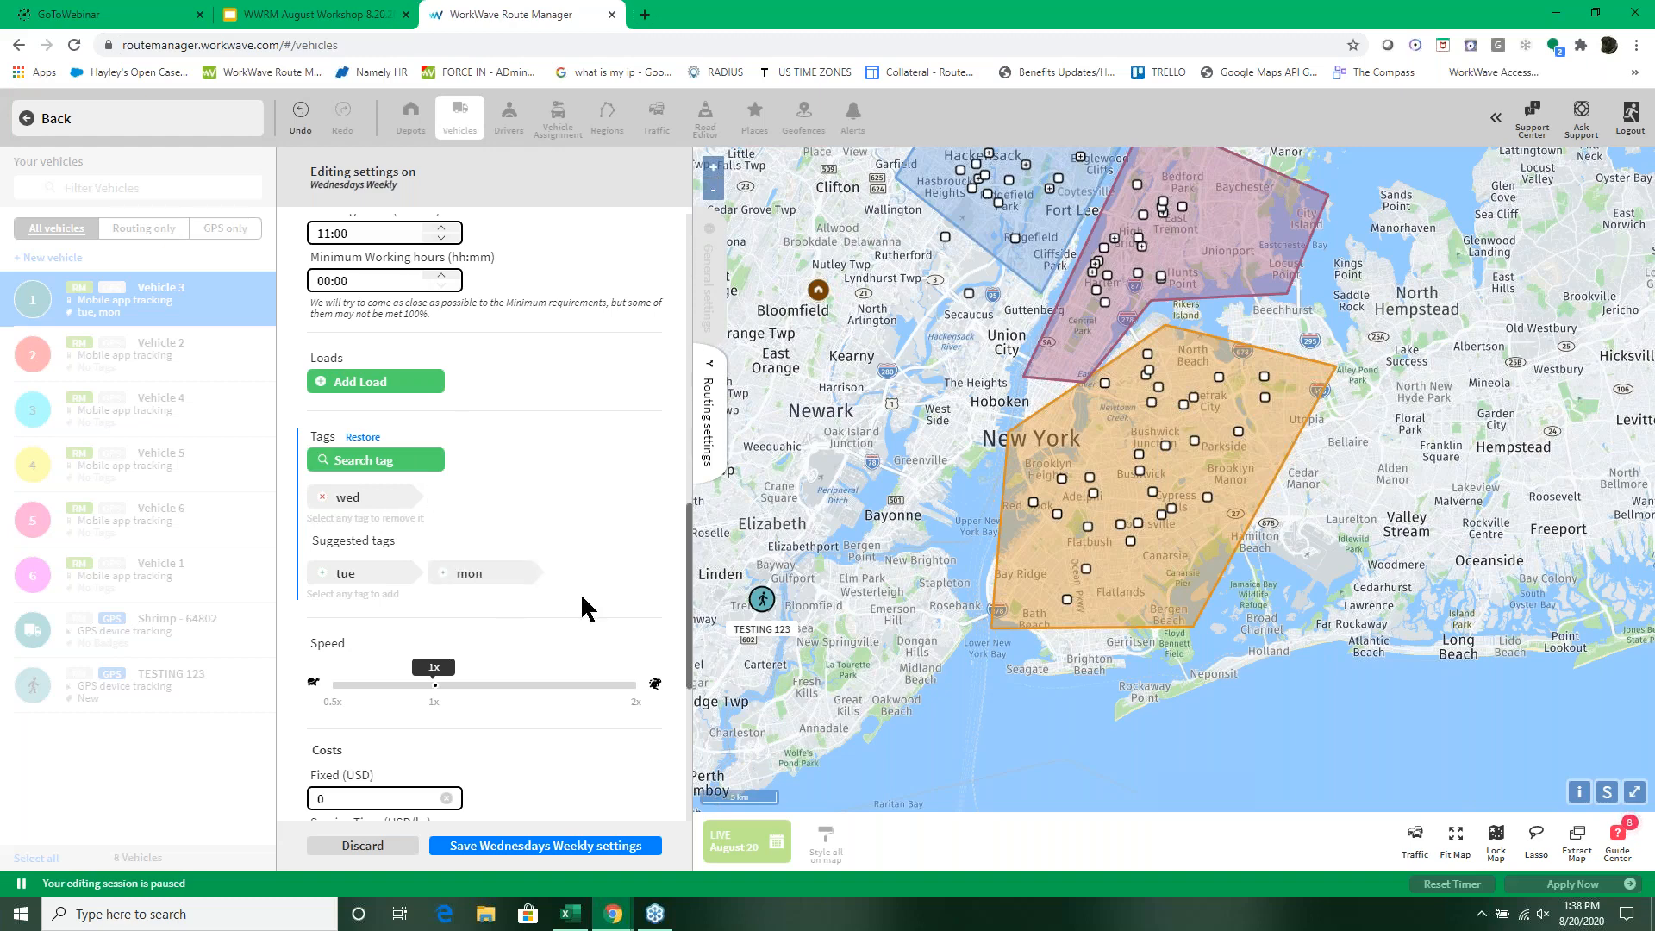
{"action": "left_click", "coordinate": [544, 846]}
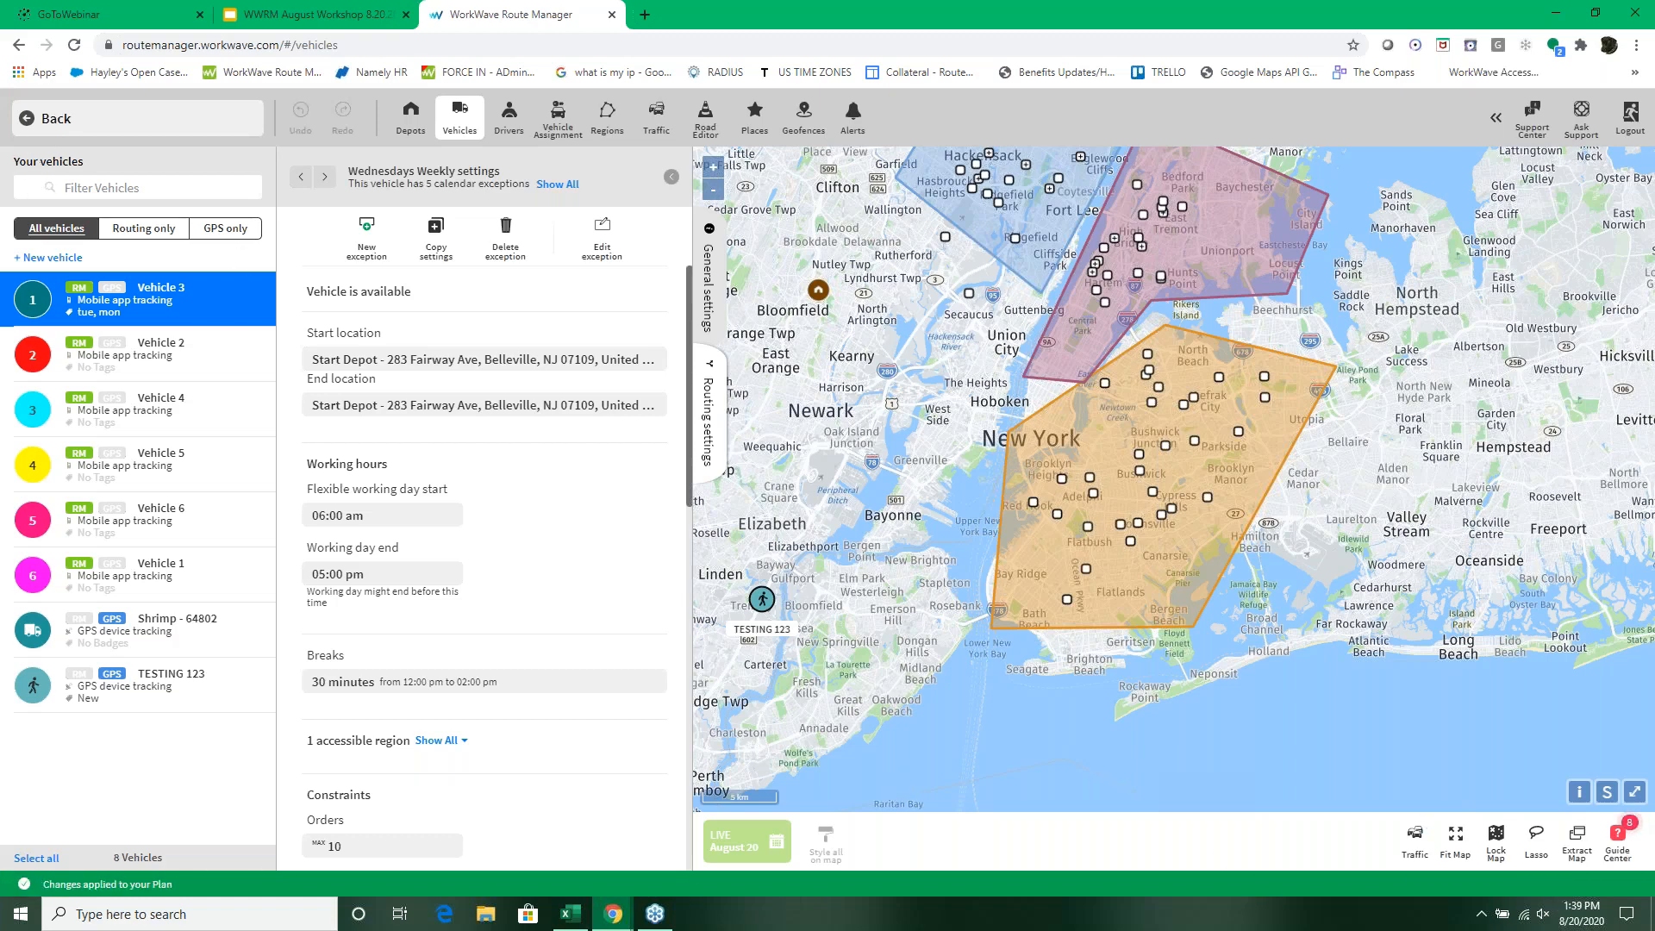
Step: Return to the main routing view and look at the orders across the three regions on the map
{"action": "left_click", "coordinate": [37, 125]}
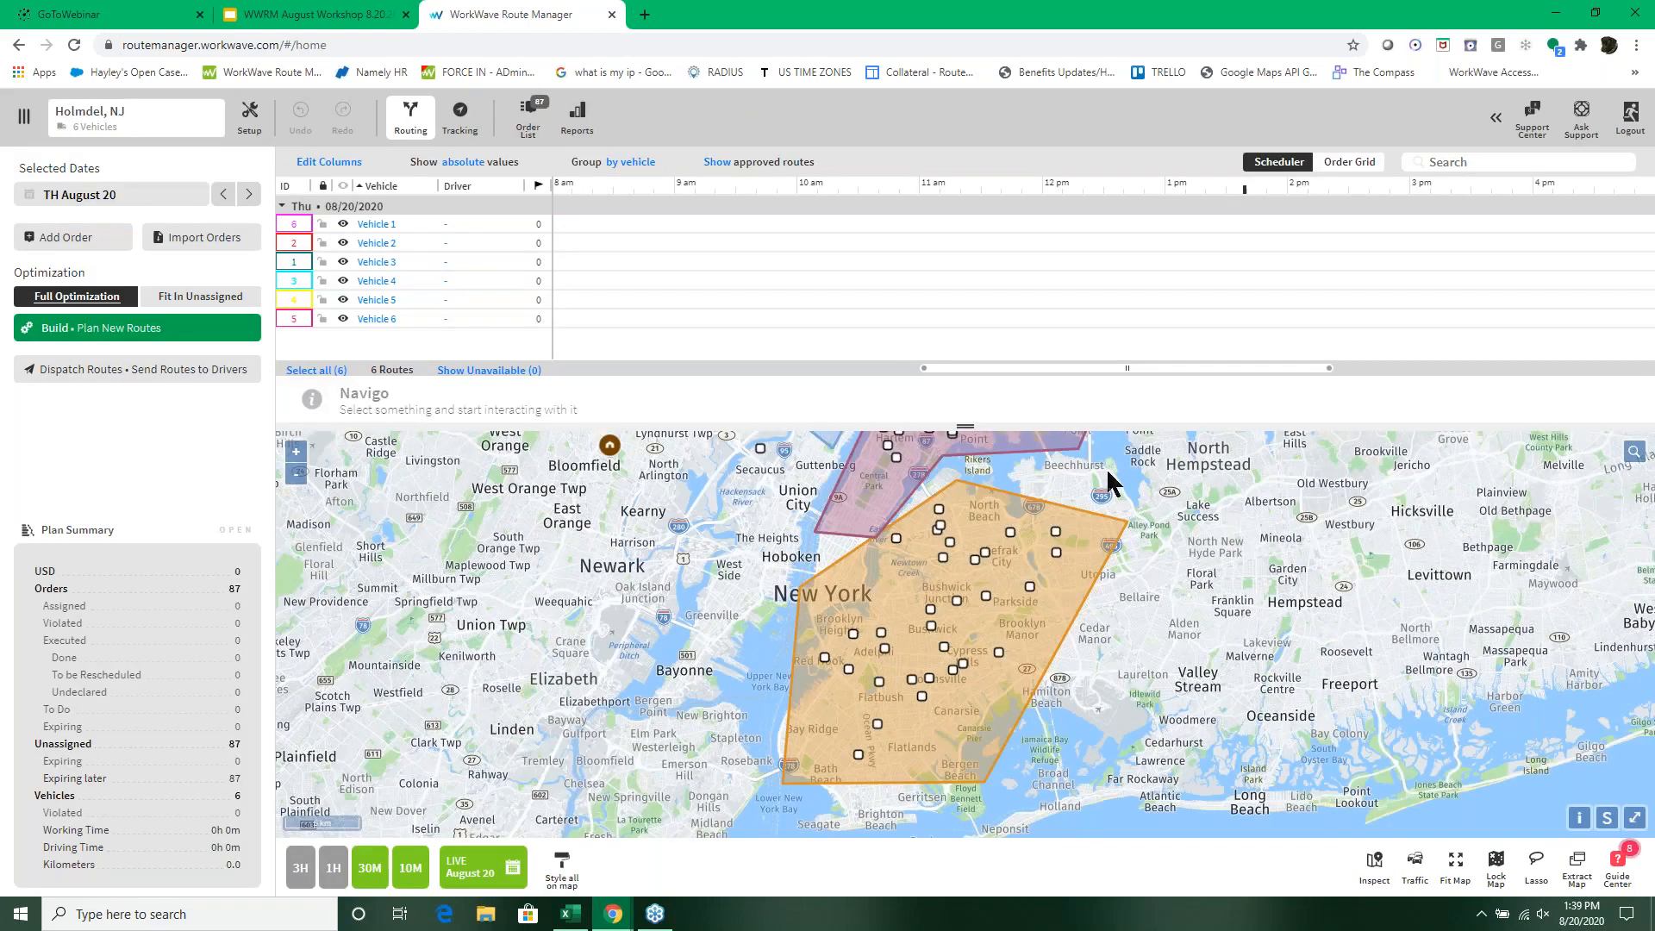
{"action": "left_click_drag", "start_coordinate": [1107, 522], "coordinate": [1093, 614]}
{"action": "scroll", "coordinate": [1093, 615], "scroll_direction": "down", "scroll_amount": 2}
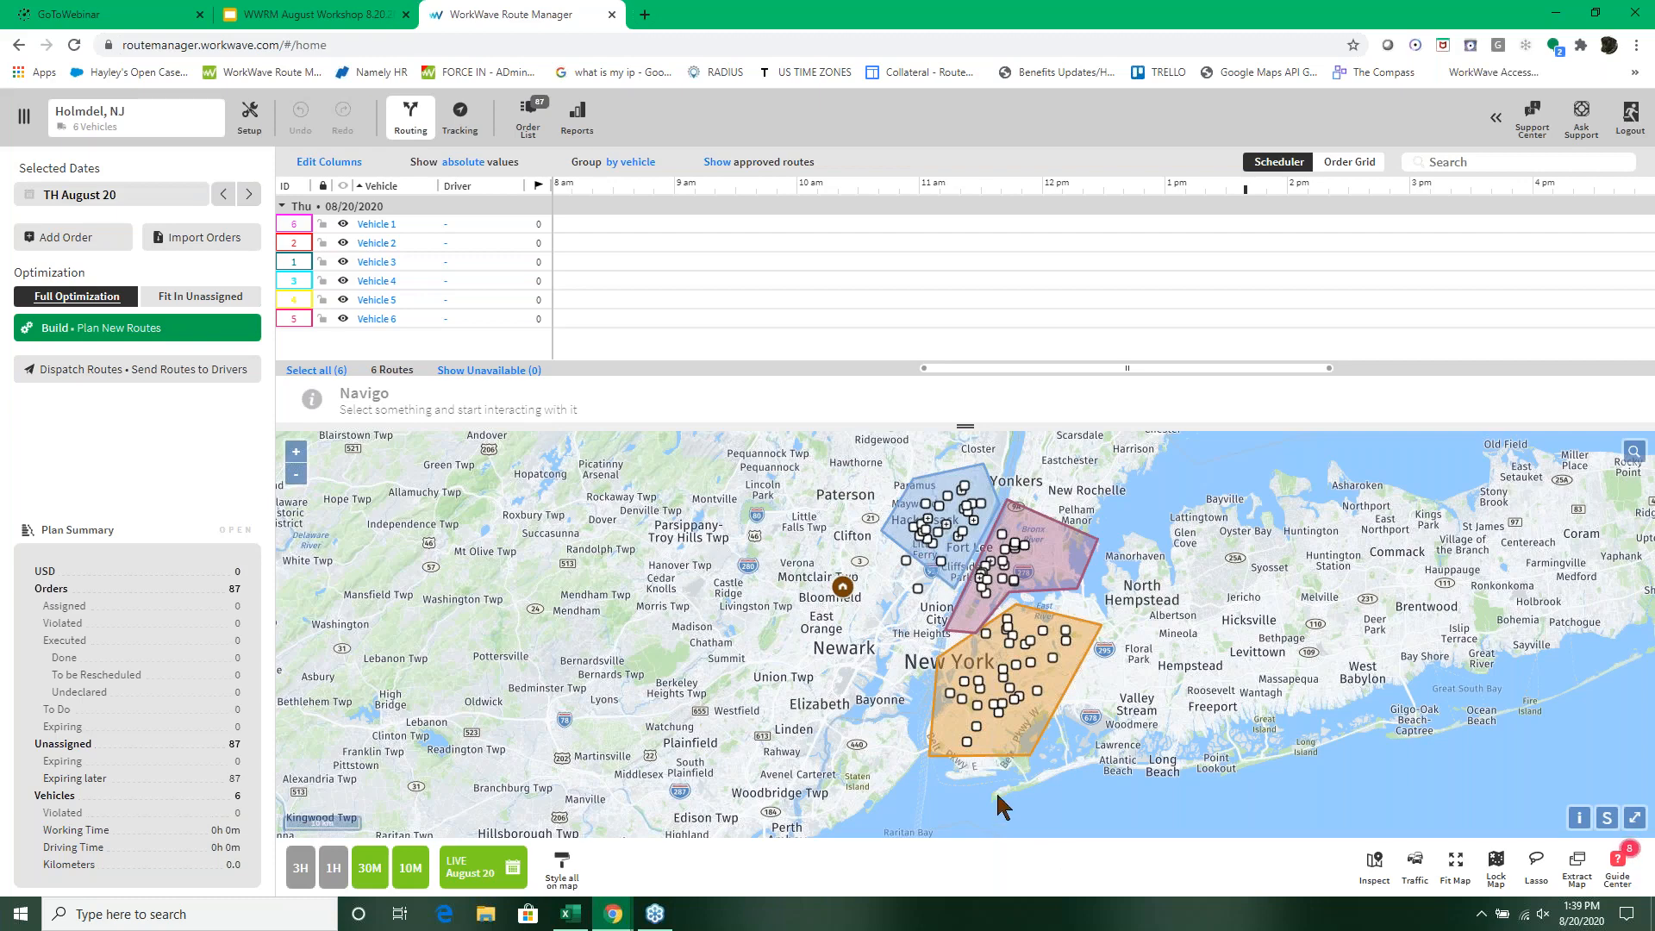
Step: Switch to the Exceptions Import File August 2020 workbook in Excel and review the Required Tags and Banned Tags columns
{"action": "left_click", "coordinate": [571, 914]}
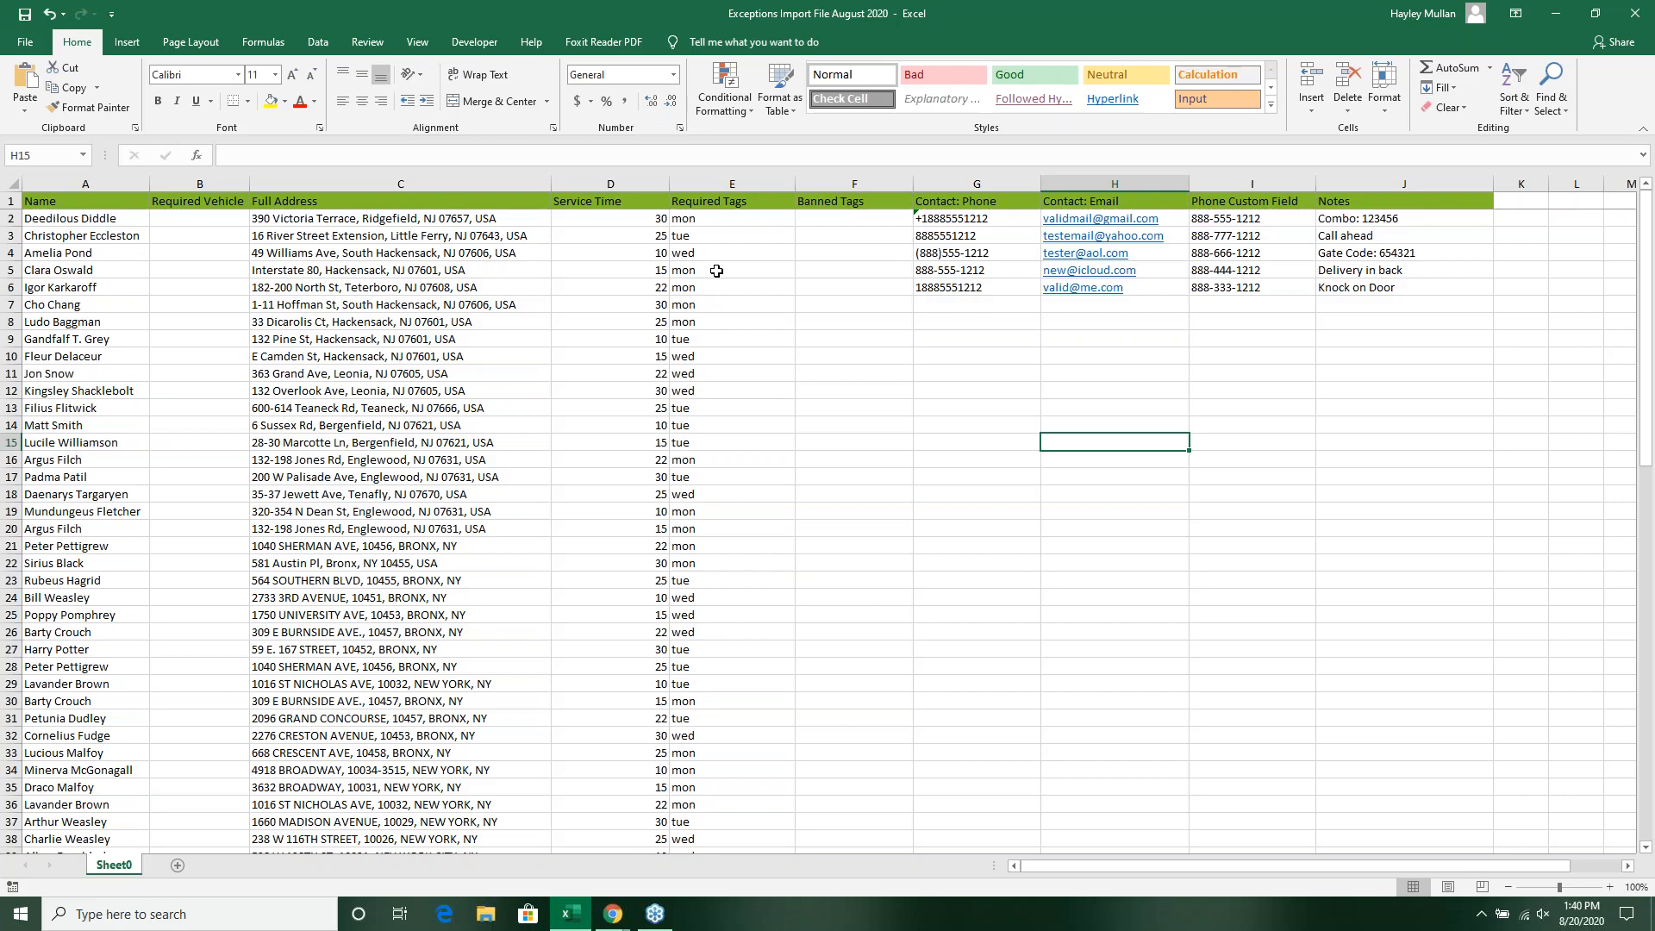
{"action": "left_click", "coordinate": [842, 219]}
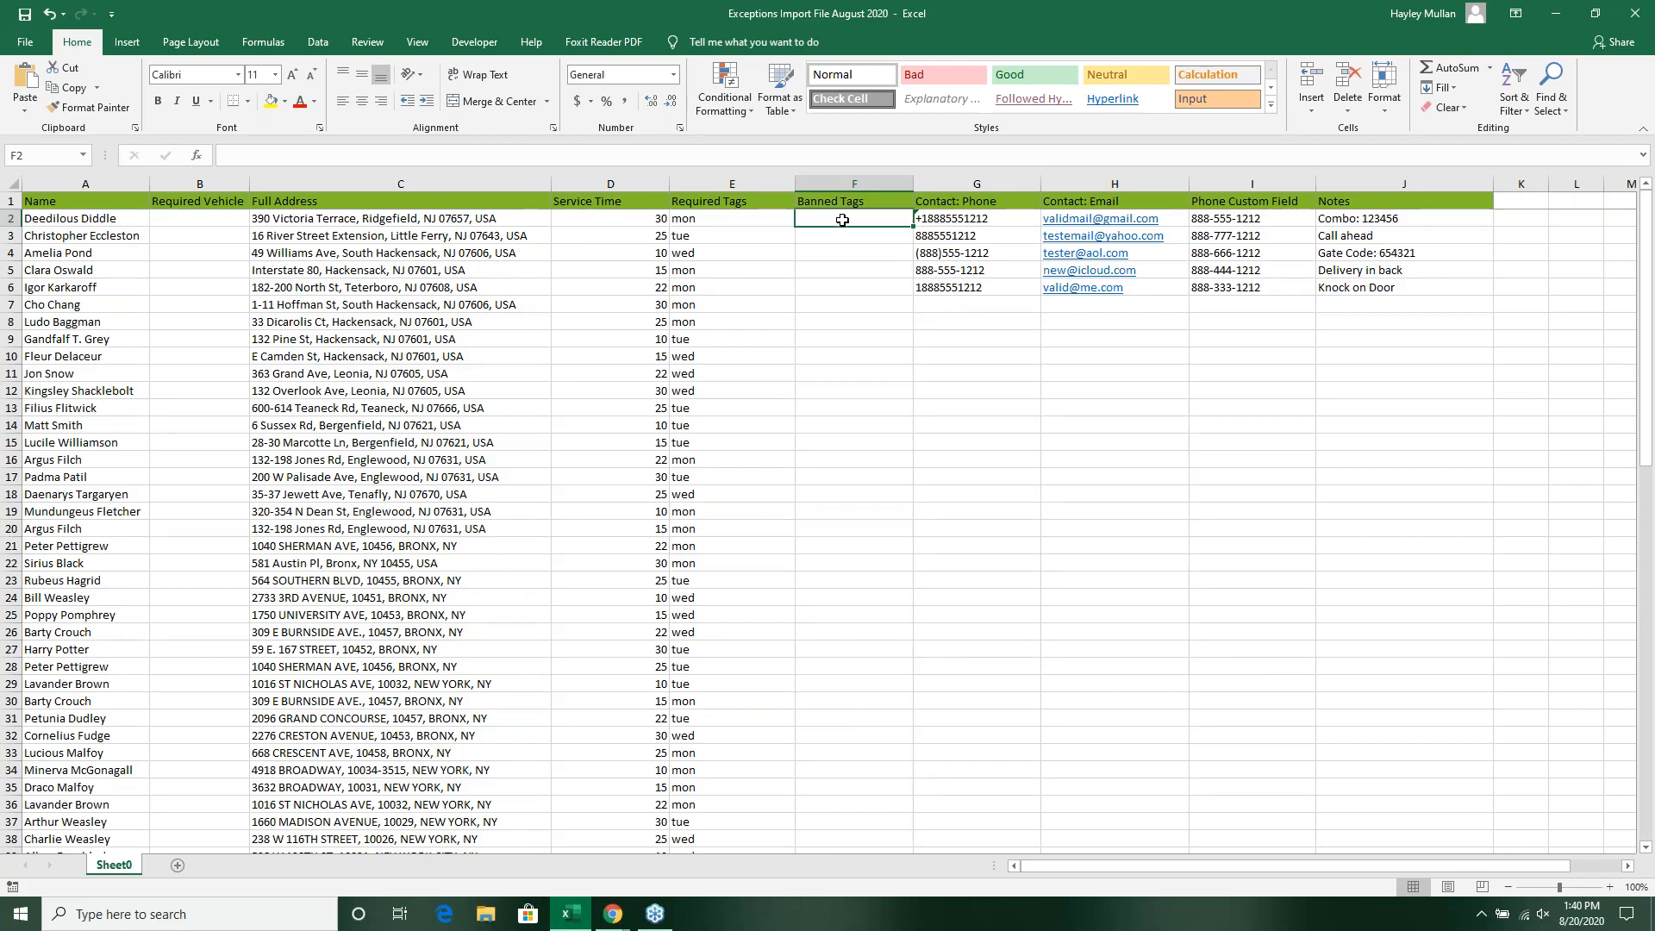
{"action": "left_click", "coordinate": [712, 220]}
{"action": "left_click", "coordinate": [708, 236]}
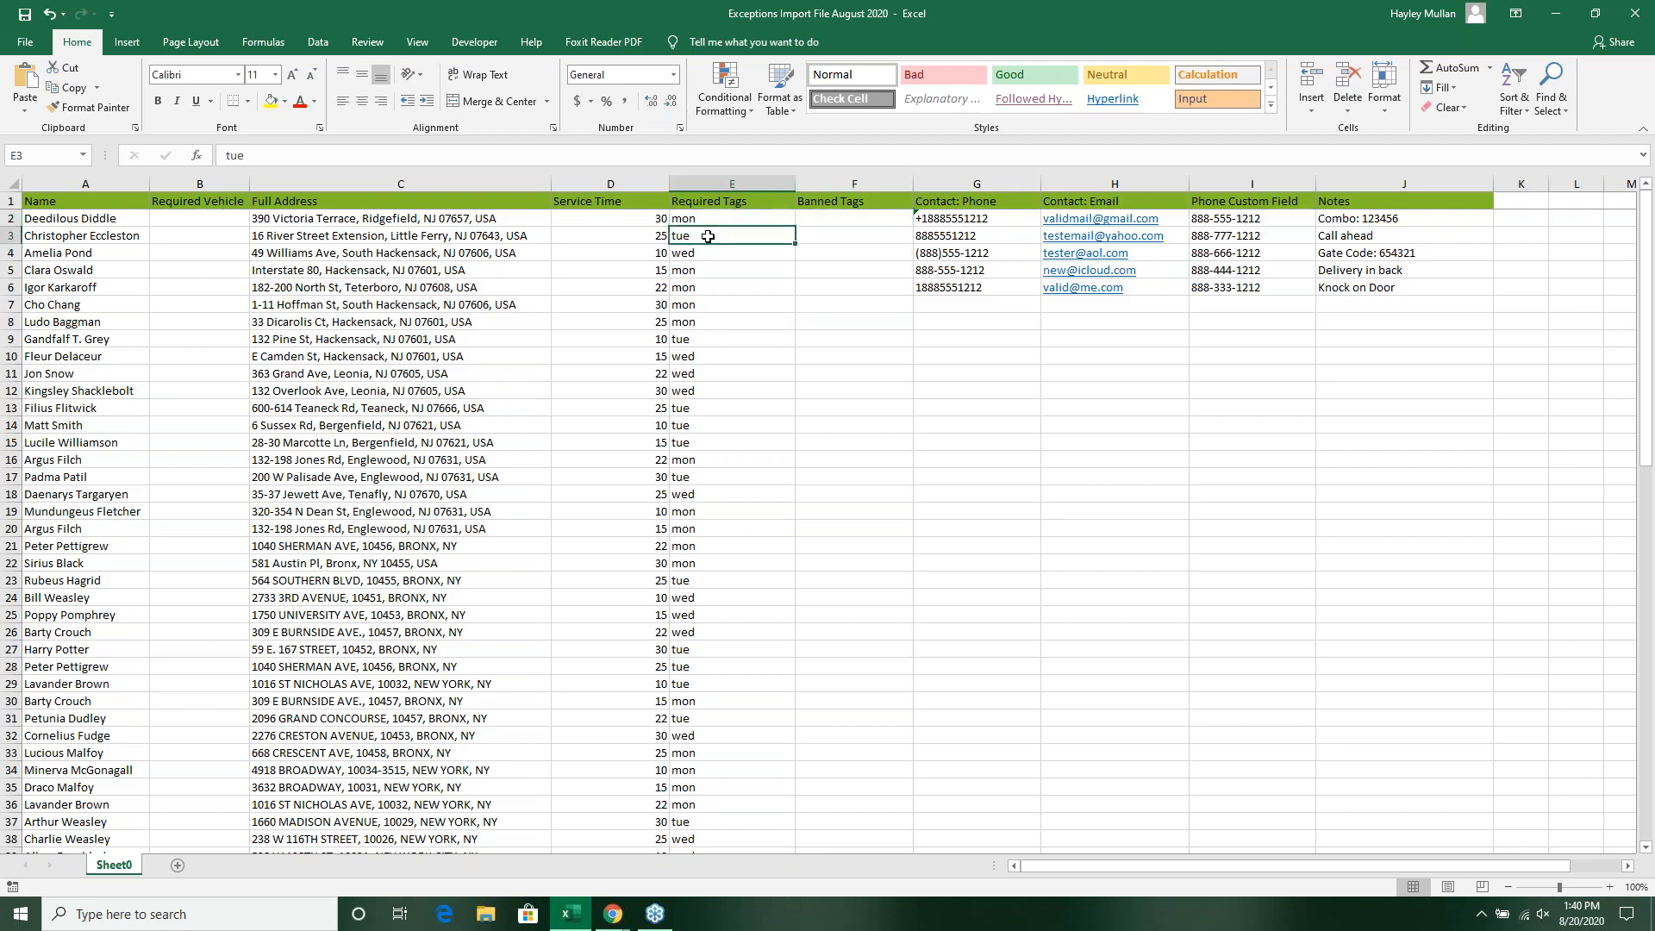
{"action": "left_click", "coordinate": [707, 257]}
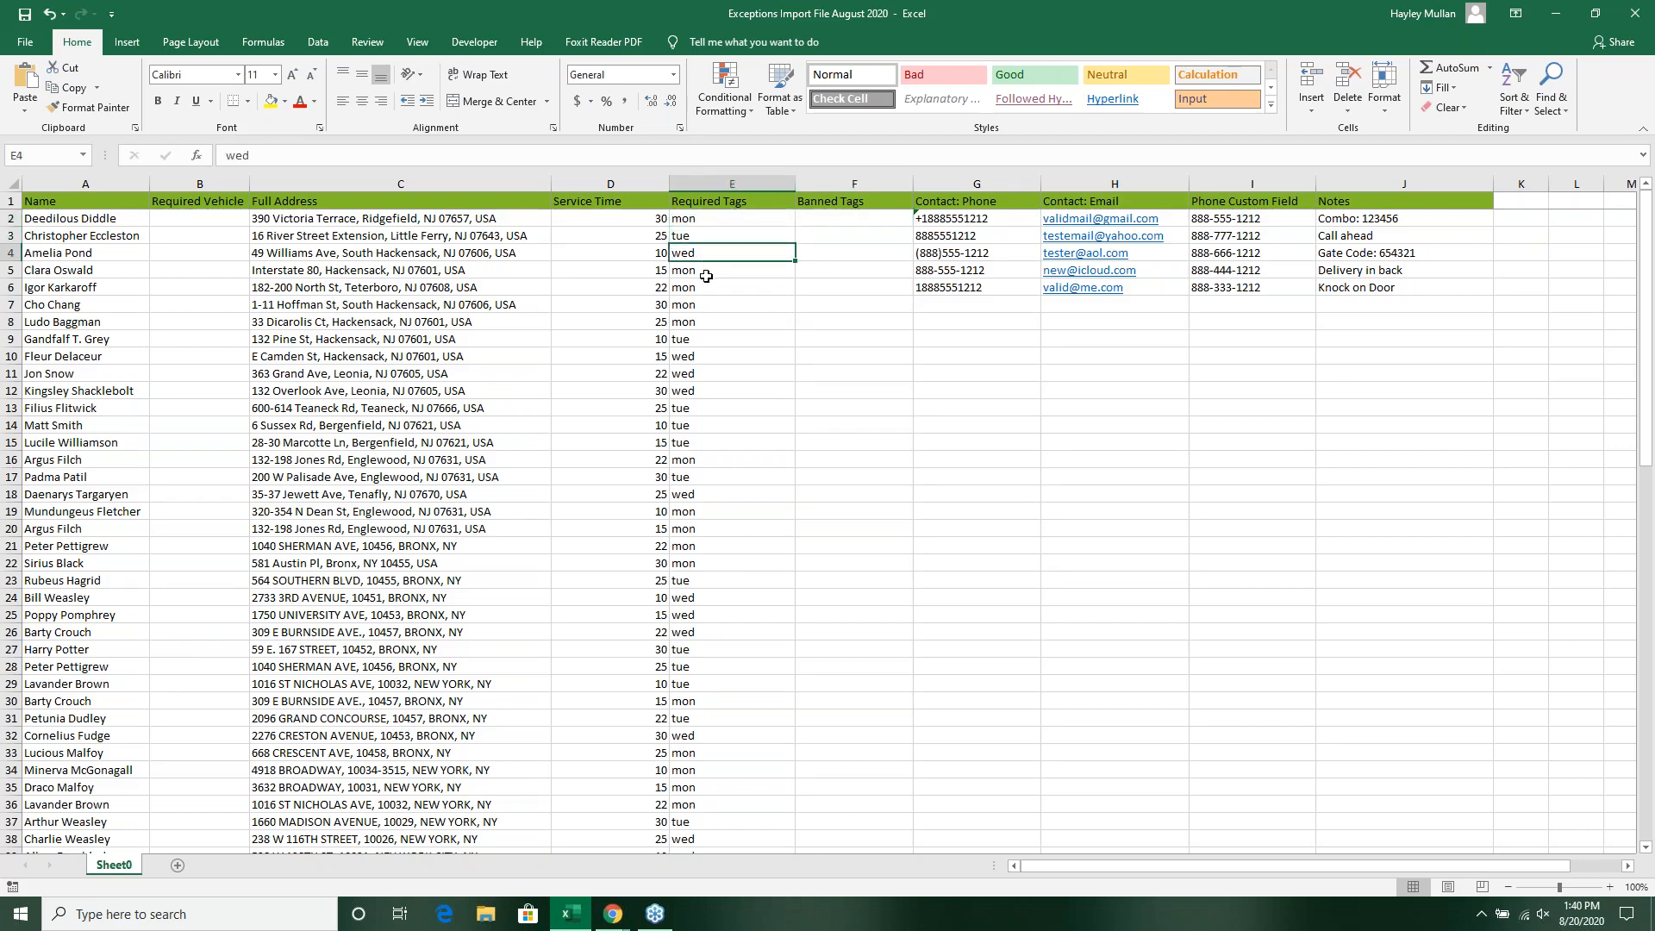
{"action": "left_click", "coordinate": [707, 272]}
{"action": "left_click", "coordinate": [707, 287]}
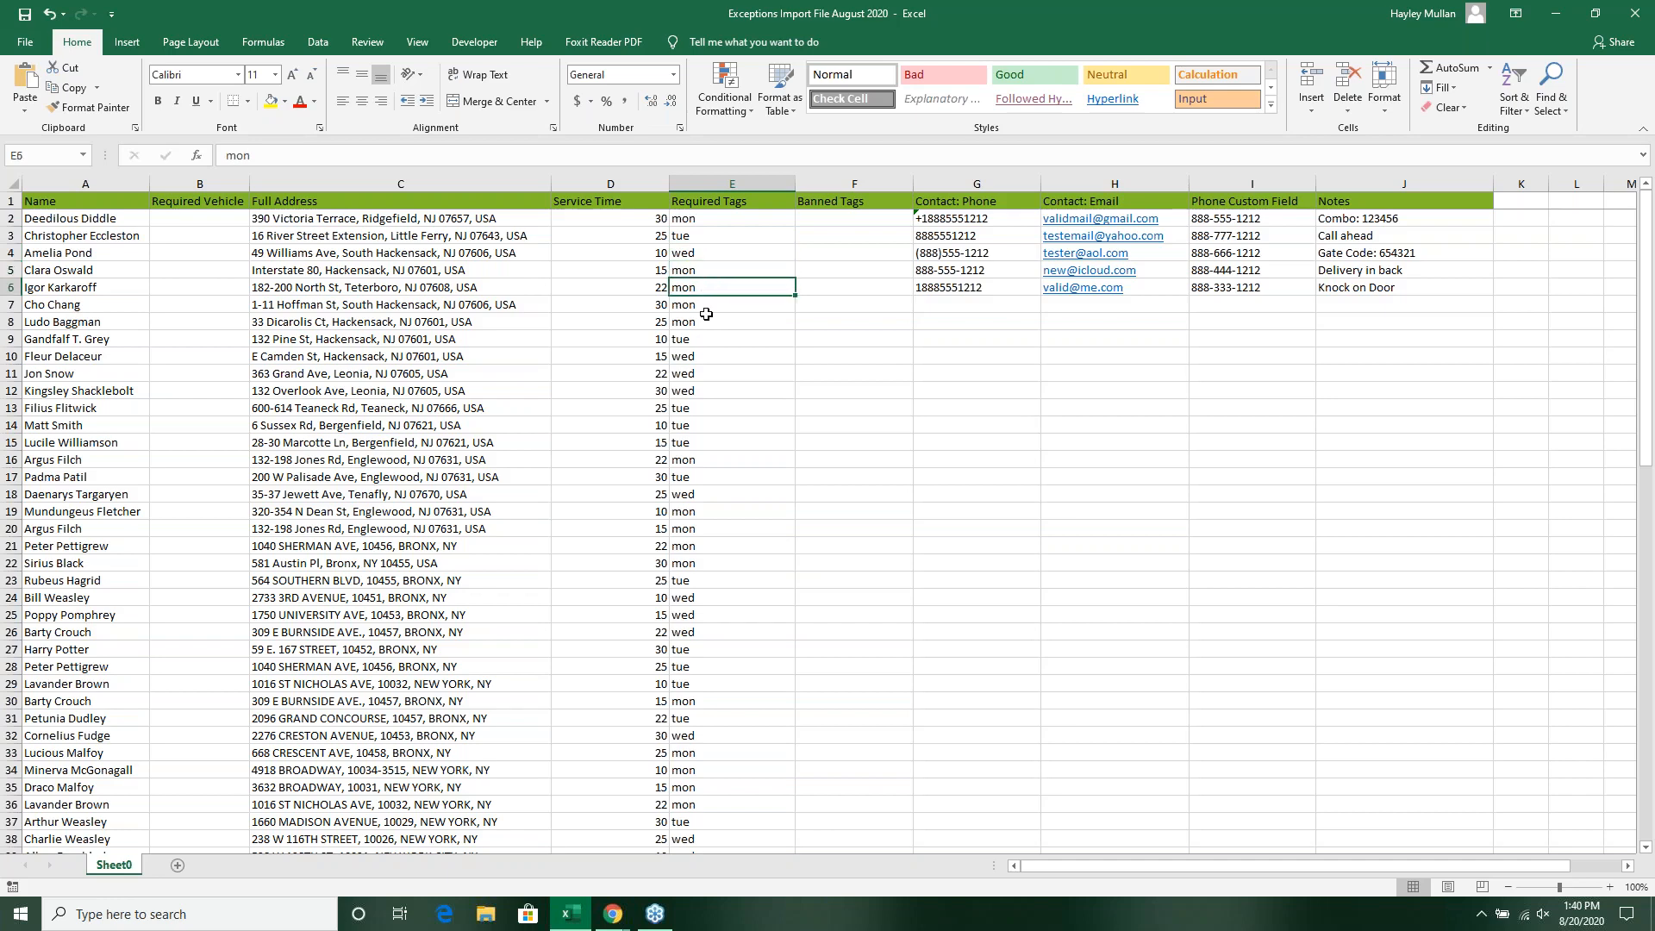
{"action": "left_click", "coordinate": [707, 323]}
{"action": "left_click", "coordinate": [708, 338]}
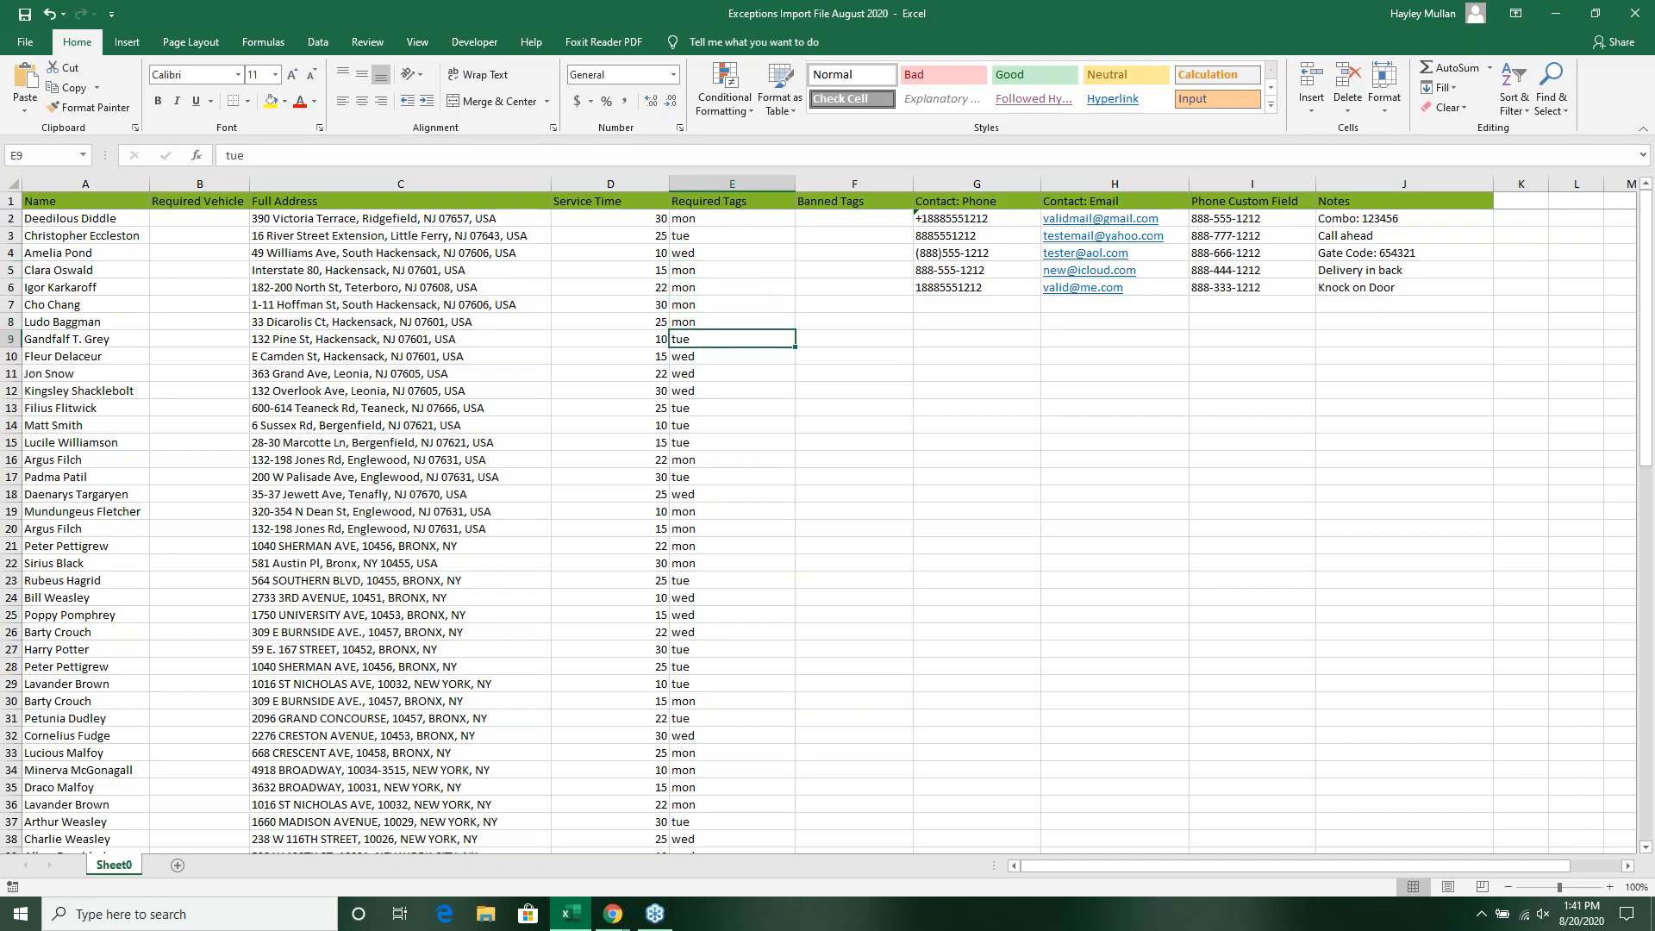
{"action": "left_click", "coordinate": [713, 220]}
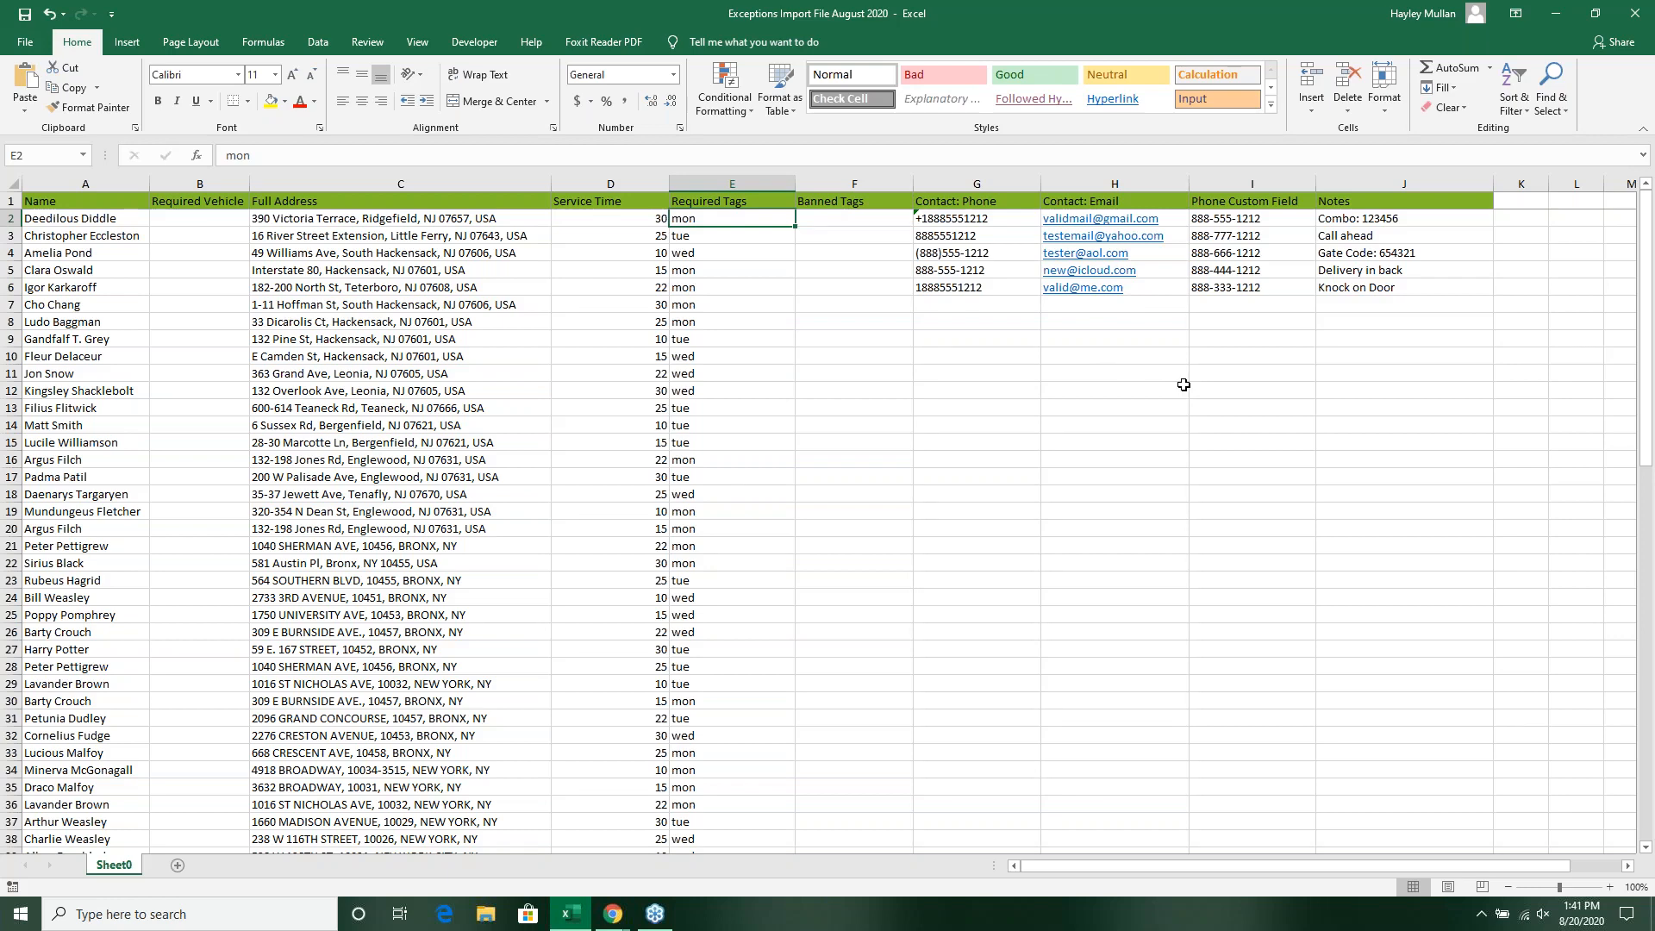
Step: Review the number formats in the Contact: Phone column and return to WorkWave Route Manager
{"action": "left_click", "coordinate": [1008, 218]}
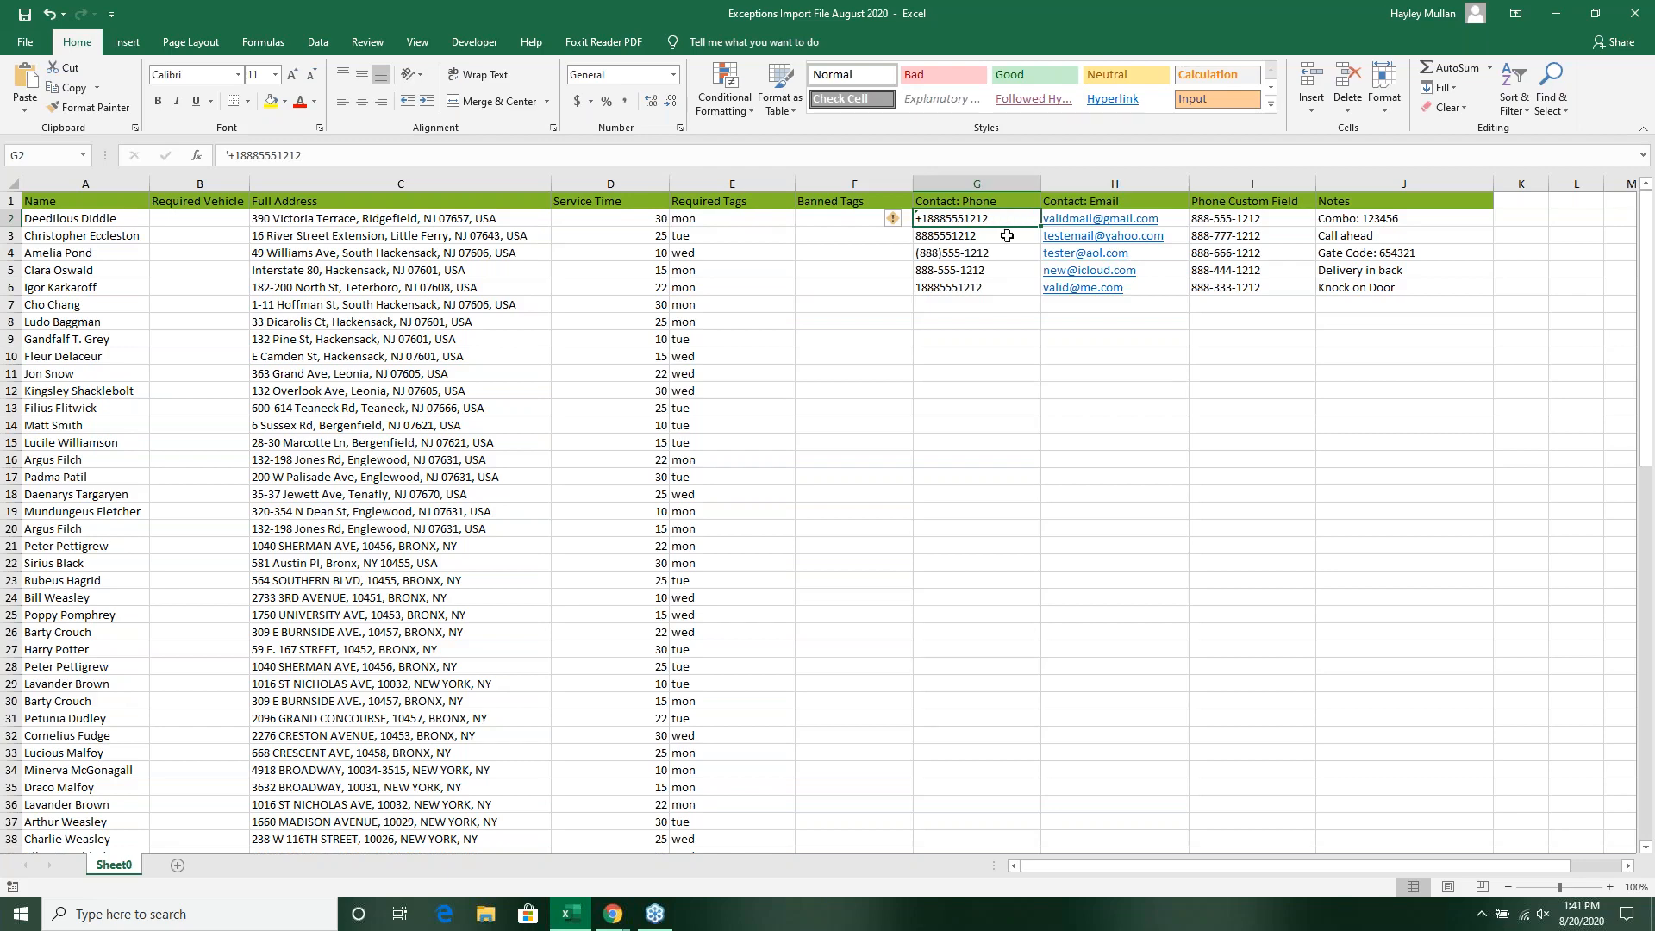
{"action": "left_click", "coordinate": [1007, 236]}
{"action": "left_click", "coordinate": [1006, 260]}
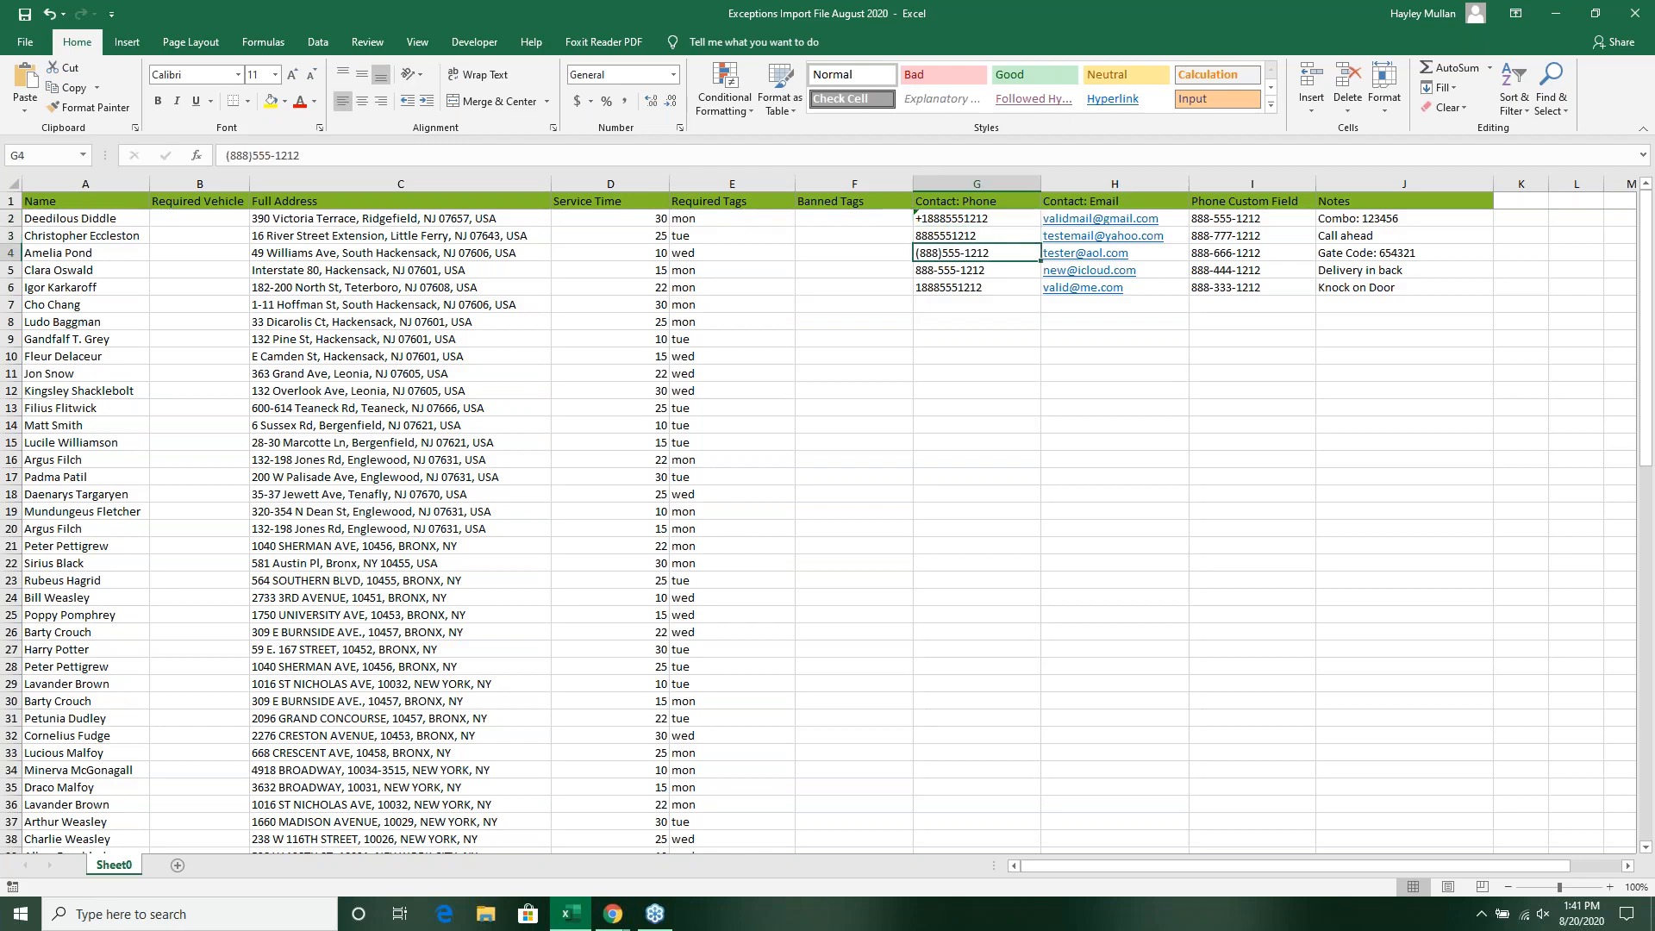
{"action": "left_click", "coordinate": [1005, 288]}
{"action": "left_click", "coordinate": [1004, 270]}
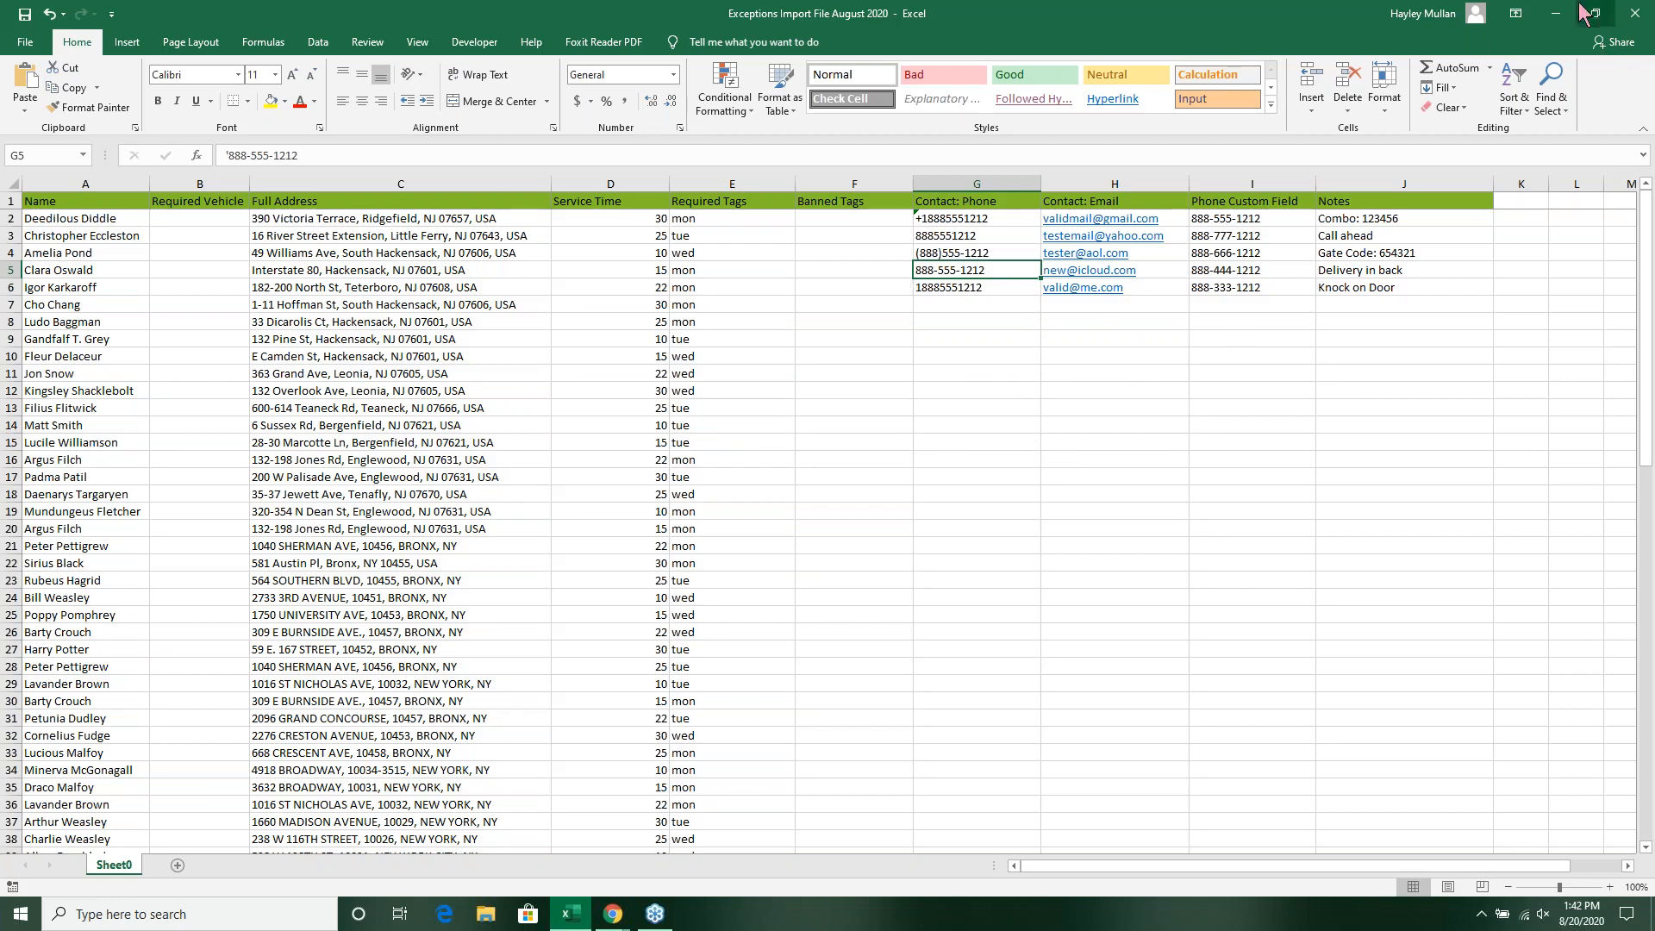
{"action": "left_click_drag", "start_coordinate": [1068, 17], "coordinate": [941, 140]}
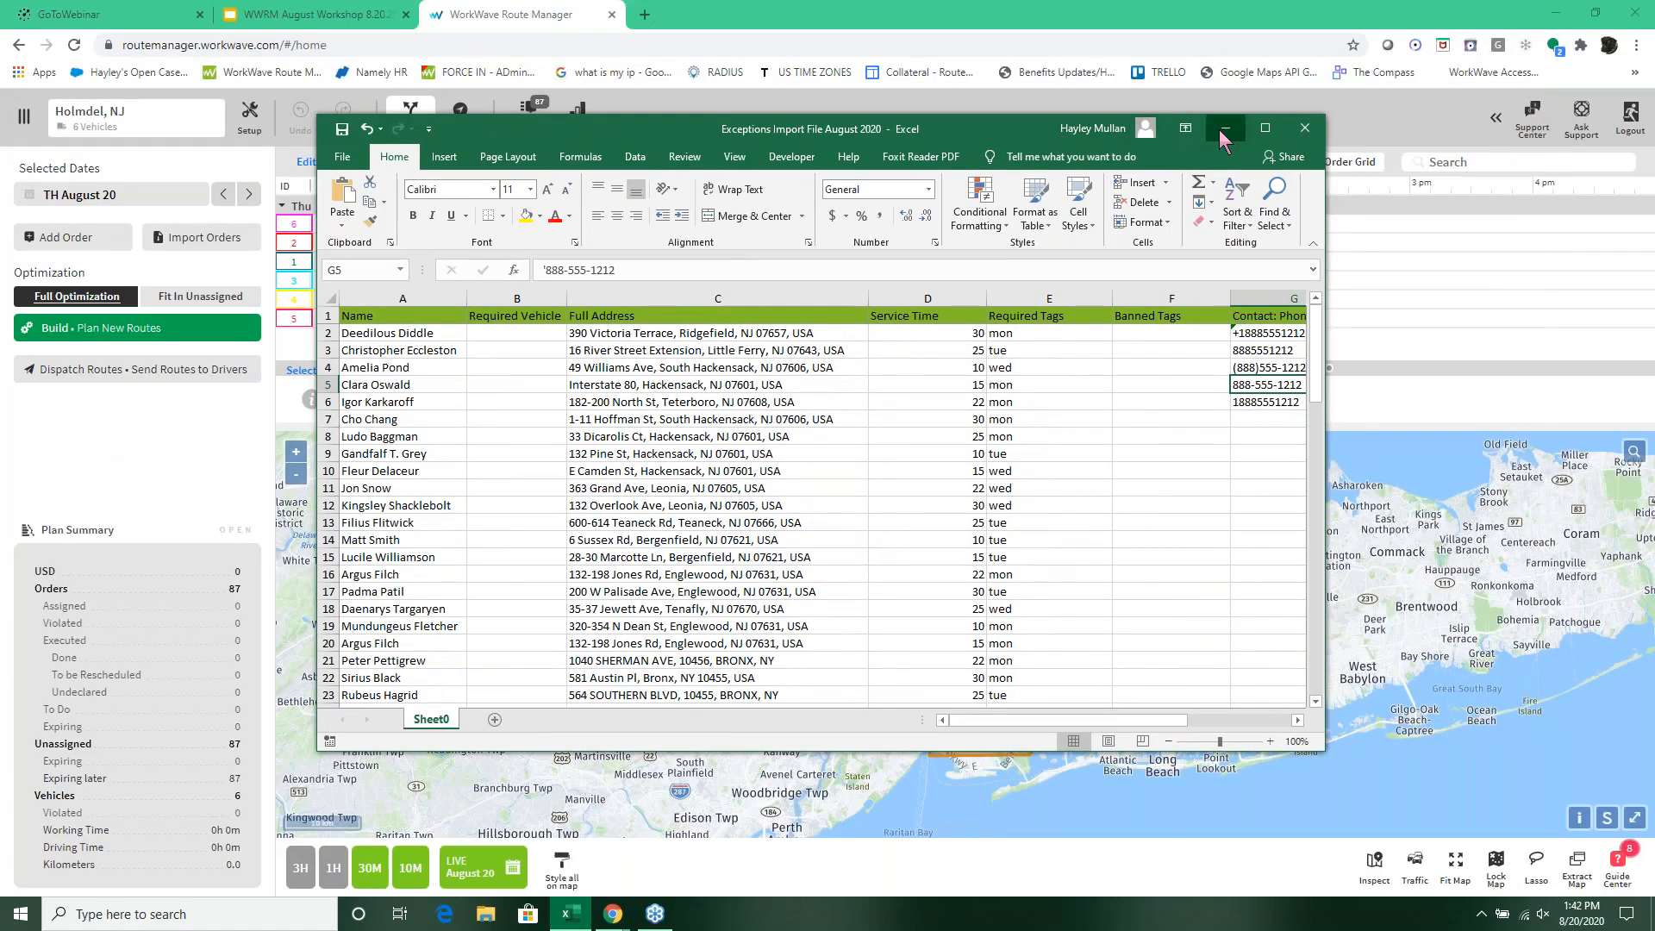
{"action": "left_click", "coordinate": [1225, 130]}
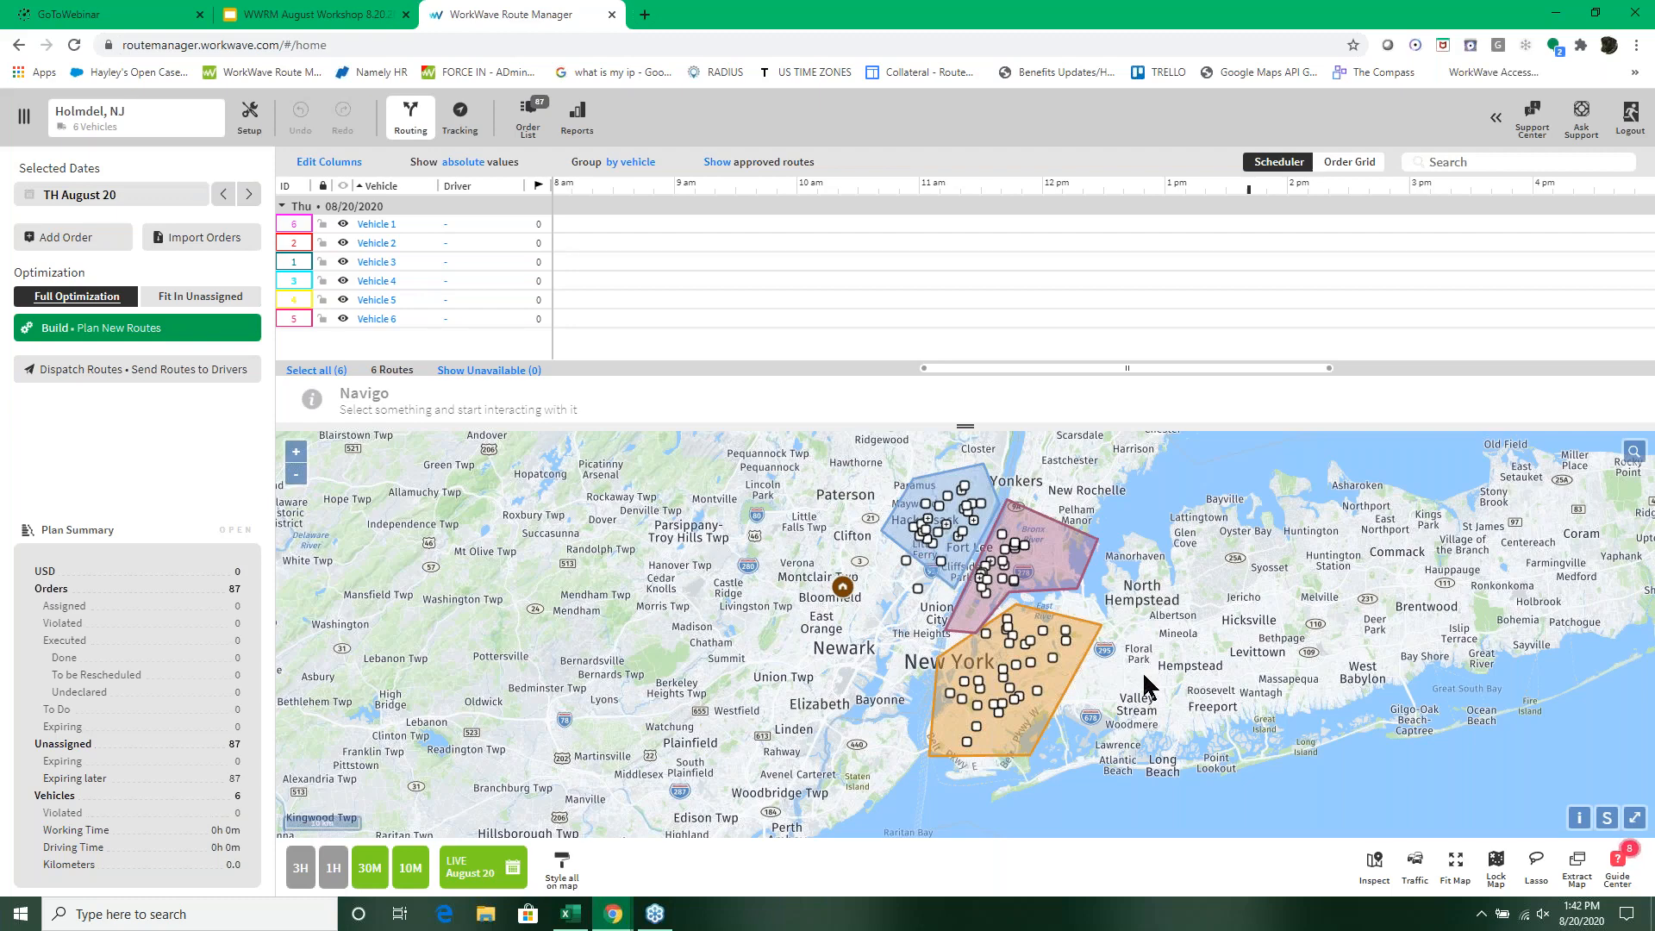
Step: Build new routes for August 24 to August 26, 2020 with Full Optimization and apply them to the plan immediately
{"action": "left_click", "coordinate": [136, 197]}
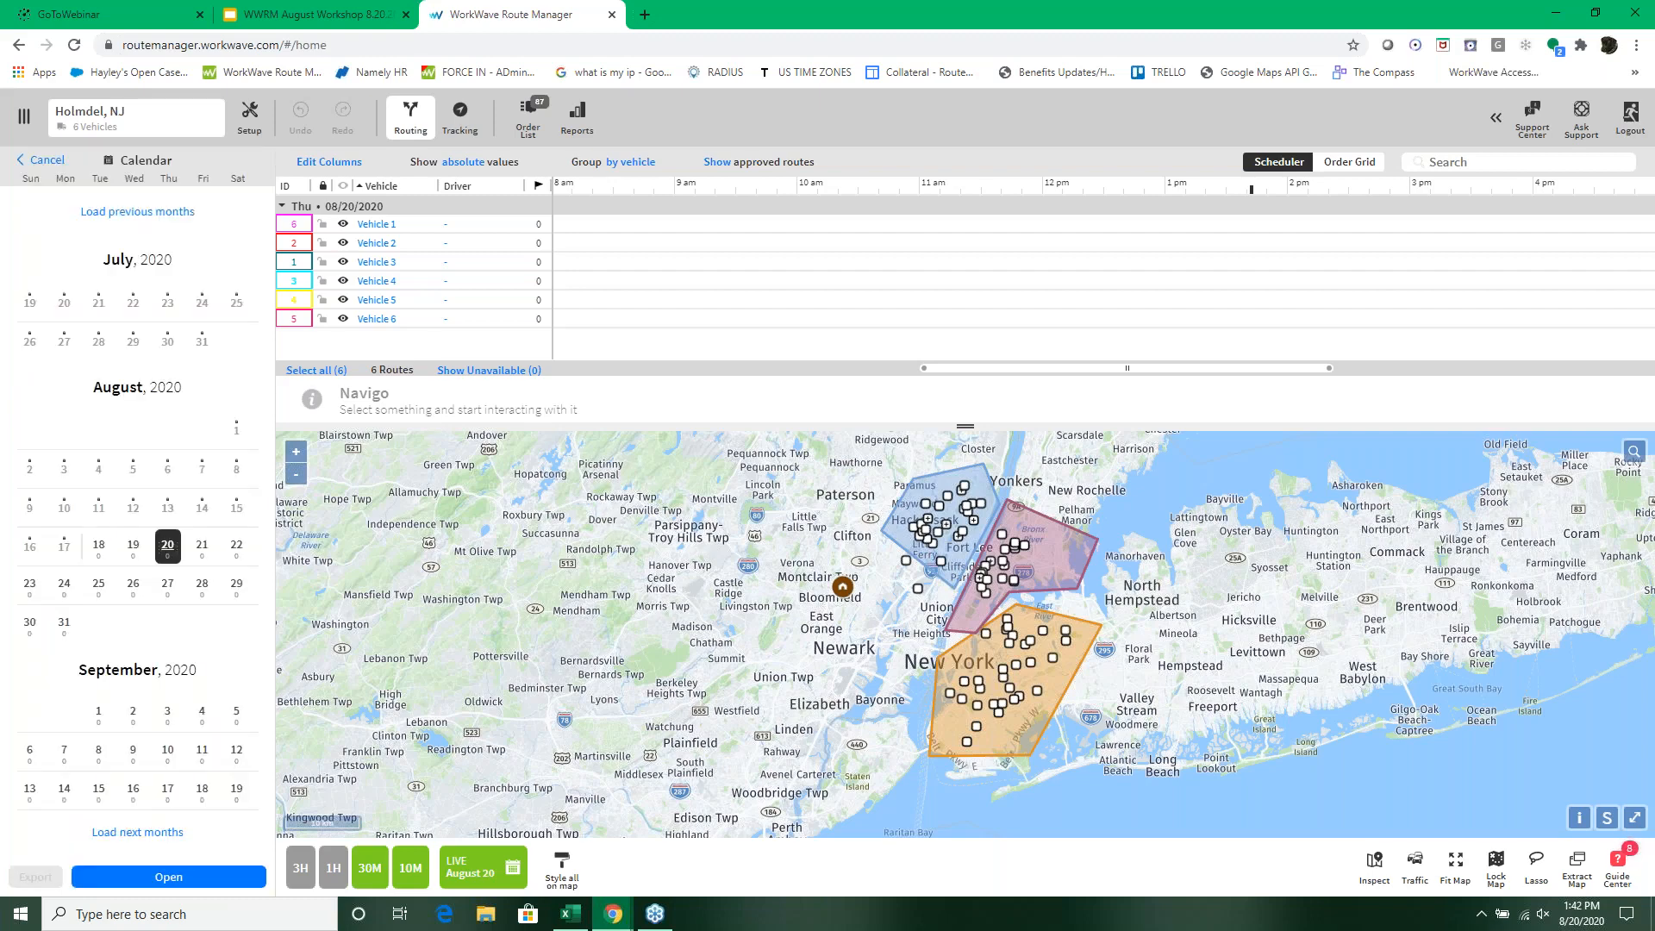
{"action": "left_click", "coordinate": [60, 589]}
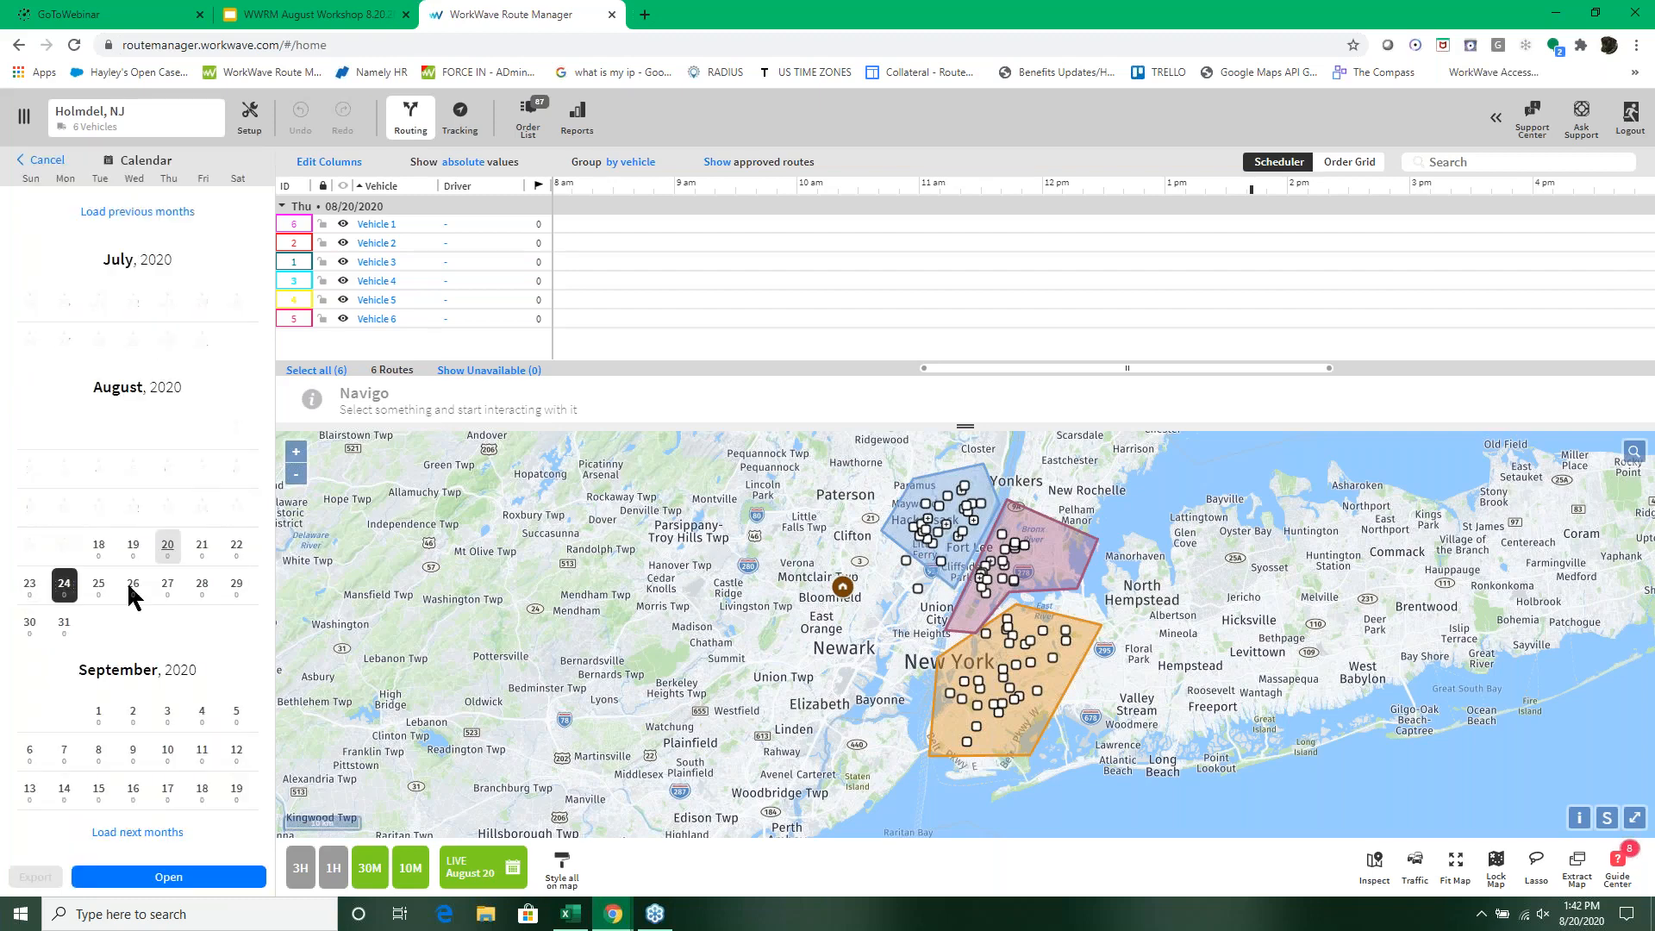
{"action": "left_click", "coordinate": [133, 586]}
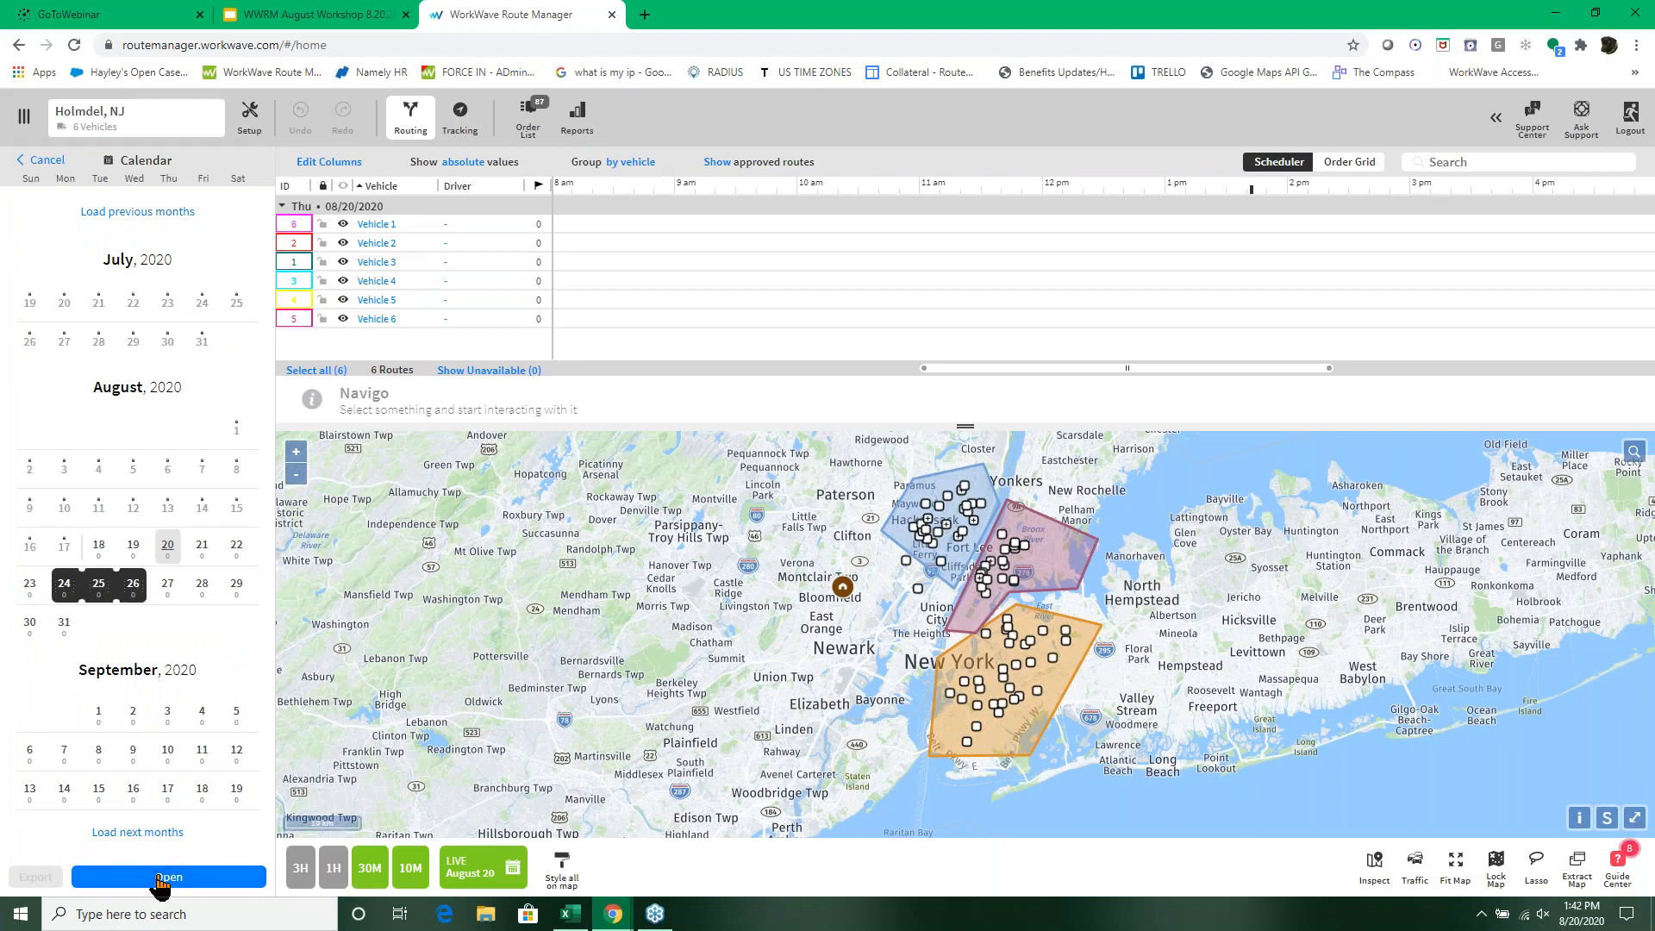
{"action": "left_click", "coordinate": [161, 878]}
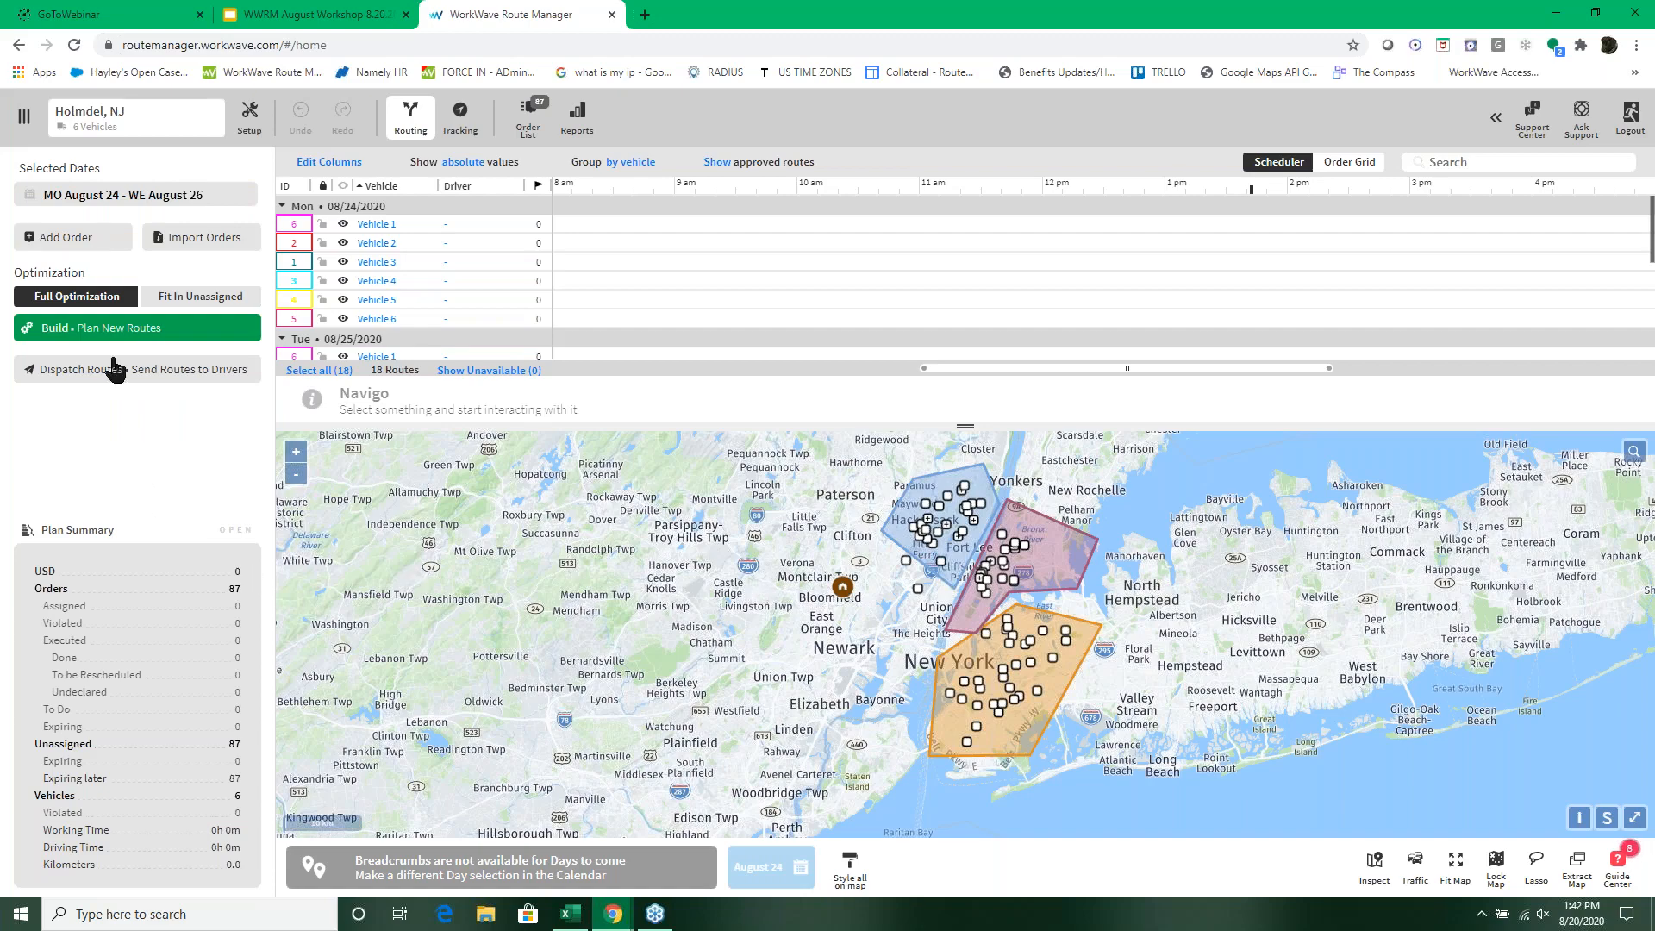
{"action": "left_click", "coordinate": [95, 332]}
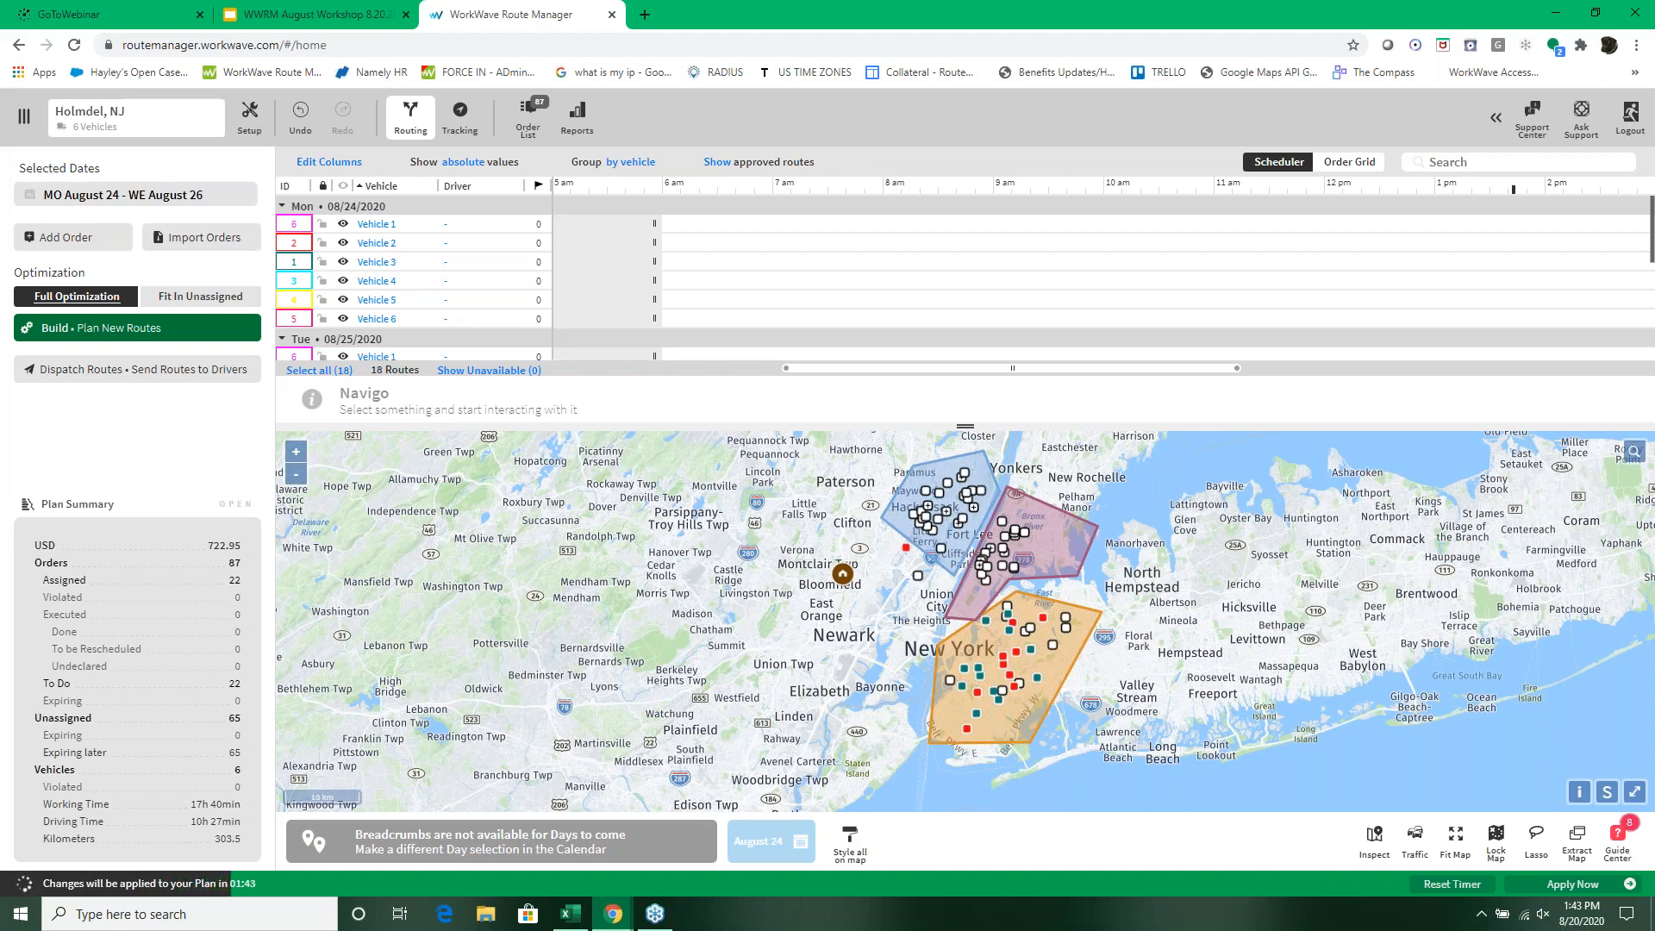
{"action": "left_click", "coordinate": [1572, 885]}
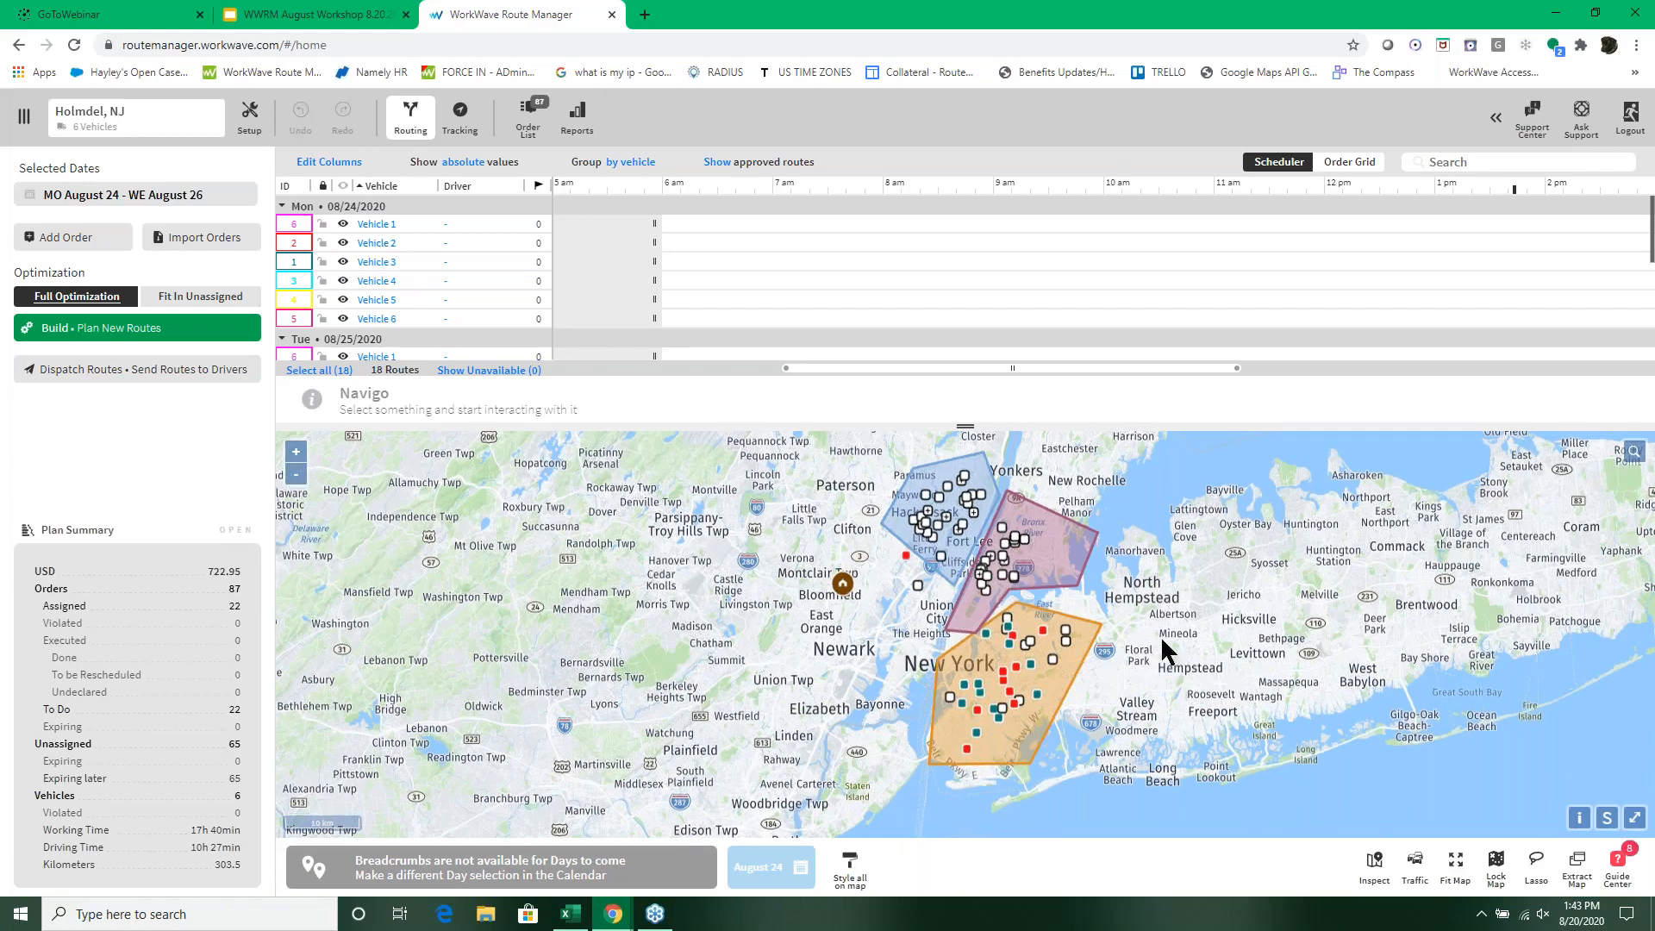
Step: Examine the built routes on the map and in the Tuesday and Wednesday schedules, including Vehicle 3's first Wednesday stop
{"action": "scroll", "coordinate": [1161, 635], "scroll_direction": "up", "scroll_amount": 3}
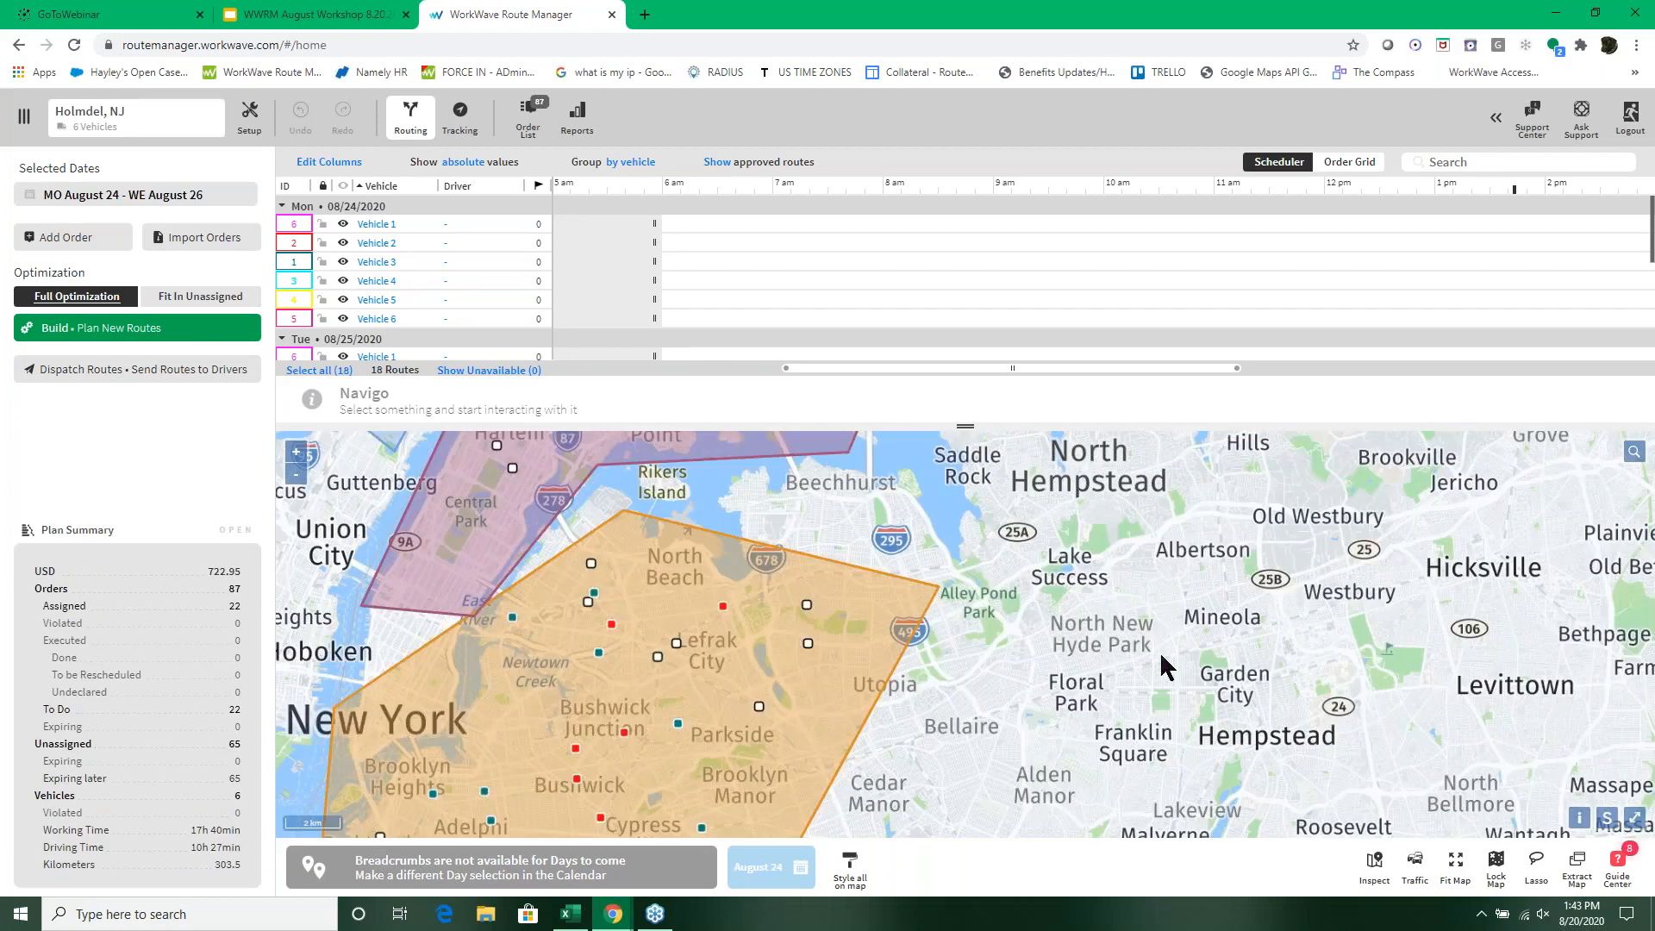
{"action": "scroll", "coordinate": [1088, 656], "scroll_direction": "down", "scroll_amount": 3}
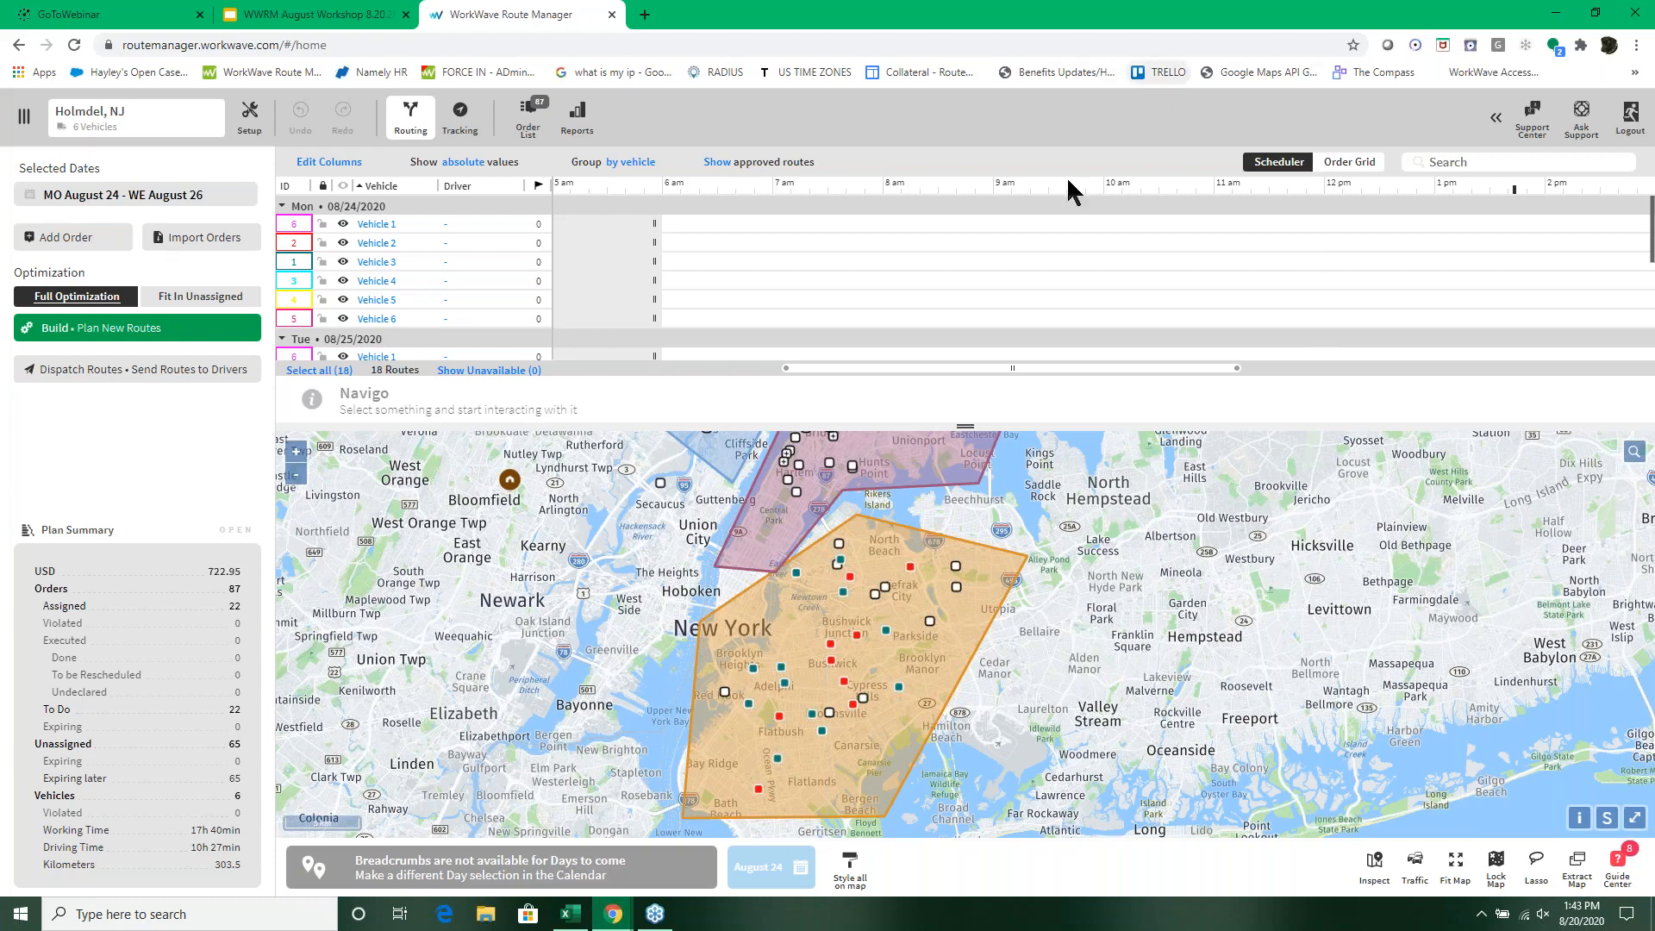
{"action": "scroll", "coordinate": [943, 251], "scroll_direction": "down", "scroll_amount": 3}
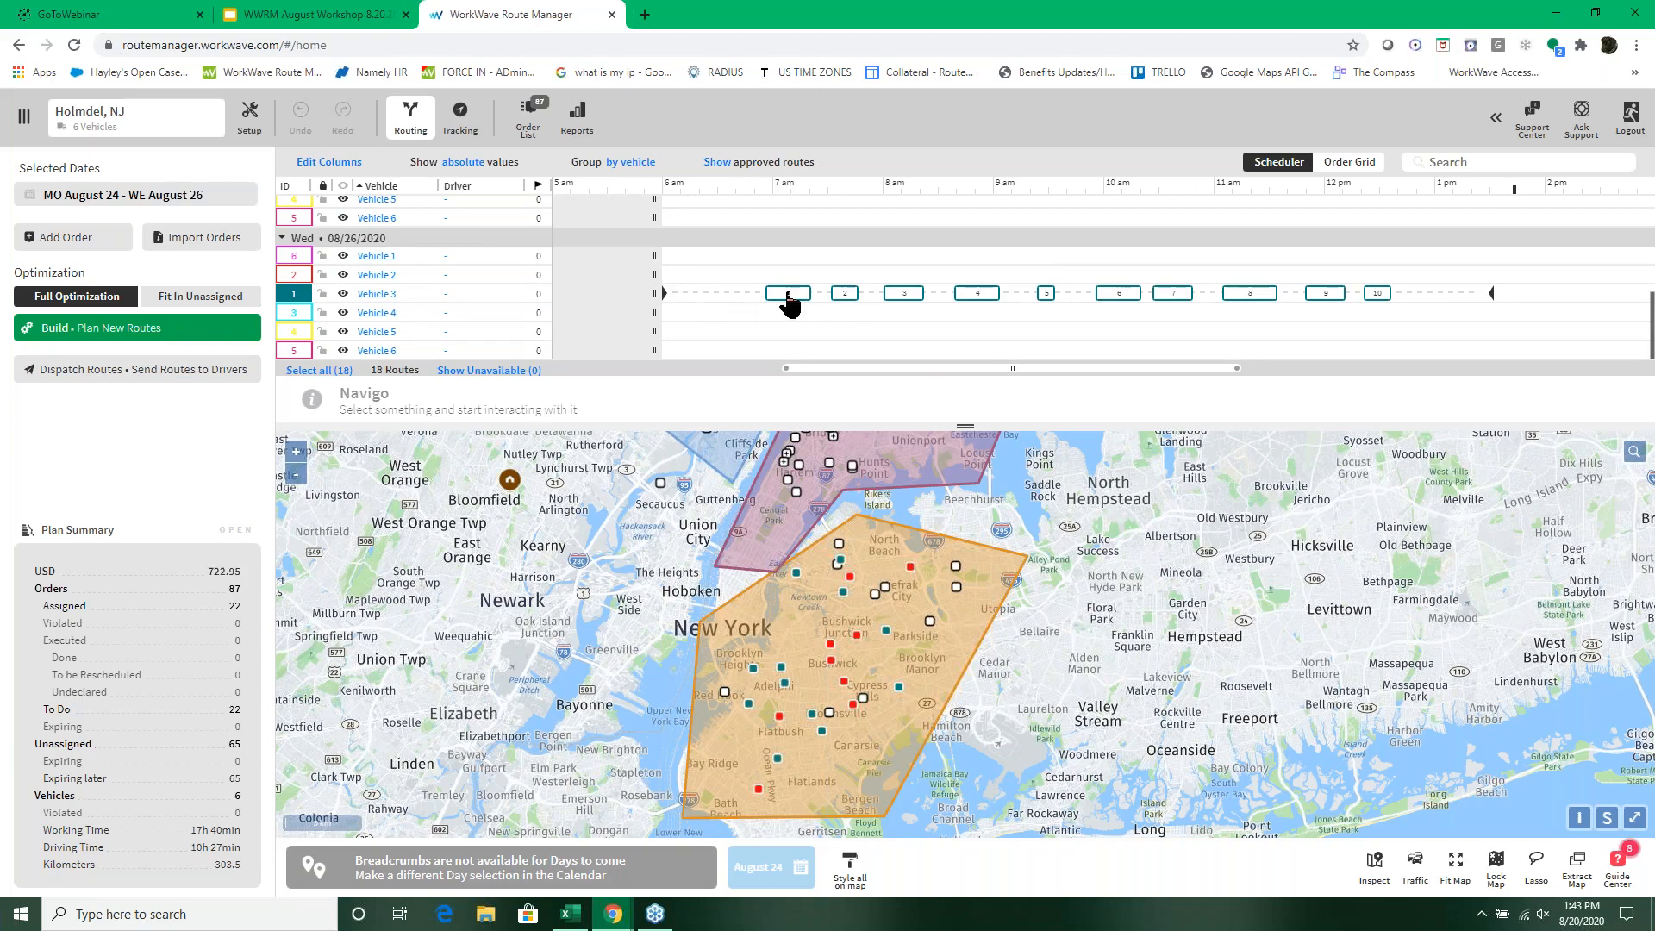
{"action": "mouse_move", "coordinate": [788, 298]}
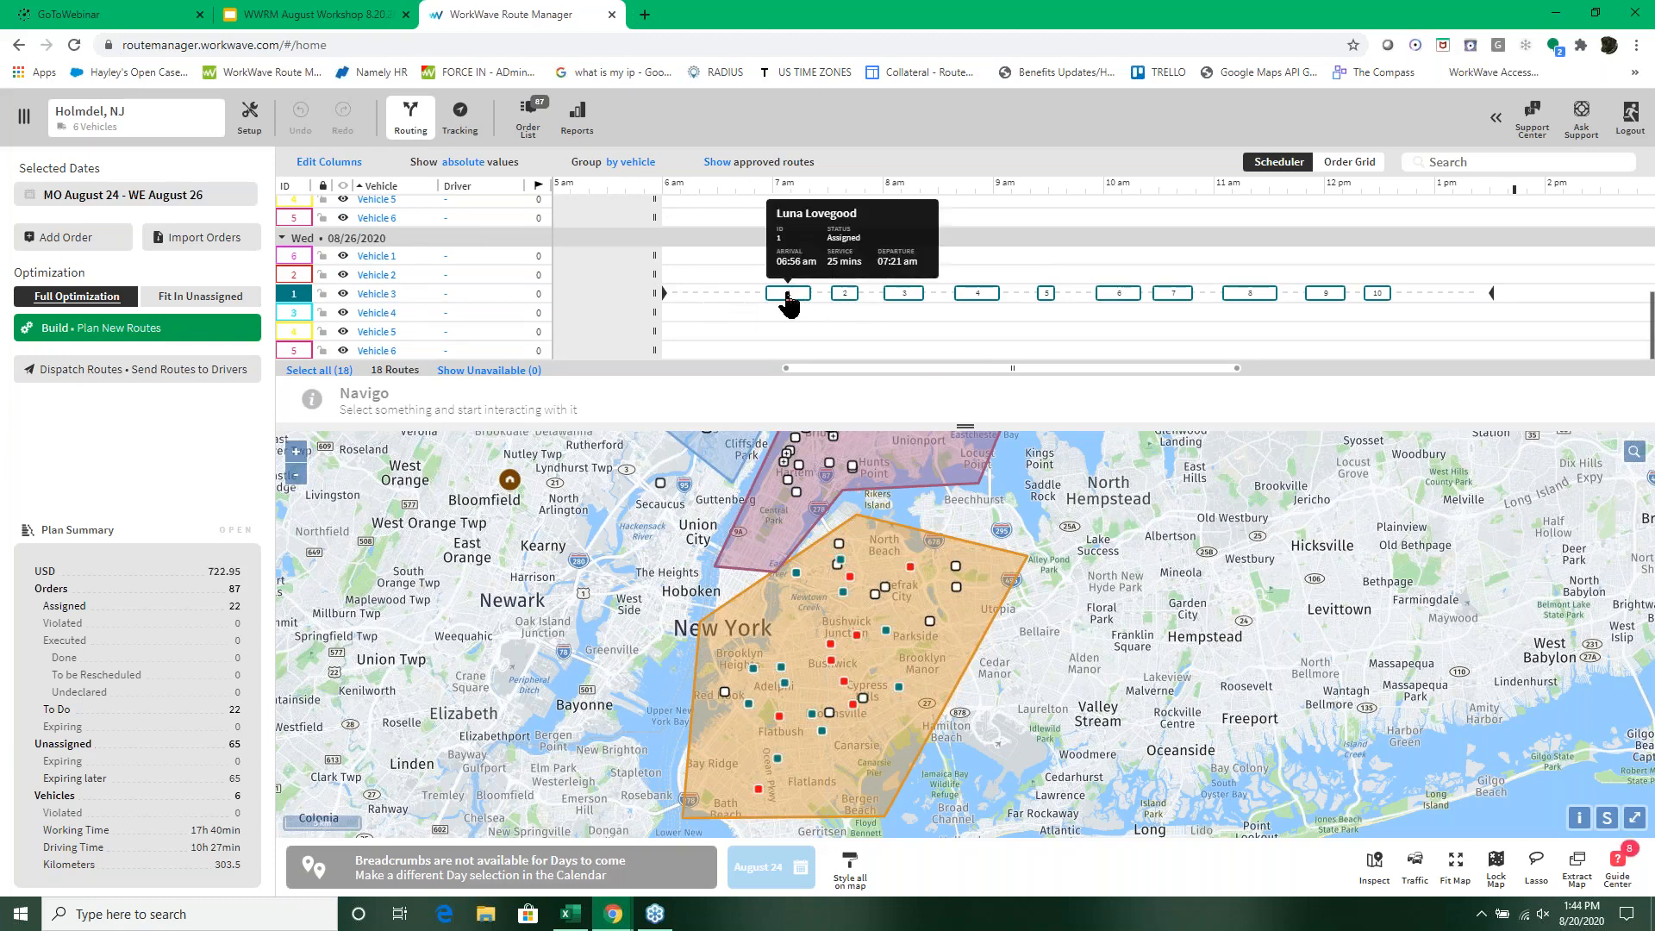
{"action": "left_click", "coordinate": [788, 298]}
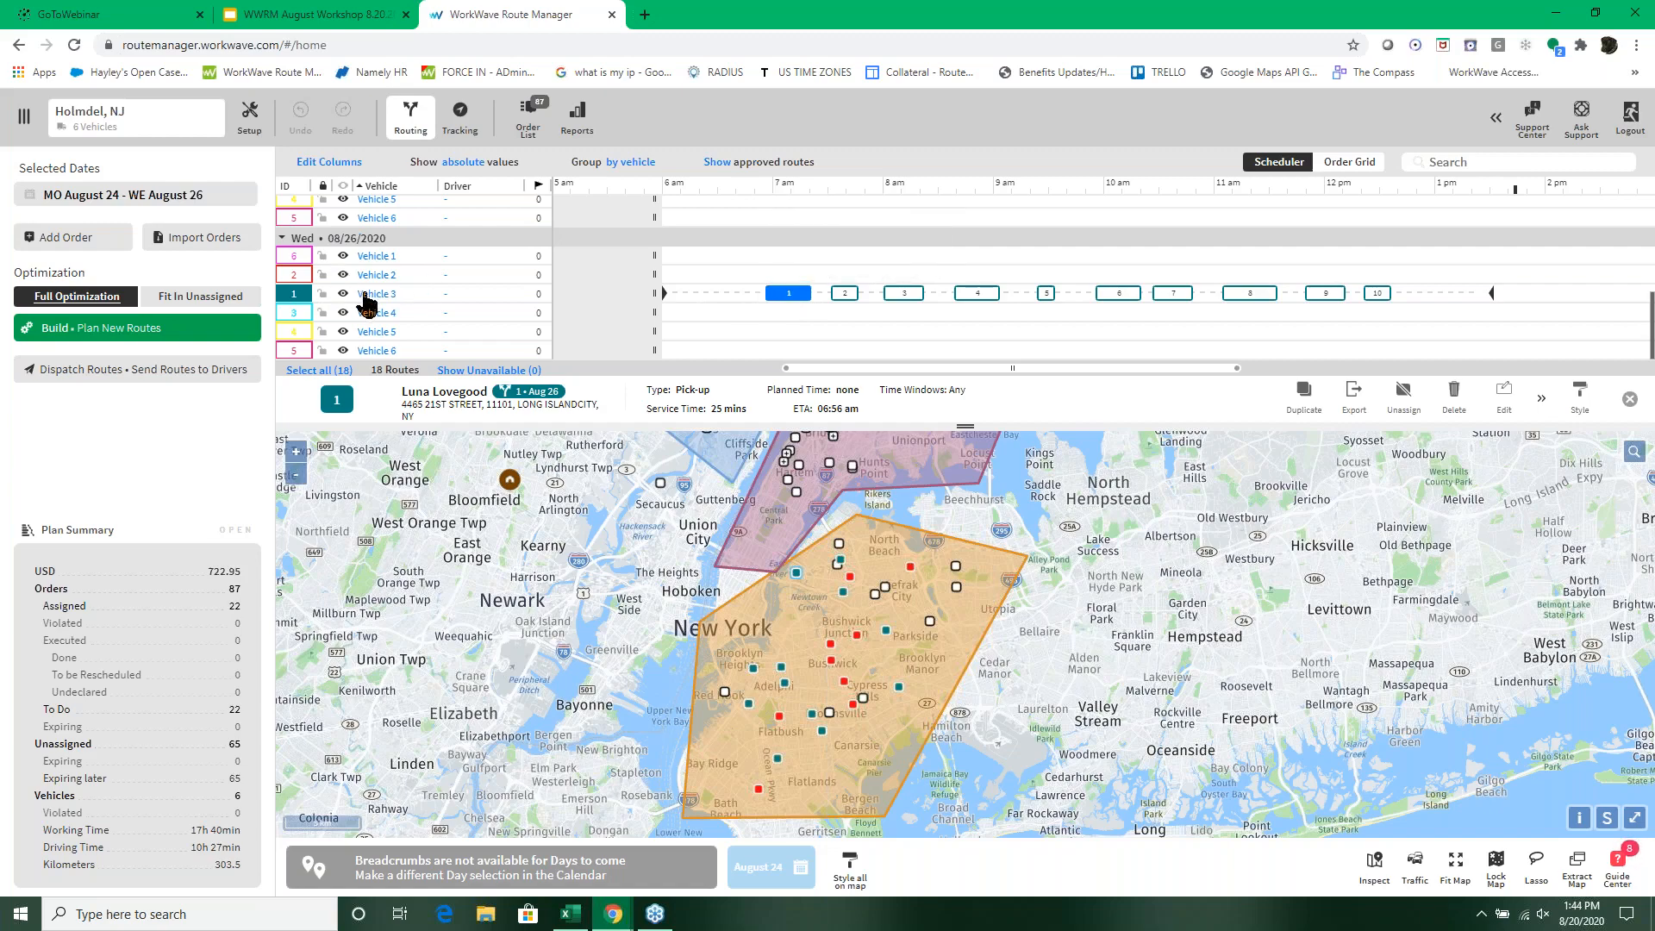
{"action": "left_click_drag", "start_coordinate": [402, 297], "coordinate": [345, 302]}
{"action": "scroll", "coordinate": [967, 326], "scroll_direction": "up", "scroll_amount": 3}
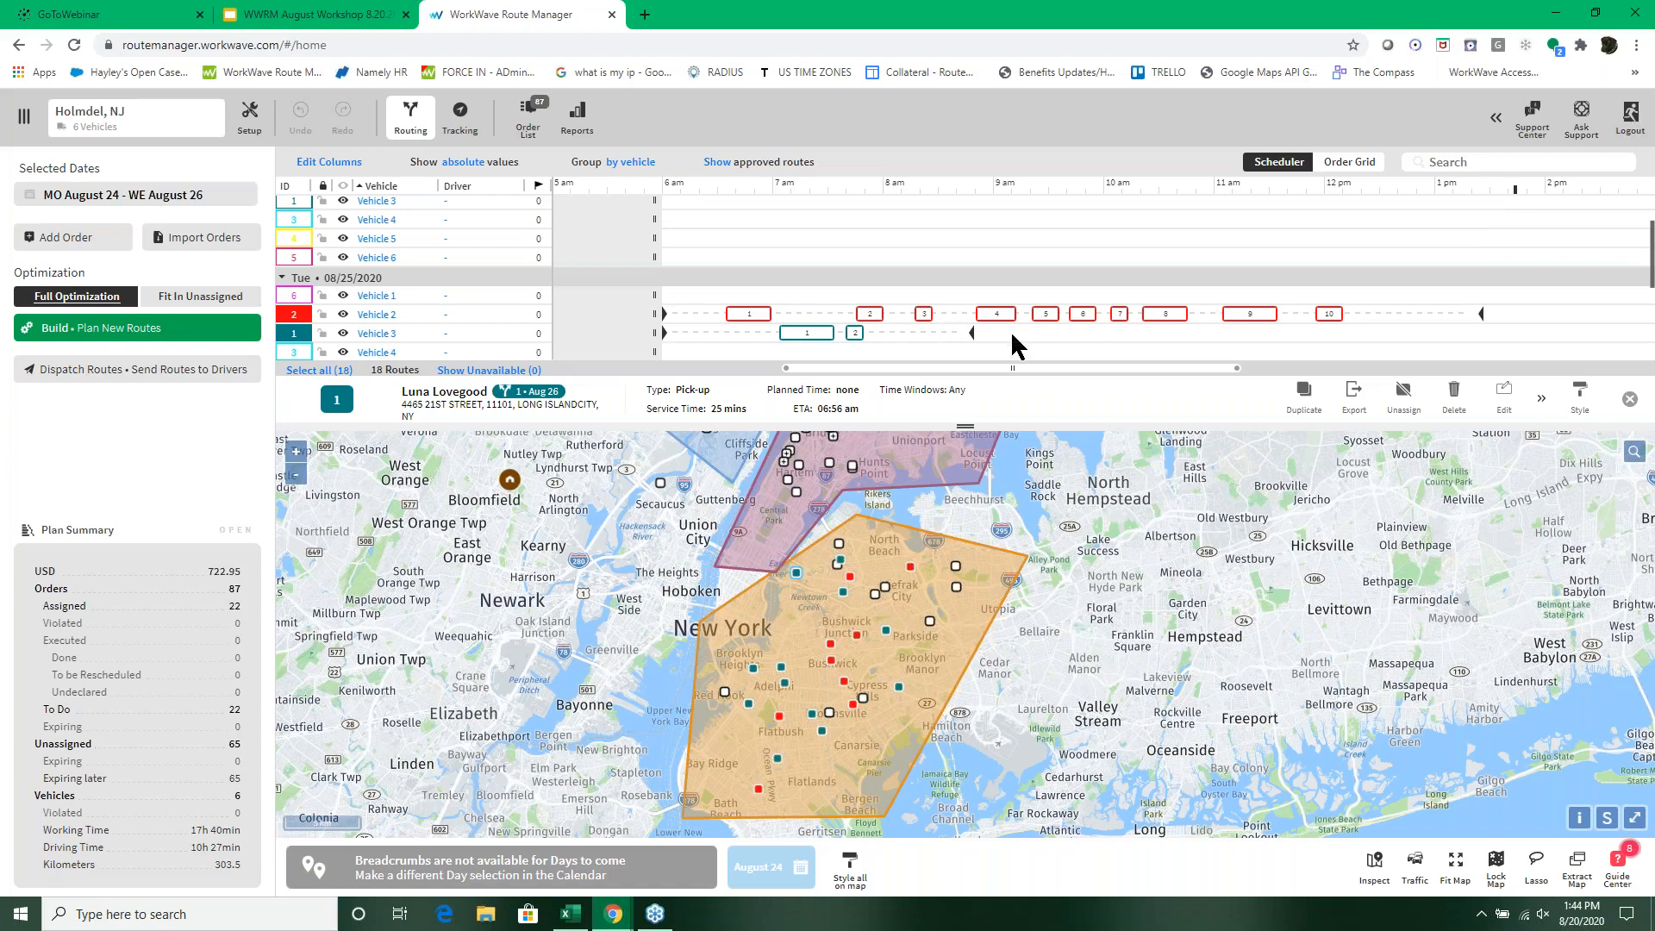
{"action": "scroll", "coordinate": [1012, 335], "scroll_direction": "down", "scroll_amount": 1}
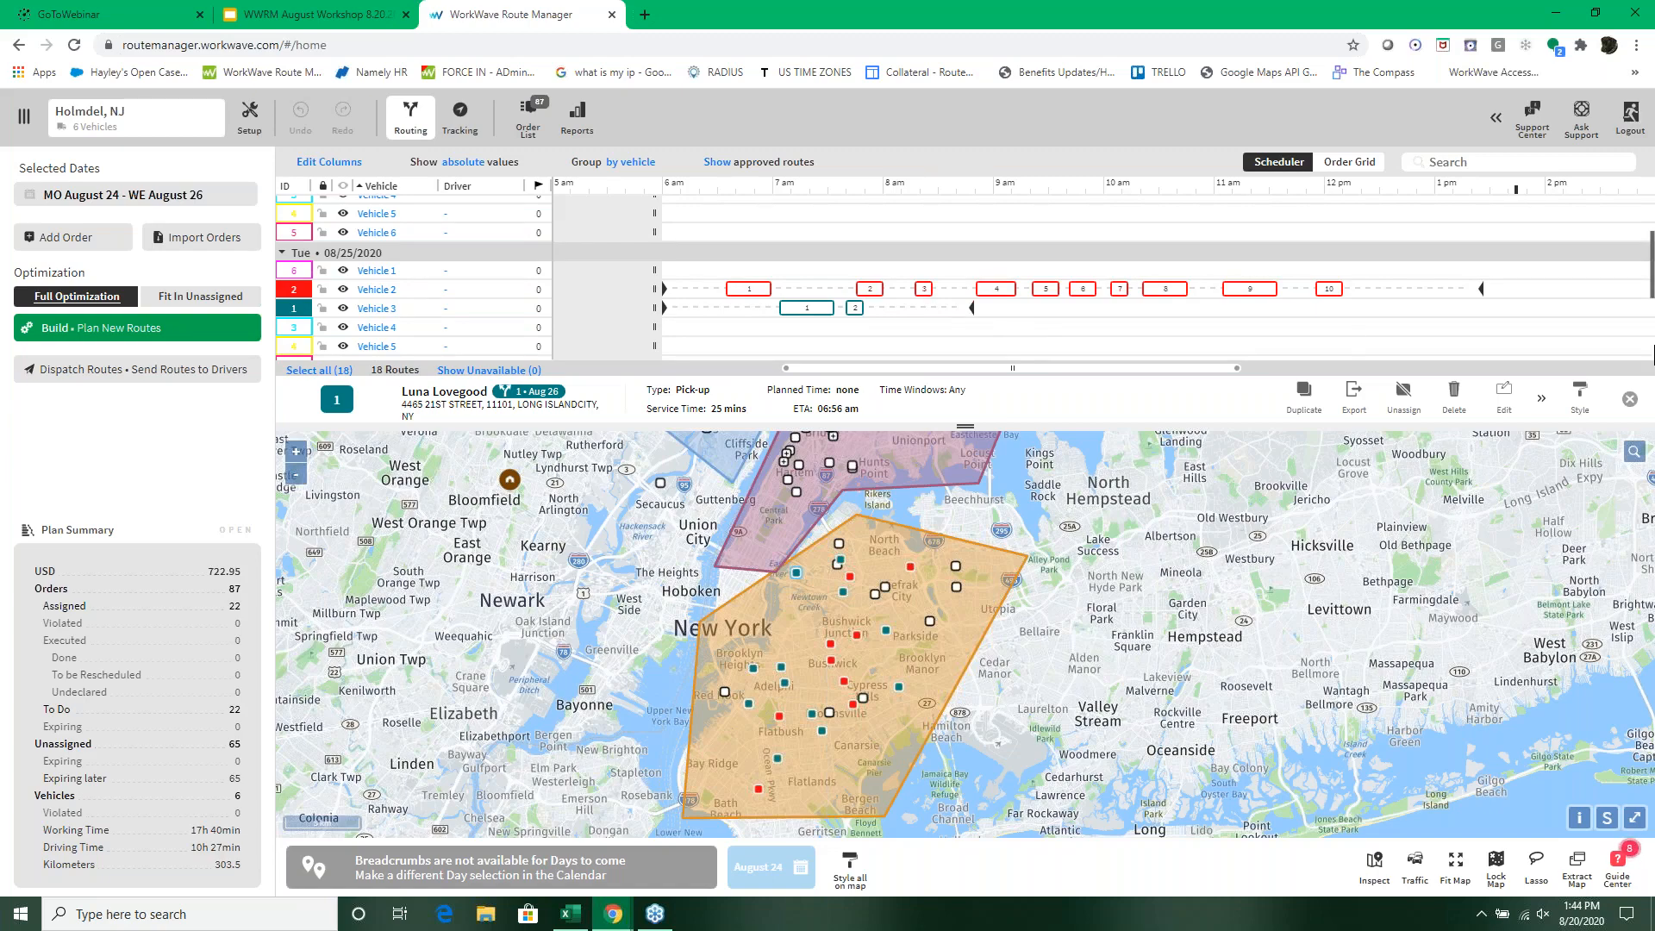
{"action": "left_click", "coordinate": [1263, 348]}
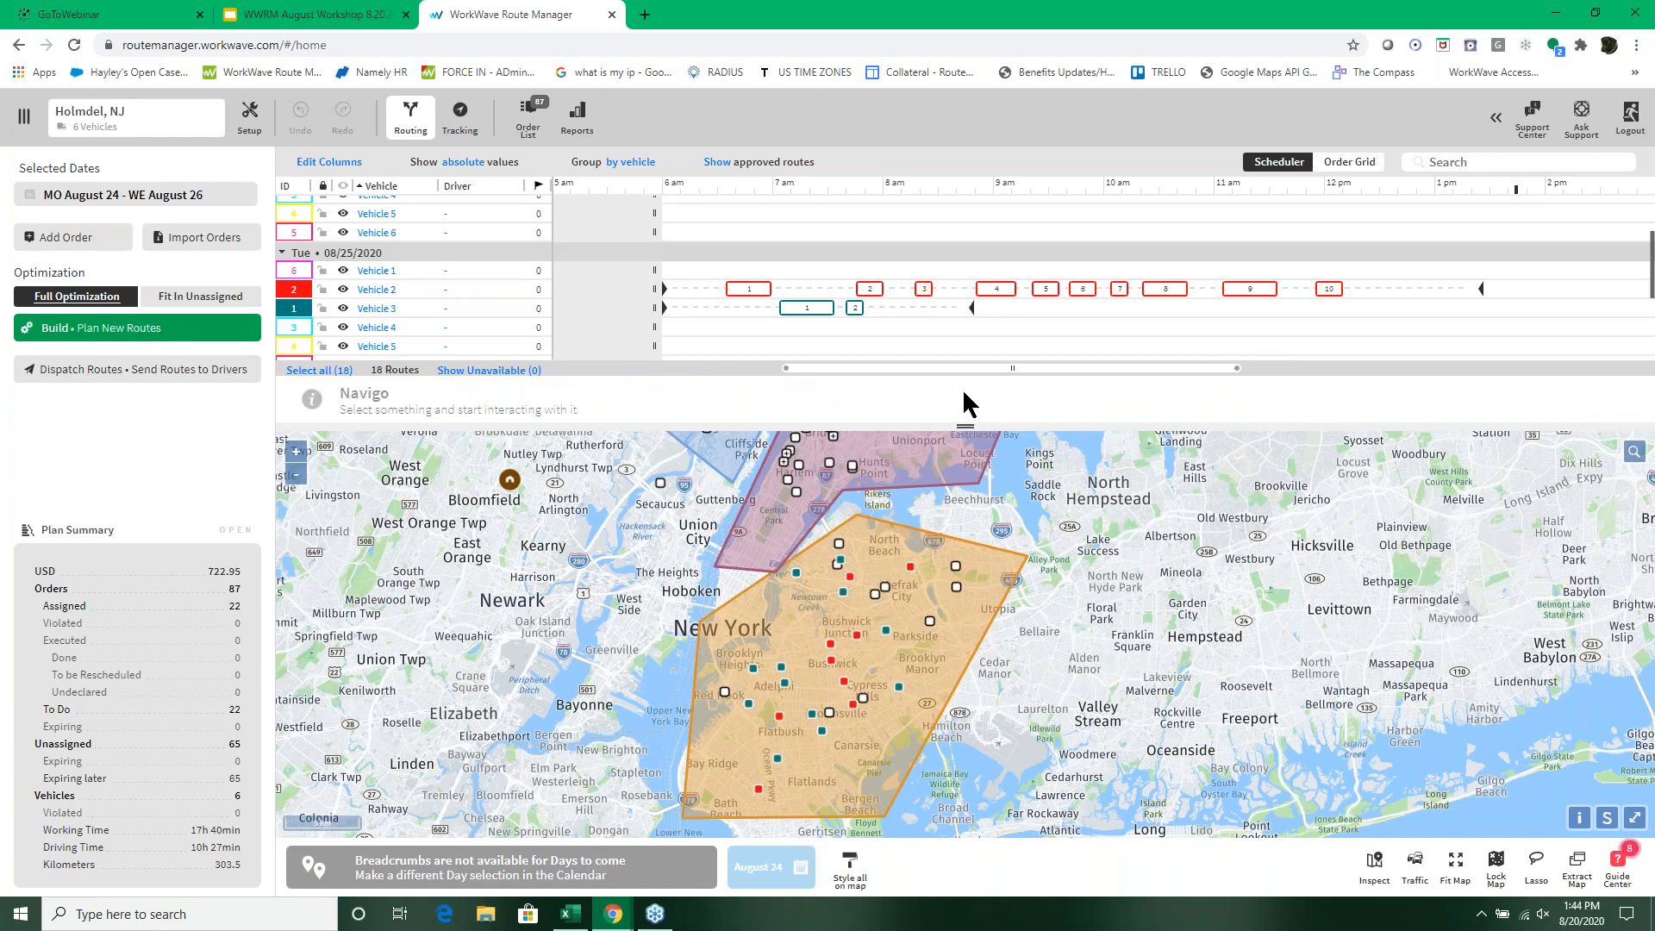
Step: Add the wed tag to Vehicle 4's 08/25/2020 settings and save them
{"action": "left_click_drag", "start_coordinate": [967, 426], "coordinate": [963, 528]}
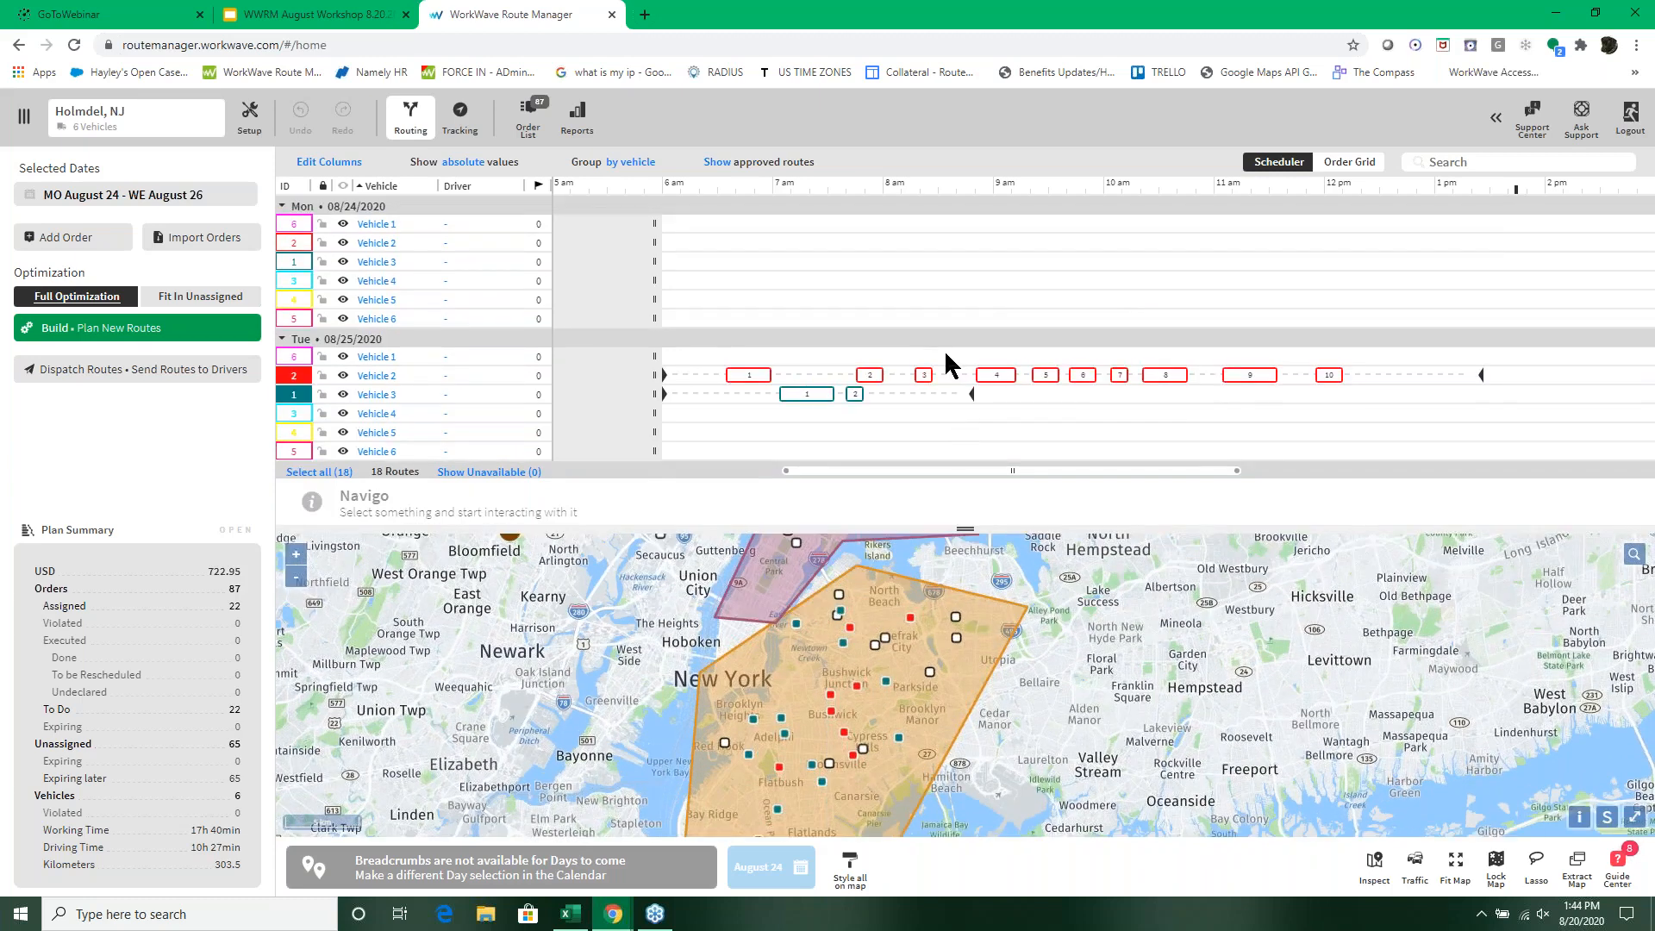
{"action": "left_click", "coordinate": [373, 415]}
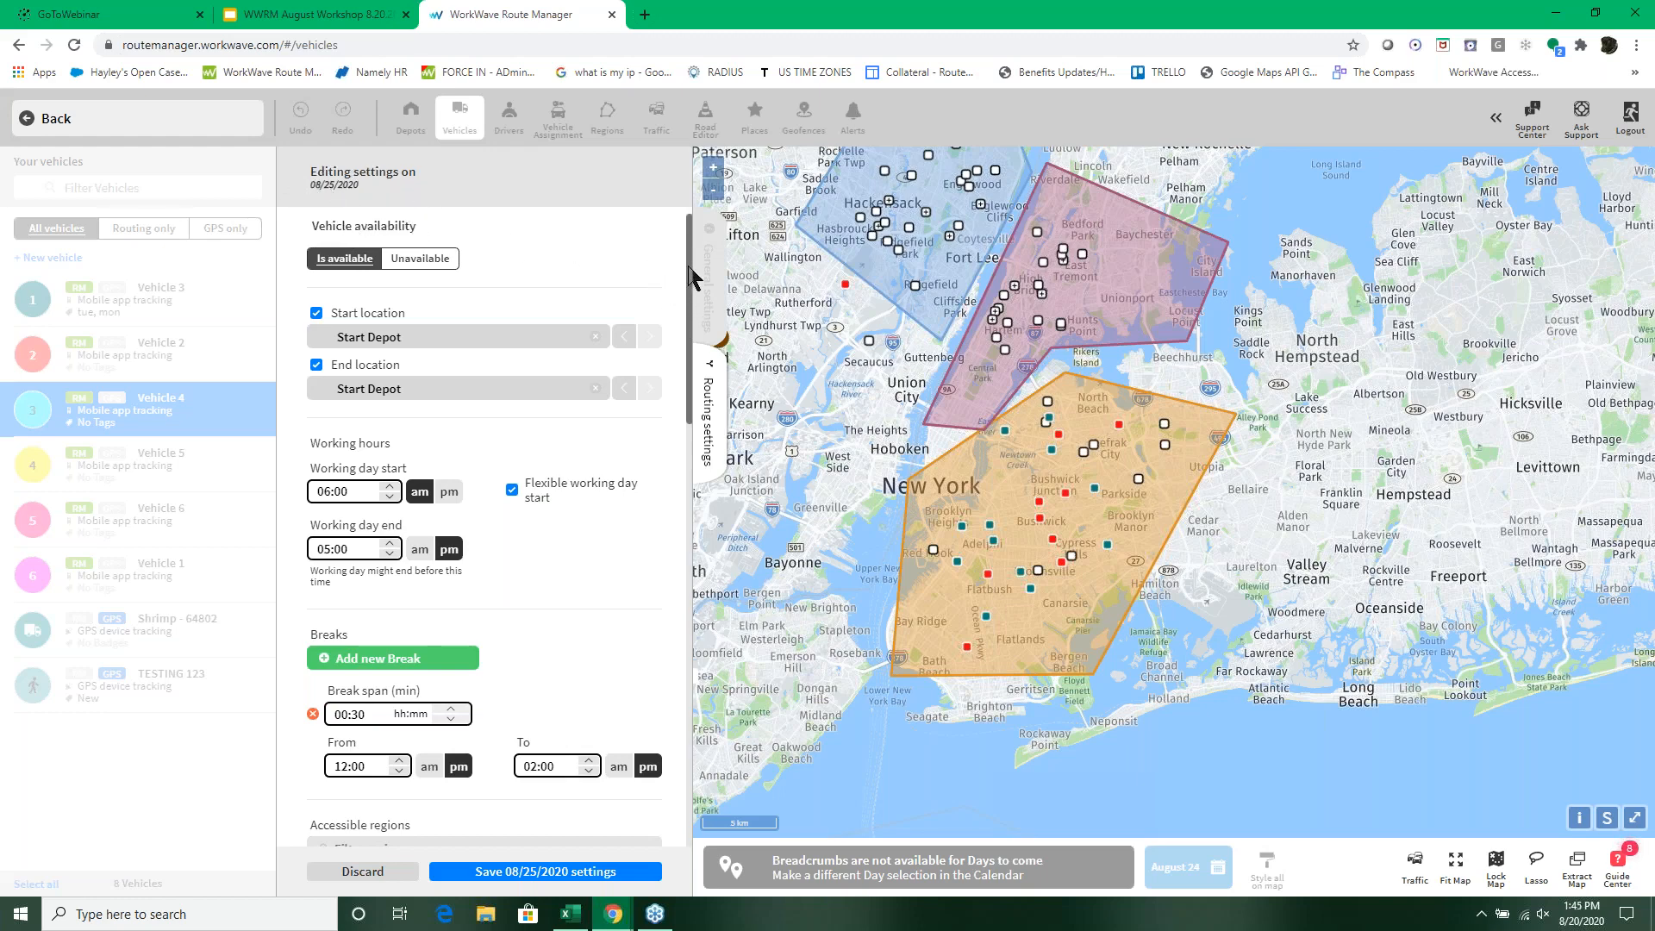
{"action": "left_click_drag", "start_coordinate": [690, 275], "coordinate": [688, 403]}
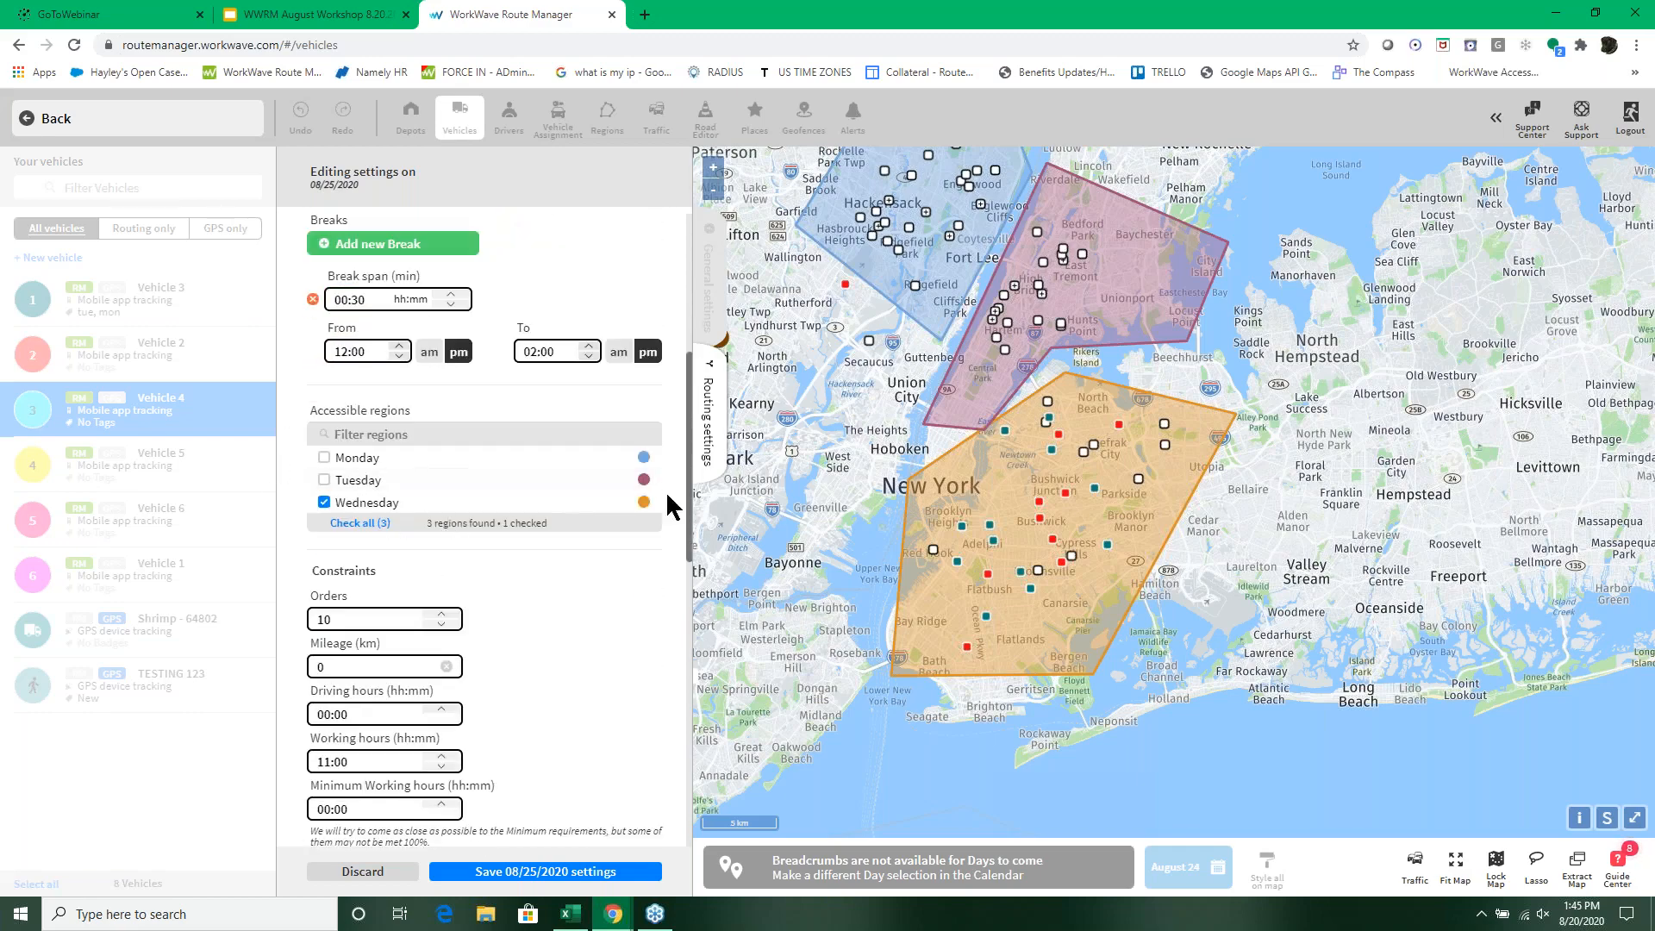
{"action": "left_click_drag", "start_coordinate": [691, 451], "coordinate": [688, 613]}
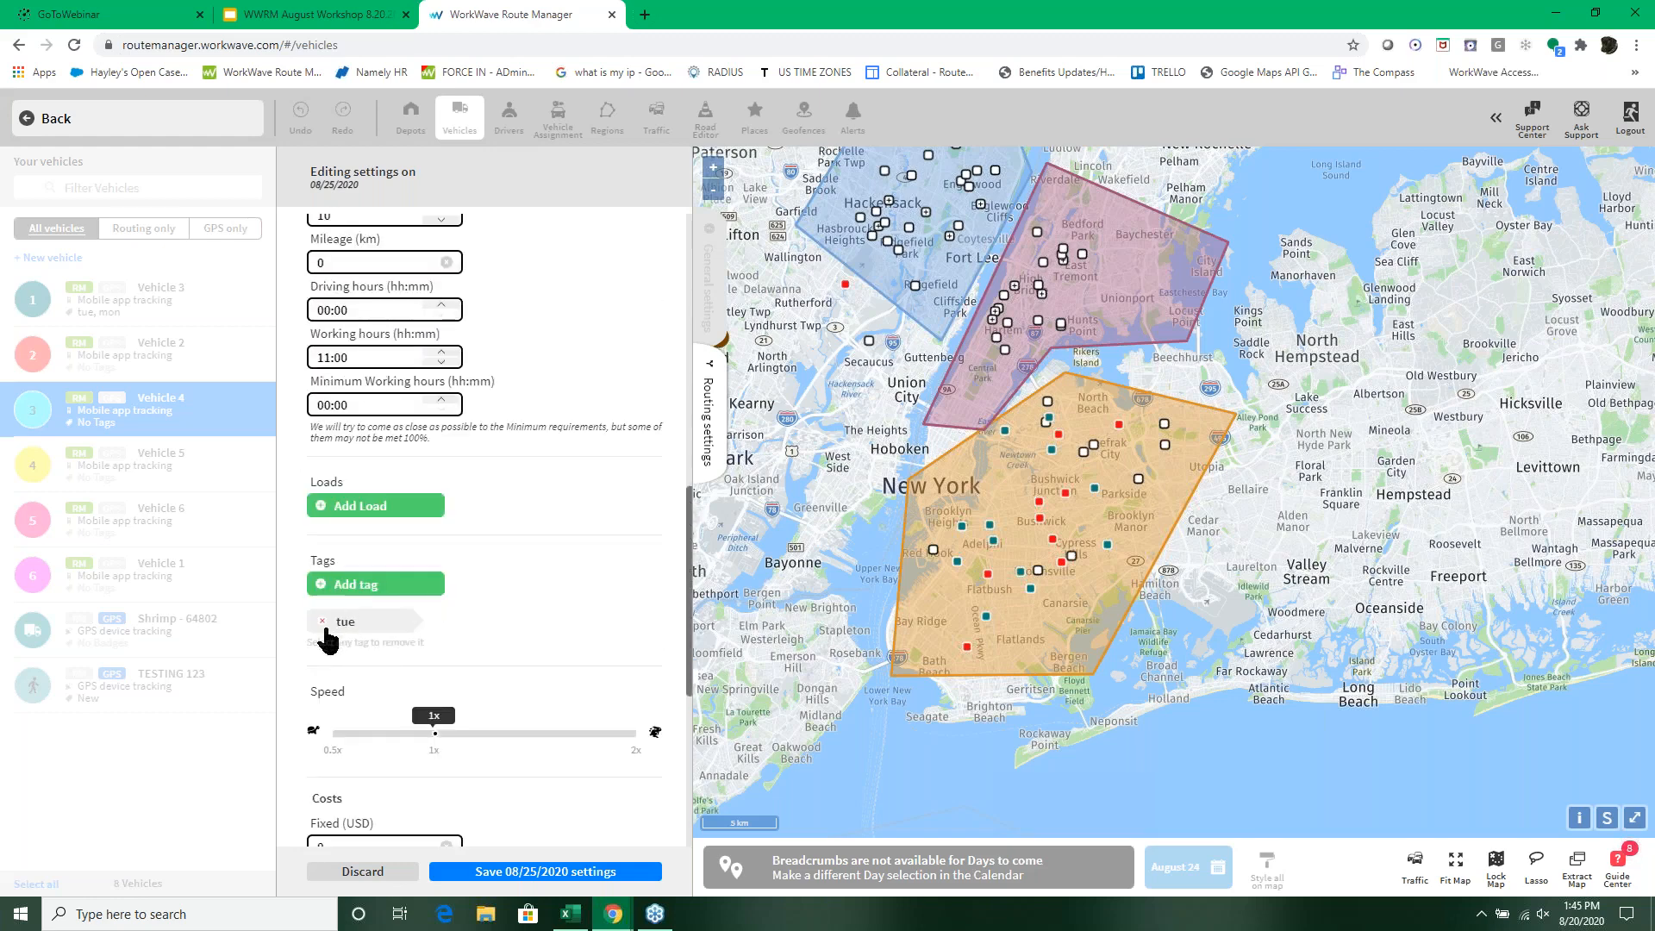
{"action": "left_click", "coordinate": [362, 587]}
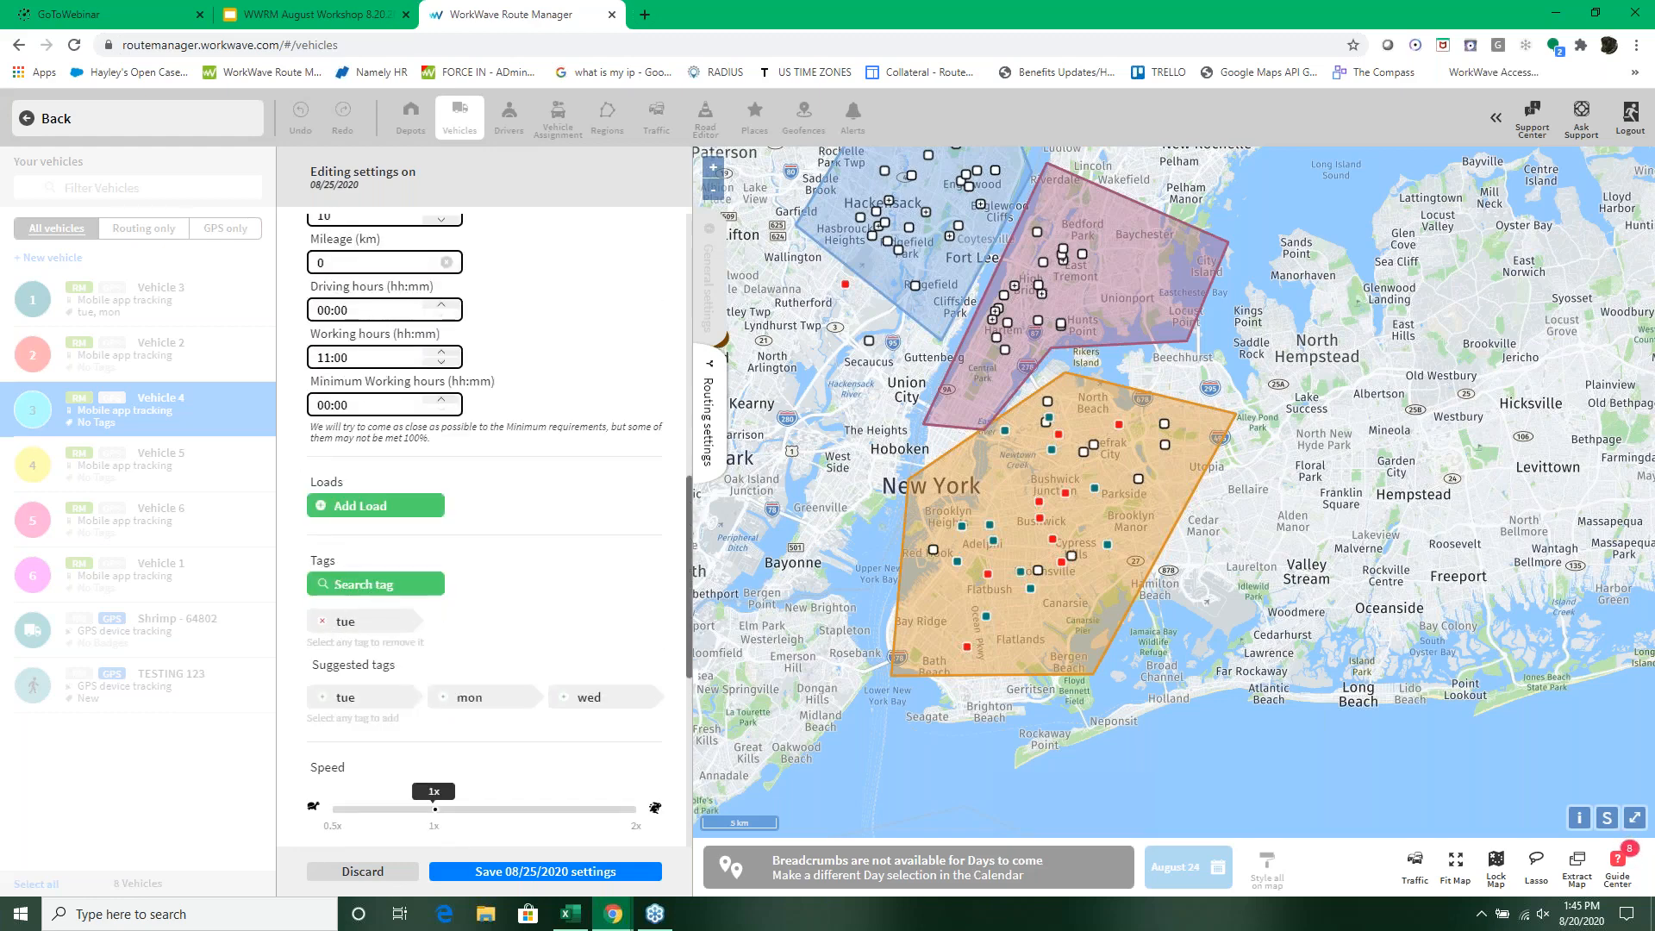
{"action": "left_click", "coordinate": [572, 700]}
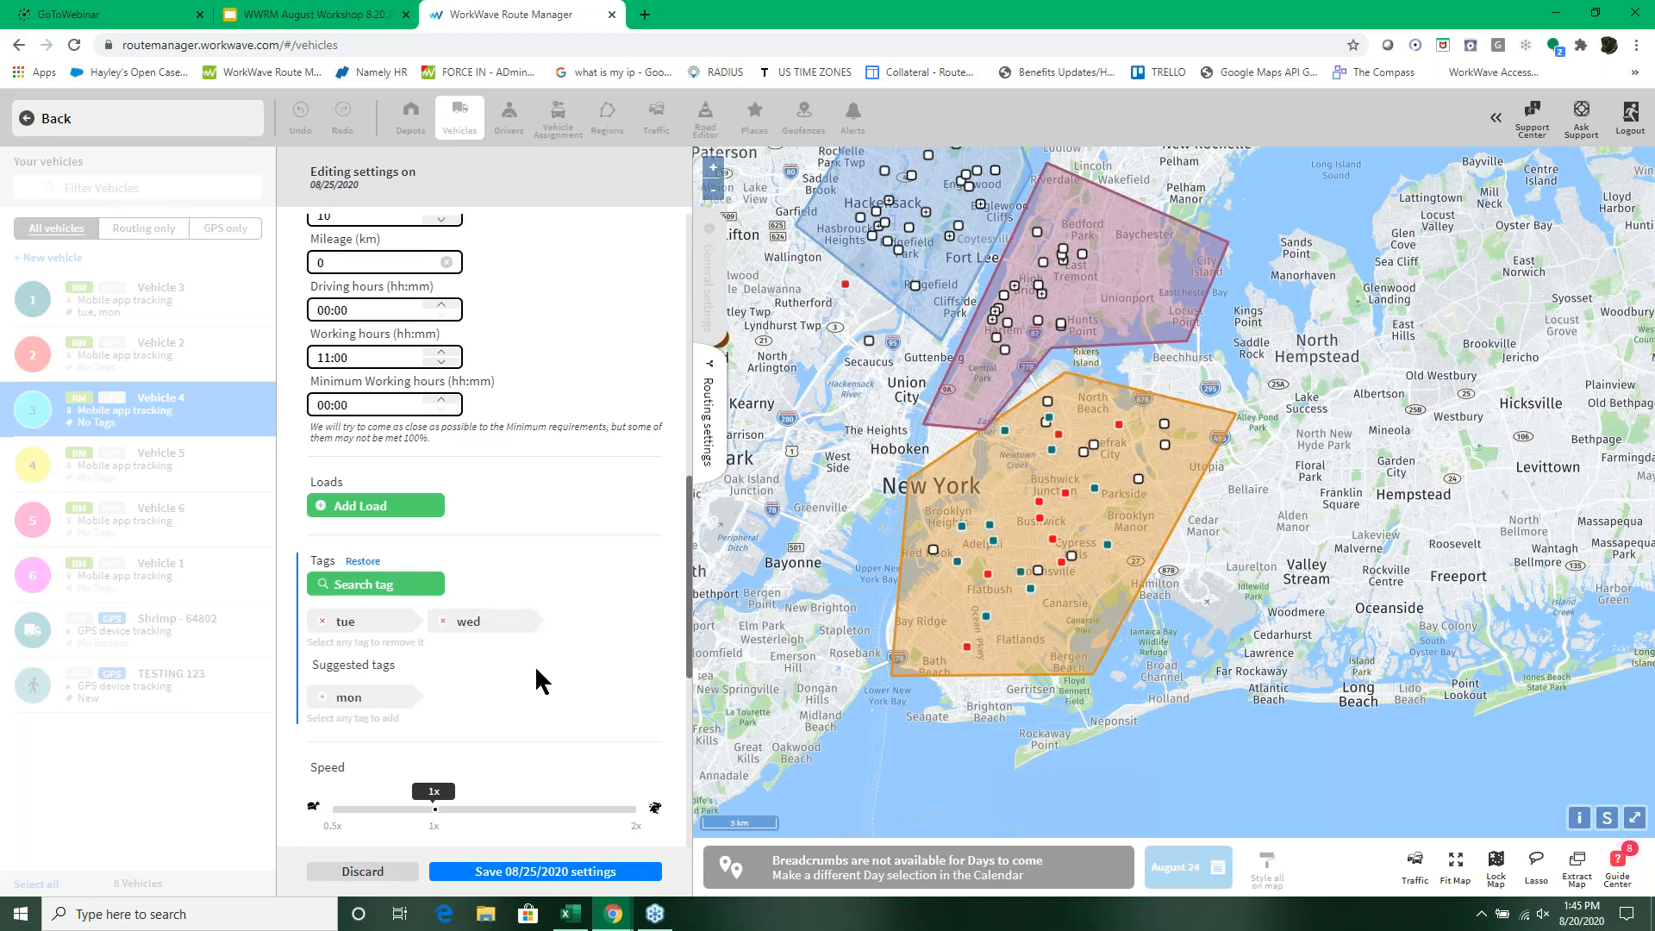
{"action": "left_click", "coordinate": [545, 846]}
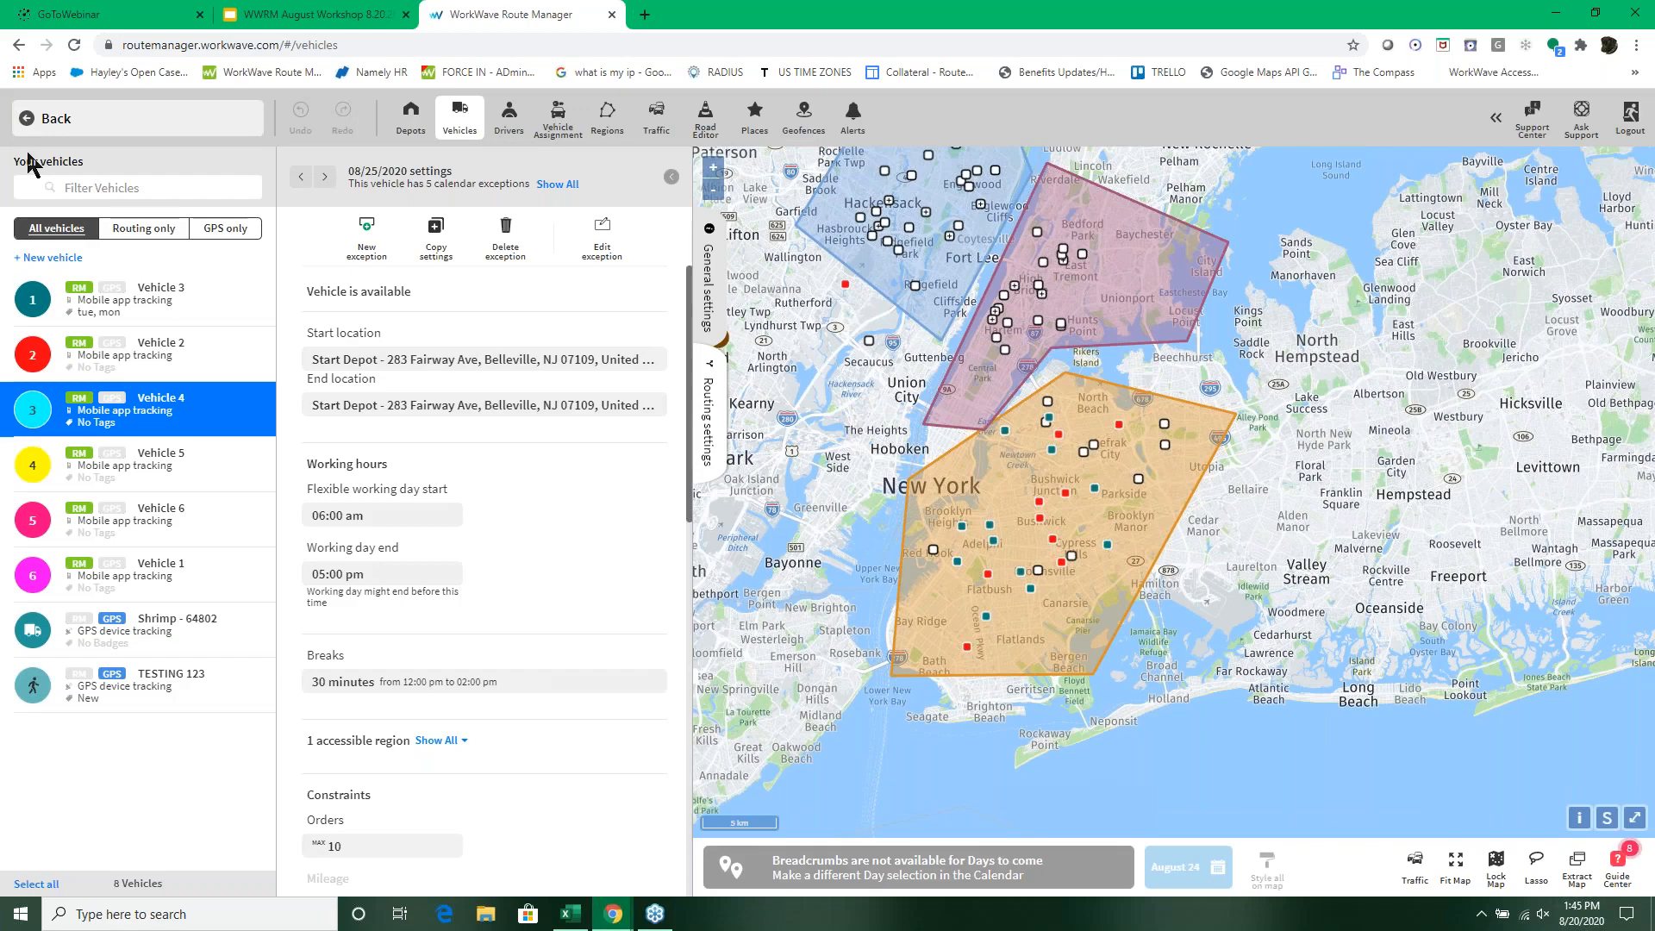
Step: Lock all routes except Vehicle 4's on 08/25/2020 in the schedule and try to build that route alone
{"action": "left_click", "coordinate": [47, 118]}
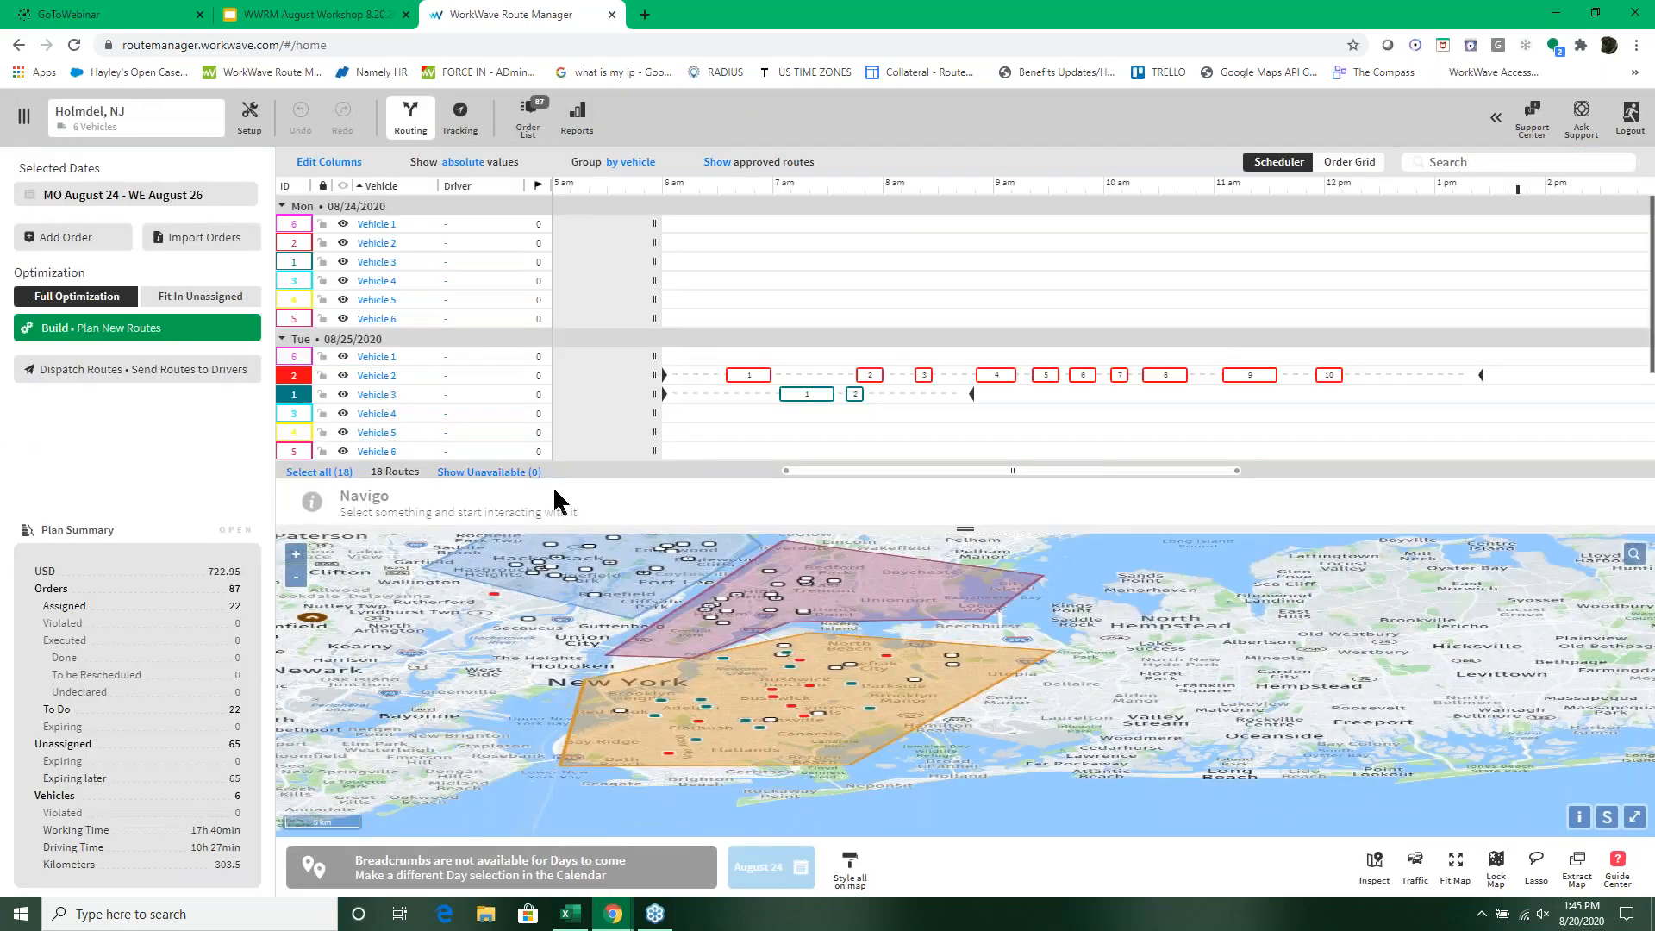
{"action": "mouse_move", "coordinate": [800, 398]}
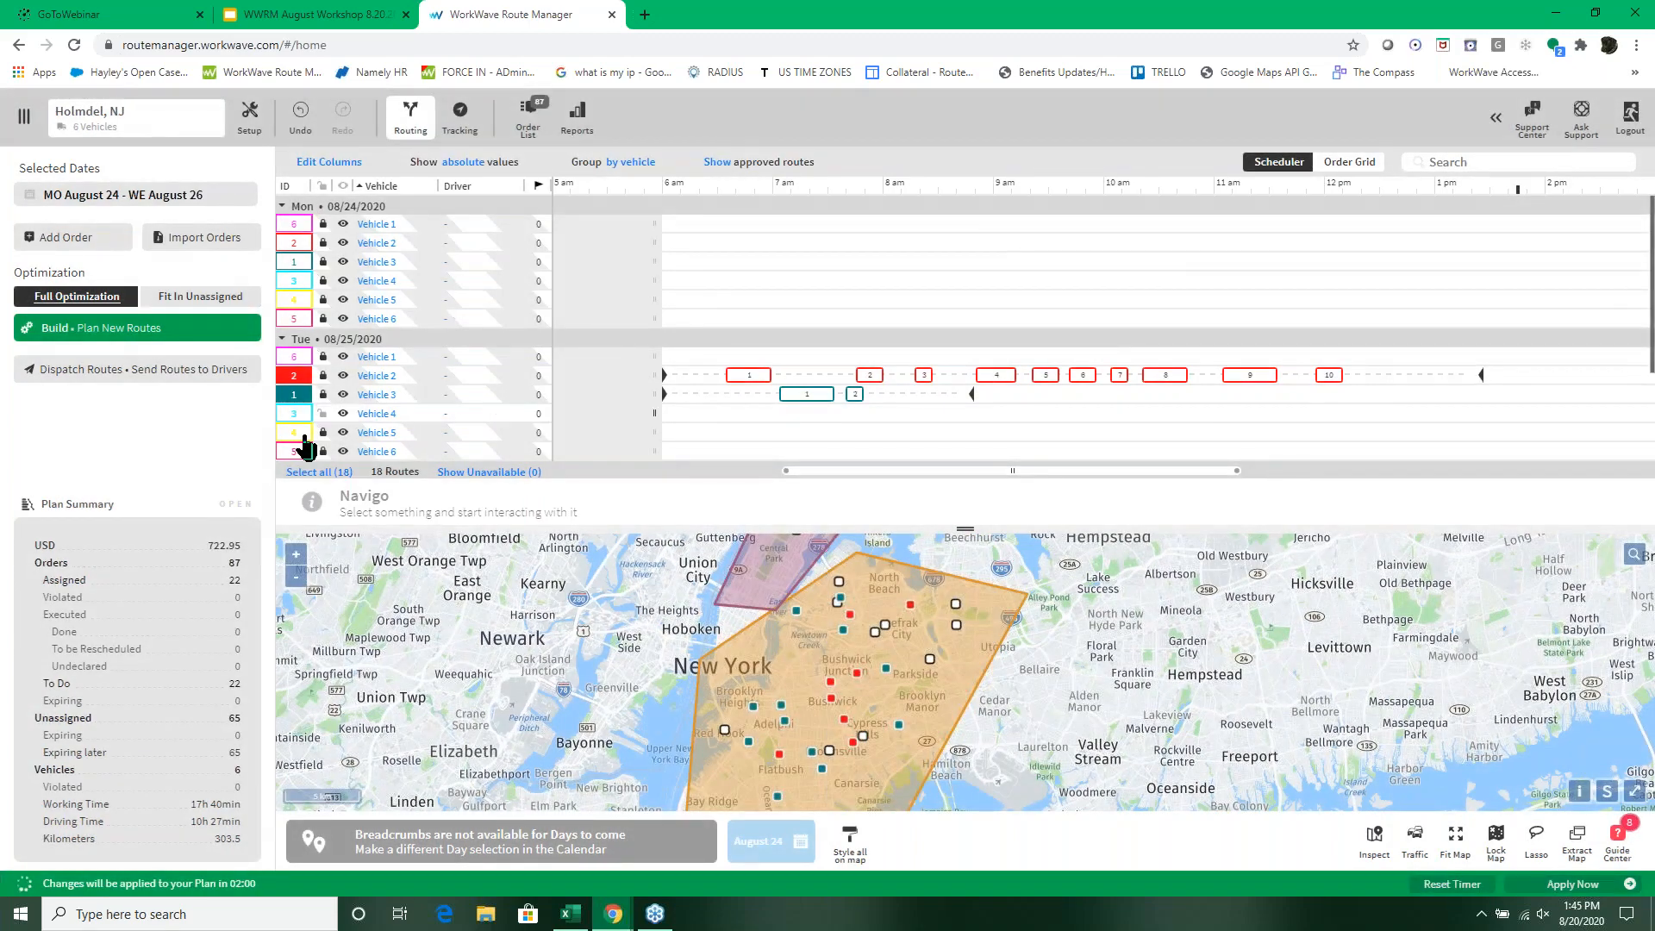
{"action": "left_click", "coordinate": [291, 415]}
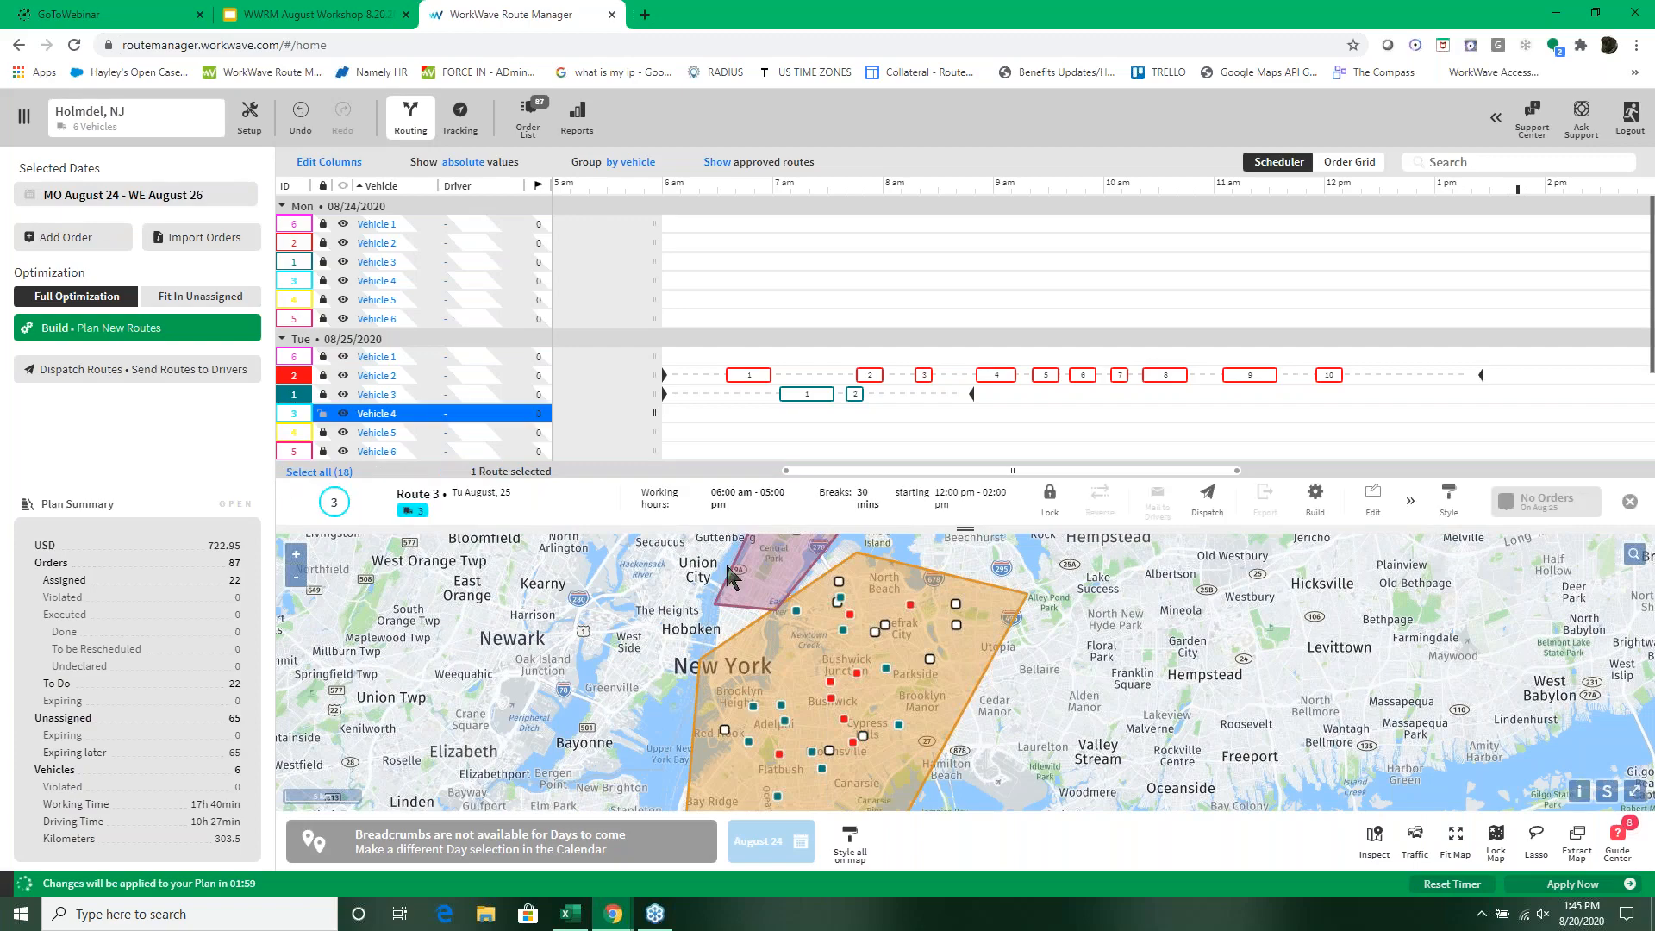
{"action": "left_click", "coordinate": [1315, 500]}
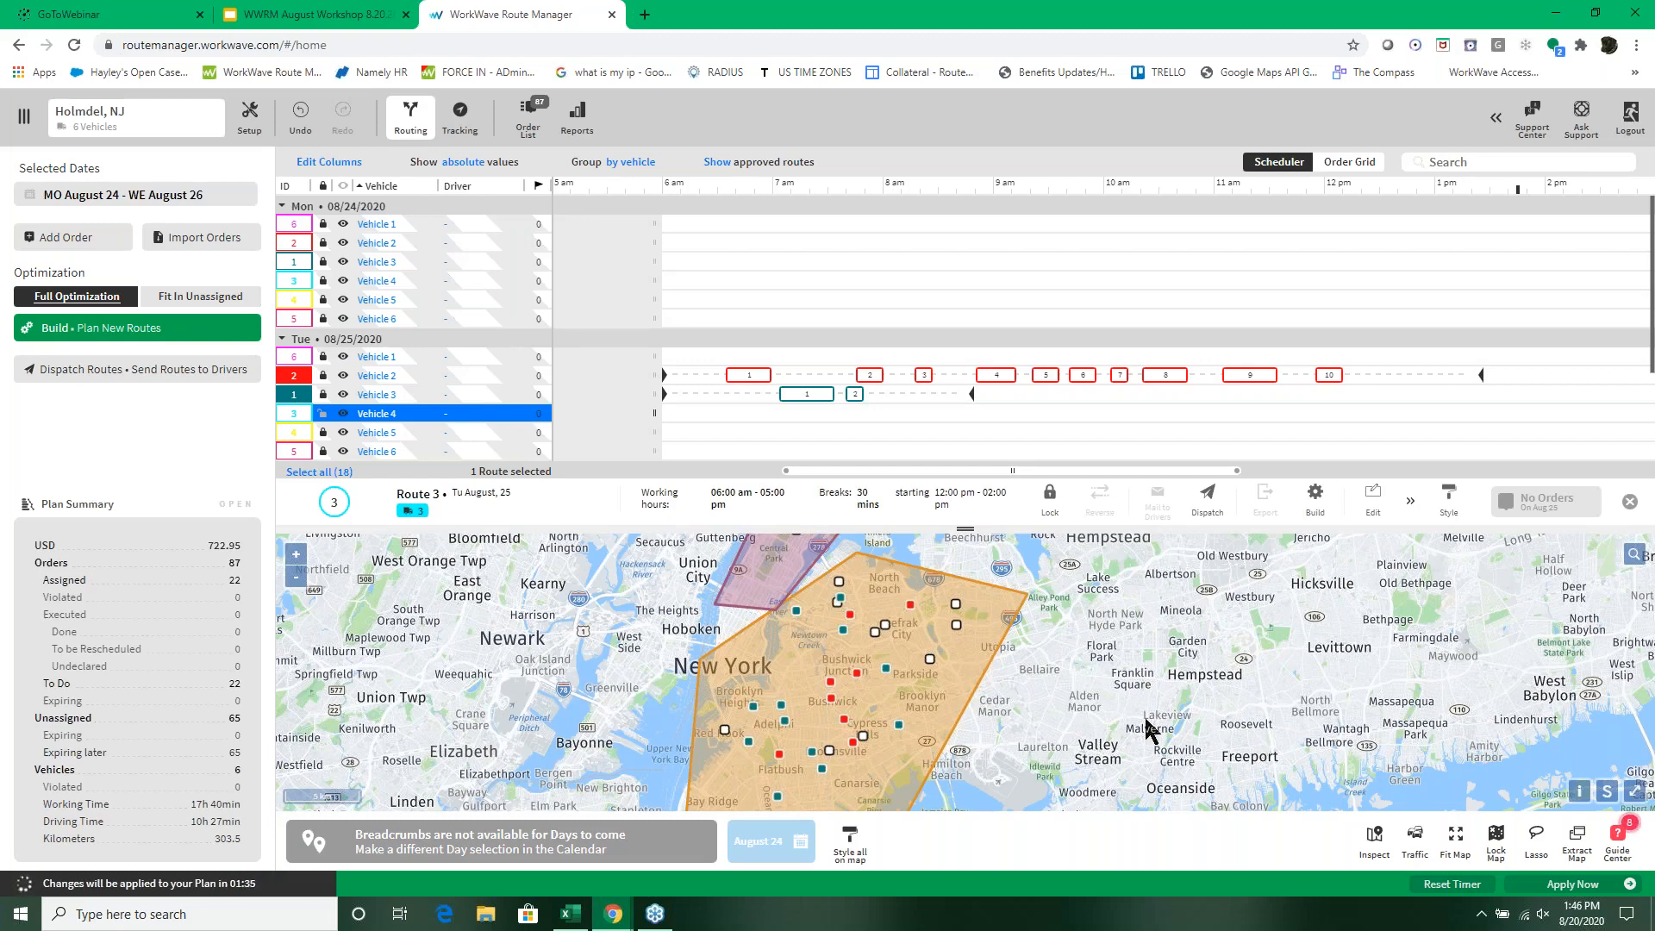
Step: Examine Vehicle 4's 08/25/2020 settings, checking the accessible regions, constraints and tags
{"action": "double_click", "coordinate": [371, 419]}
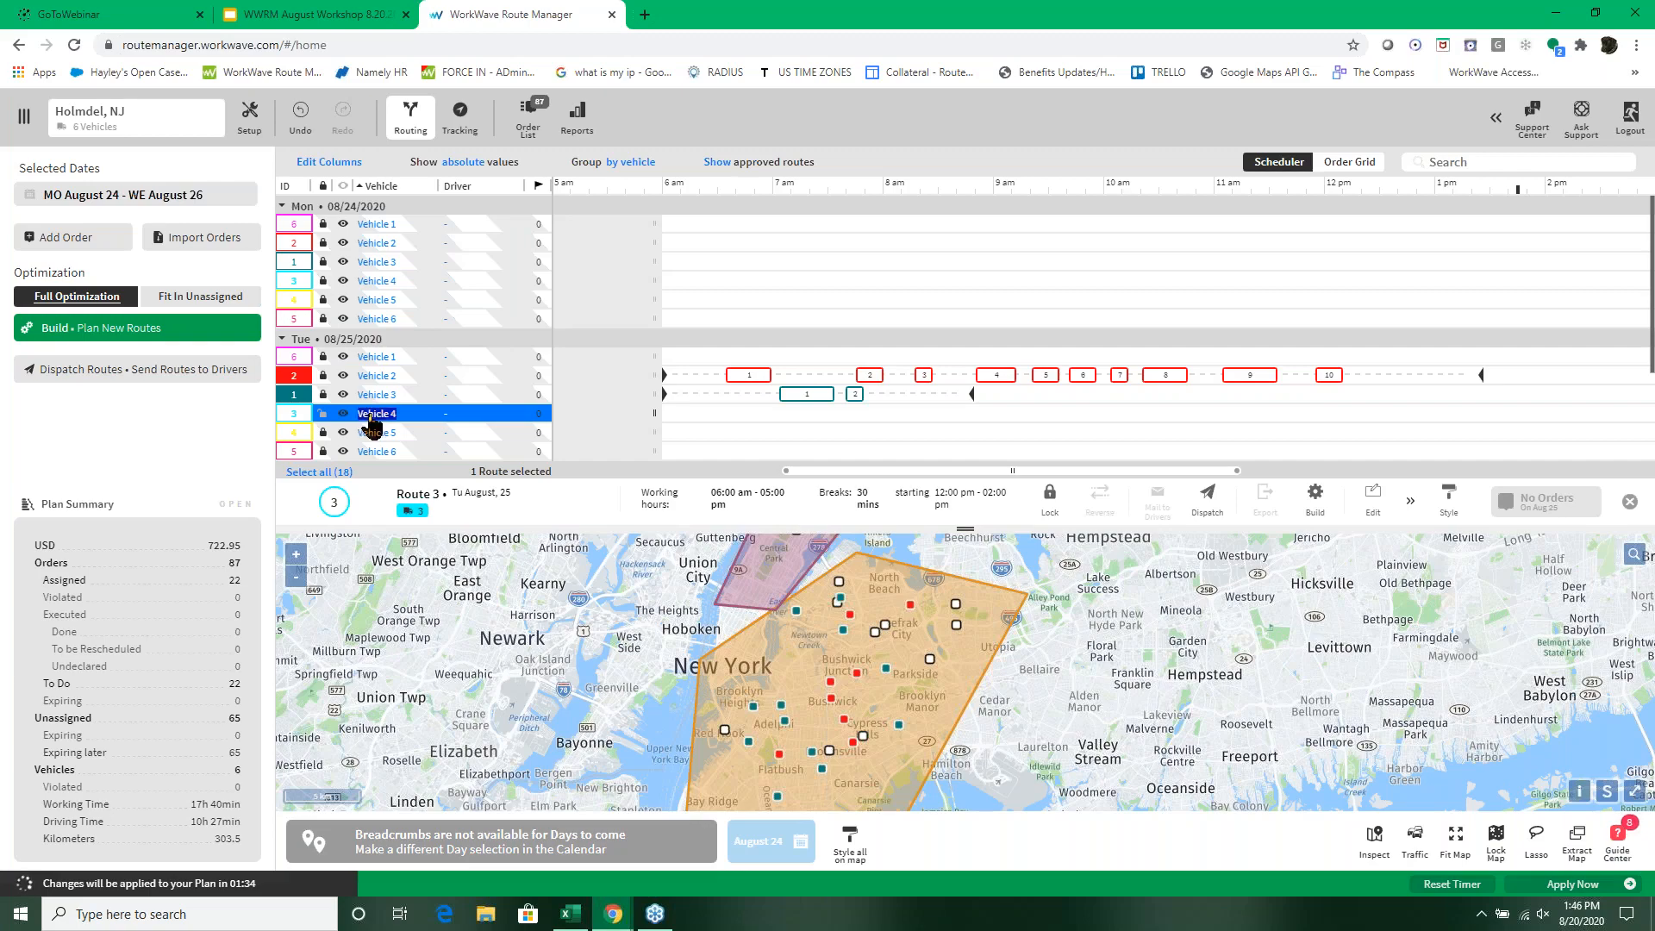
{"action": "left_click", "coordinate": [370, 419]}
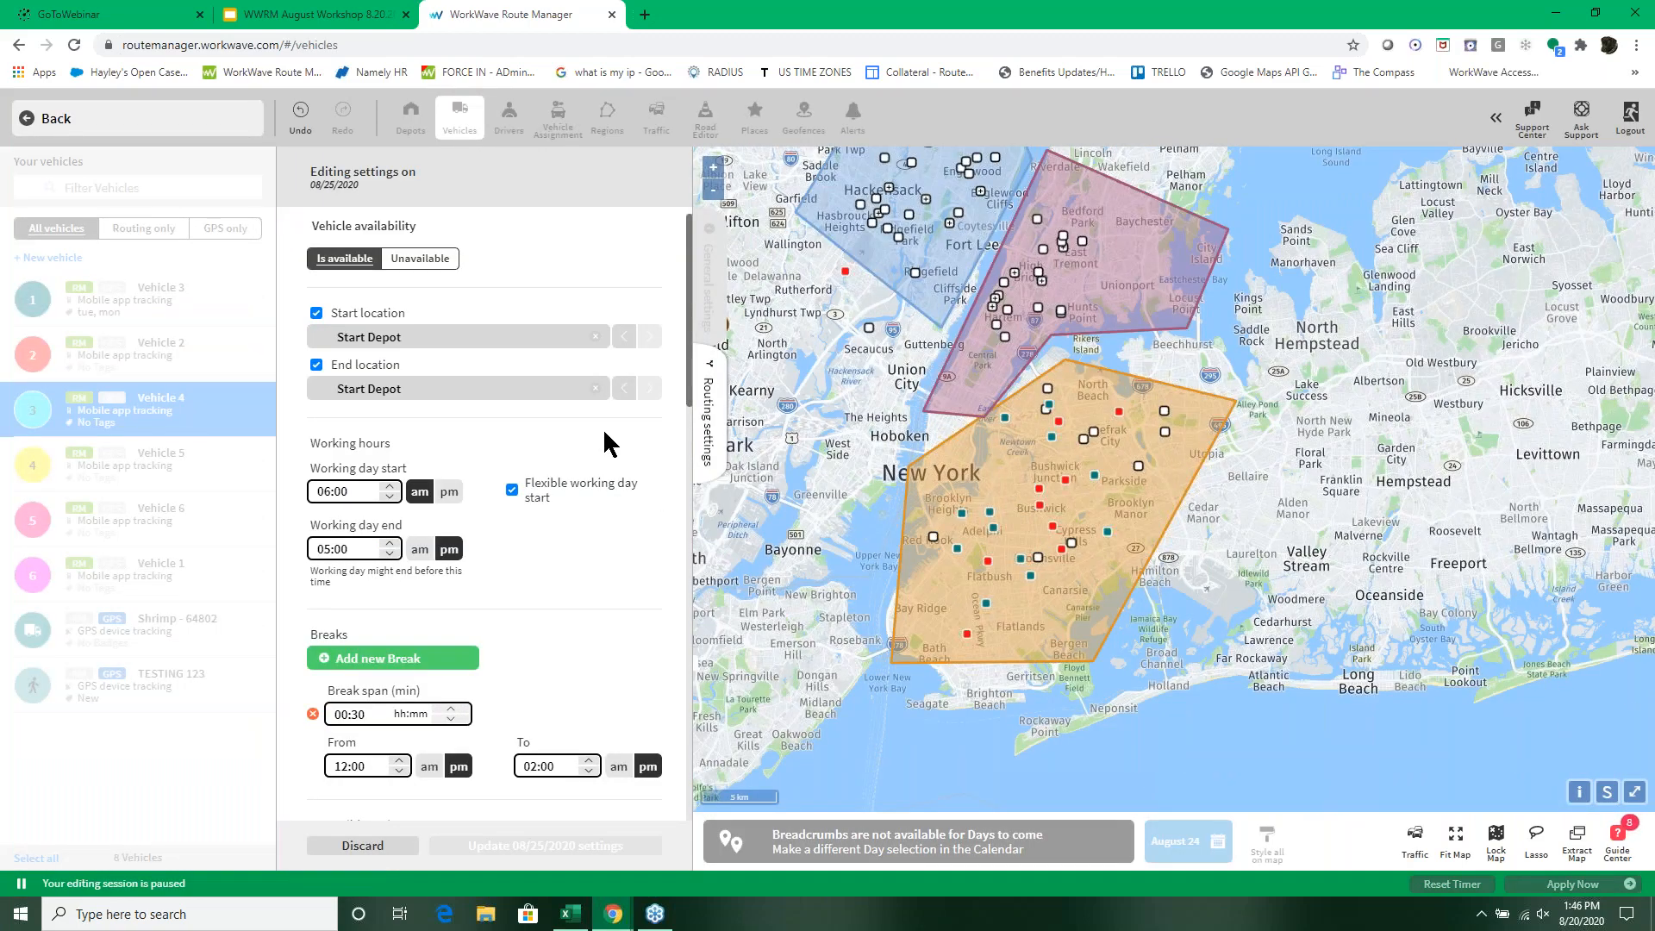
{"action": "scroll", "coordinate": [606, 443], "scroll_direction": "down", "scroll_amount": 4}
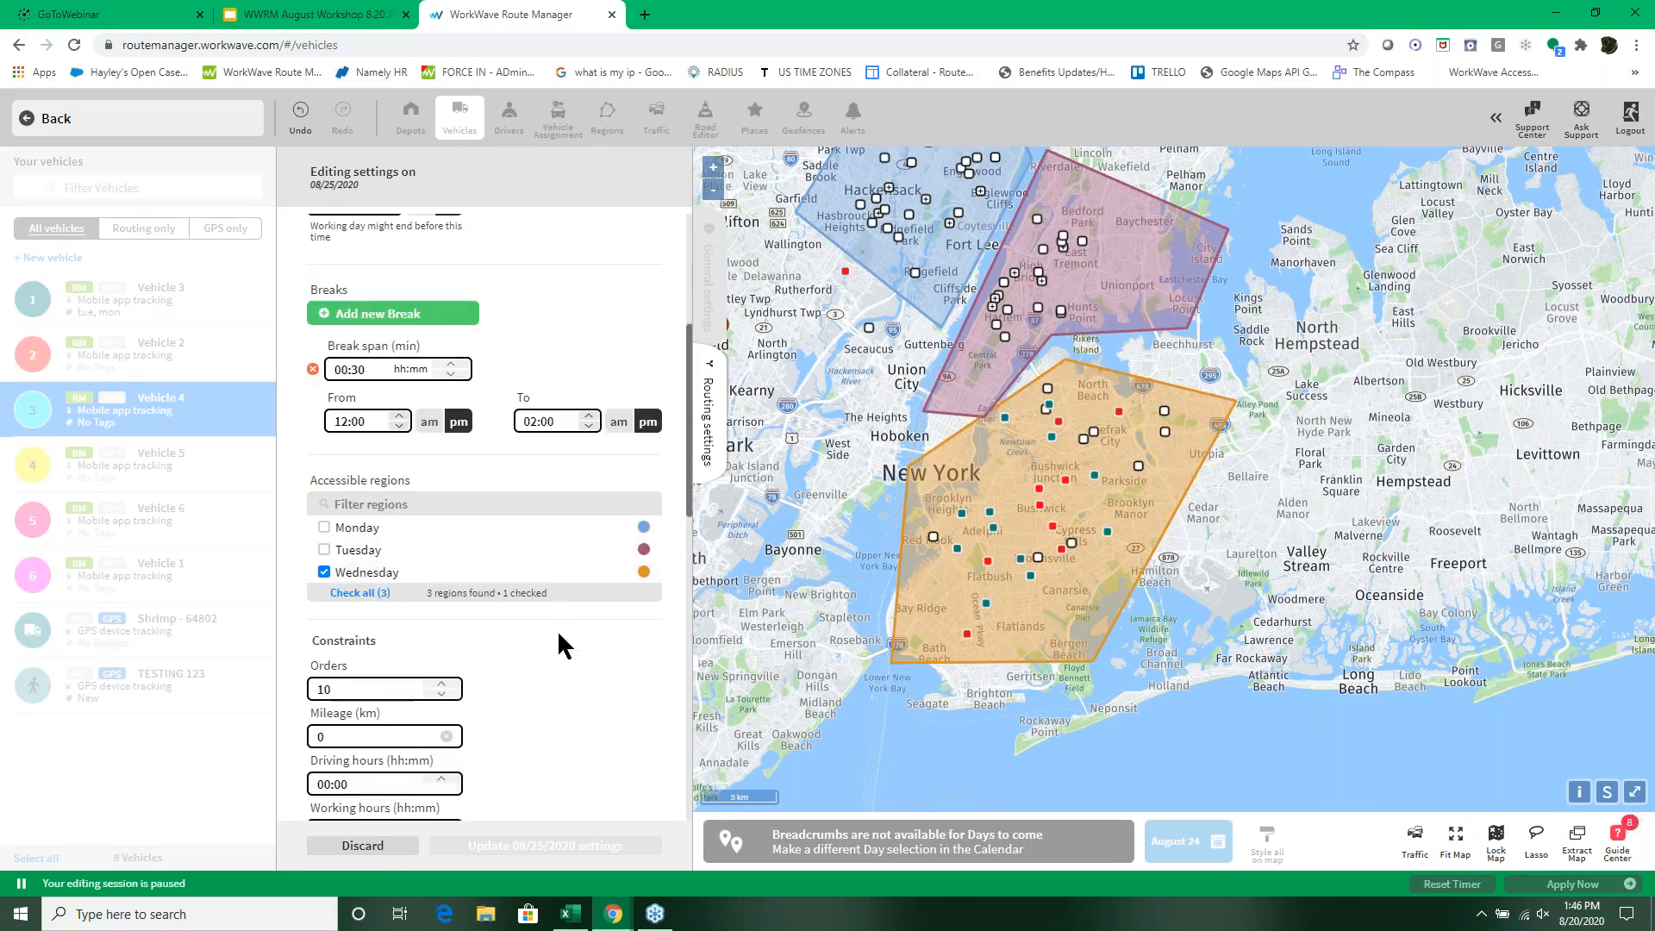
{"action": "scroll", "coordinate": [558, 638], "scroll_direction": "down", "scroll_amount": 1}
{"action": "scroll", "coordinate": [559, 635], "scroll_direction": "down", "scroll_amount": 1}
{"action": "scroll", "coordinate": [598, 508], "scroll_direction": "down", "scroll_amount": 2}
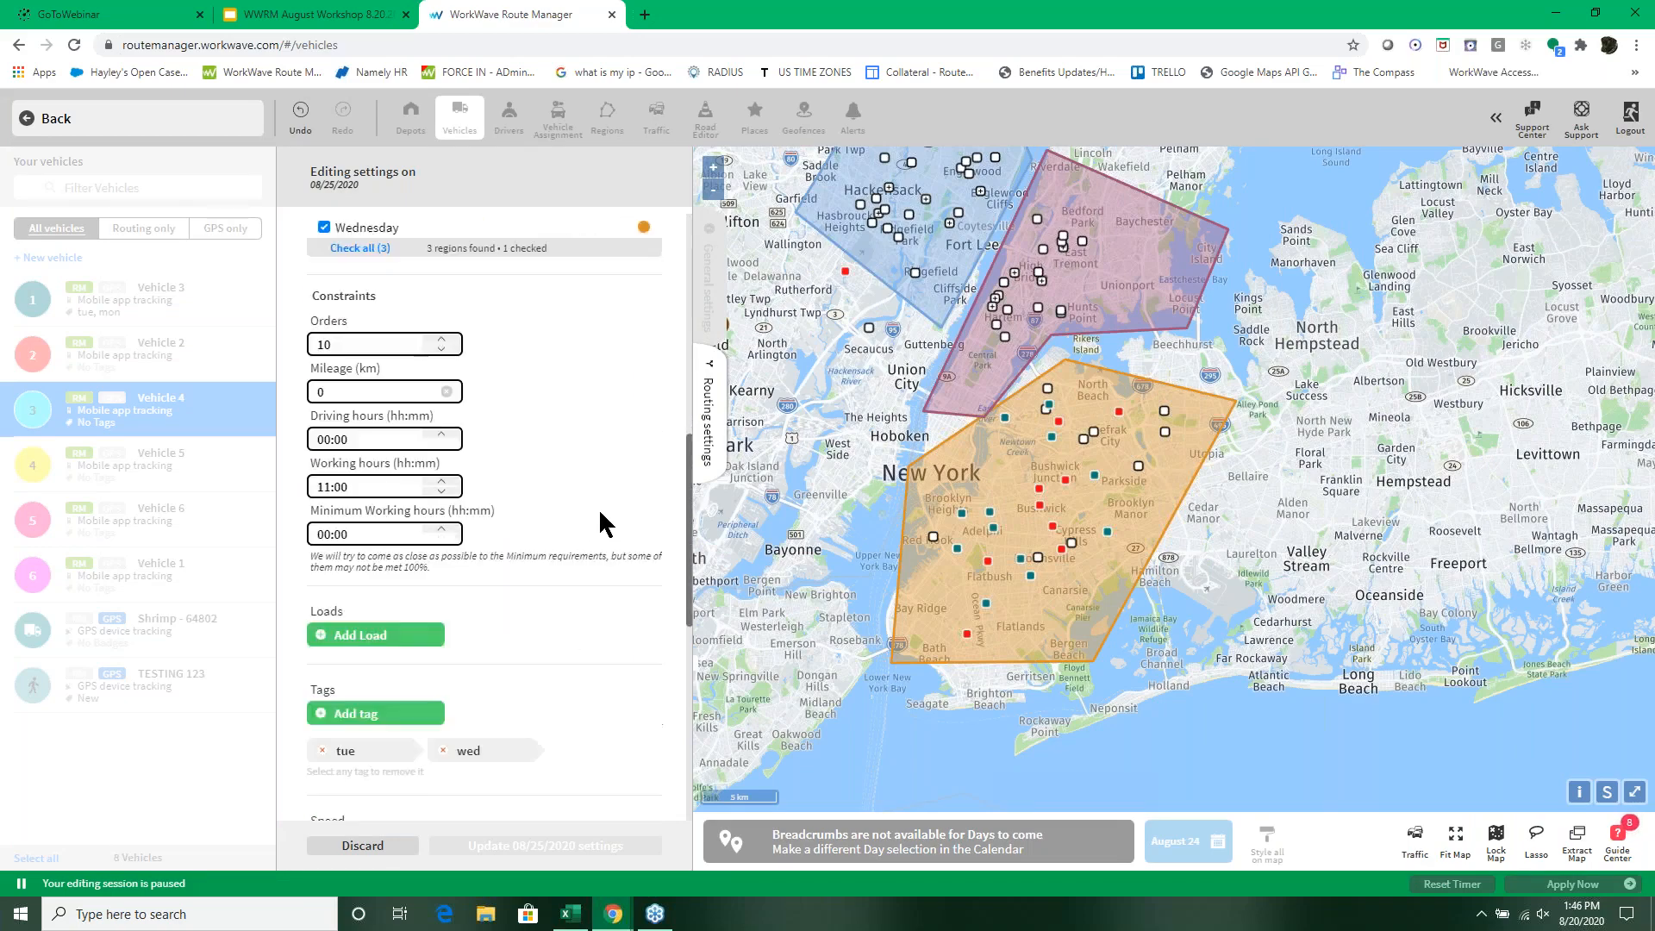
{"action": "scroll", "coordinate": [599, 509], "scroll_direction": "down", "scroll_amount": 2}
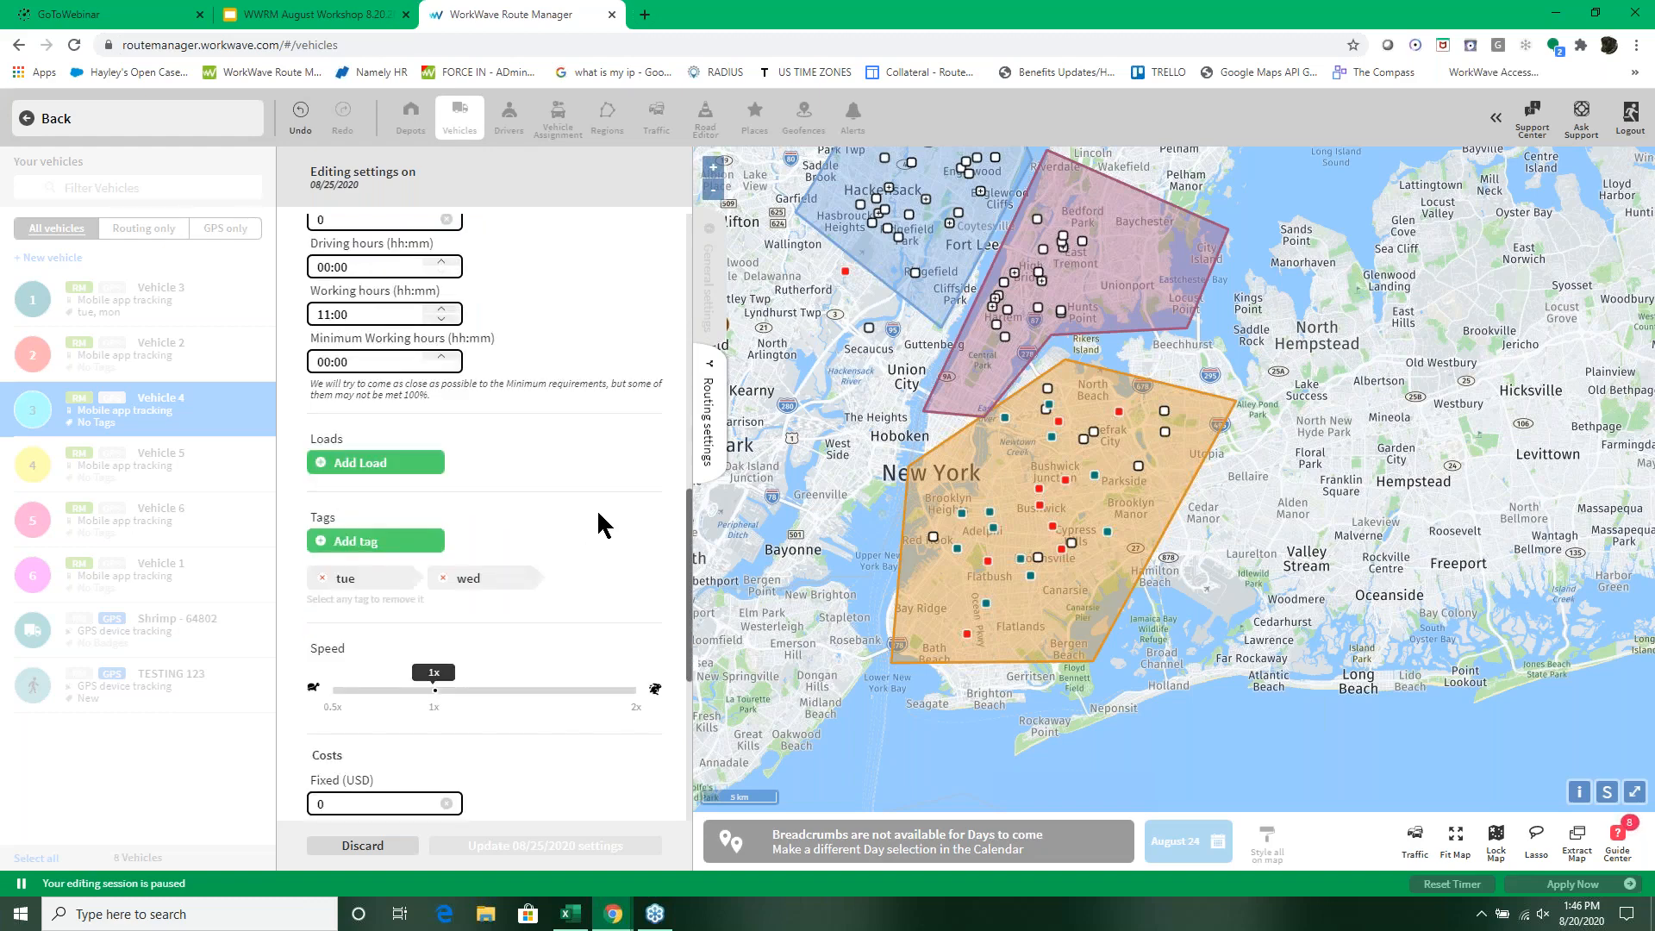
{"action": "scroll", "coordinate": [601, 524], "scroll_direction": "down", "scroll_amount": 3}
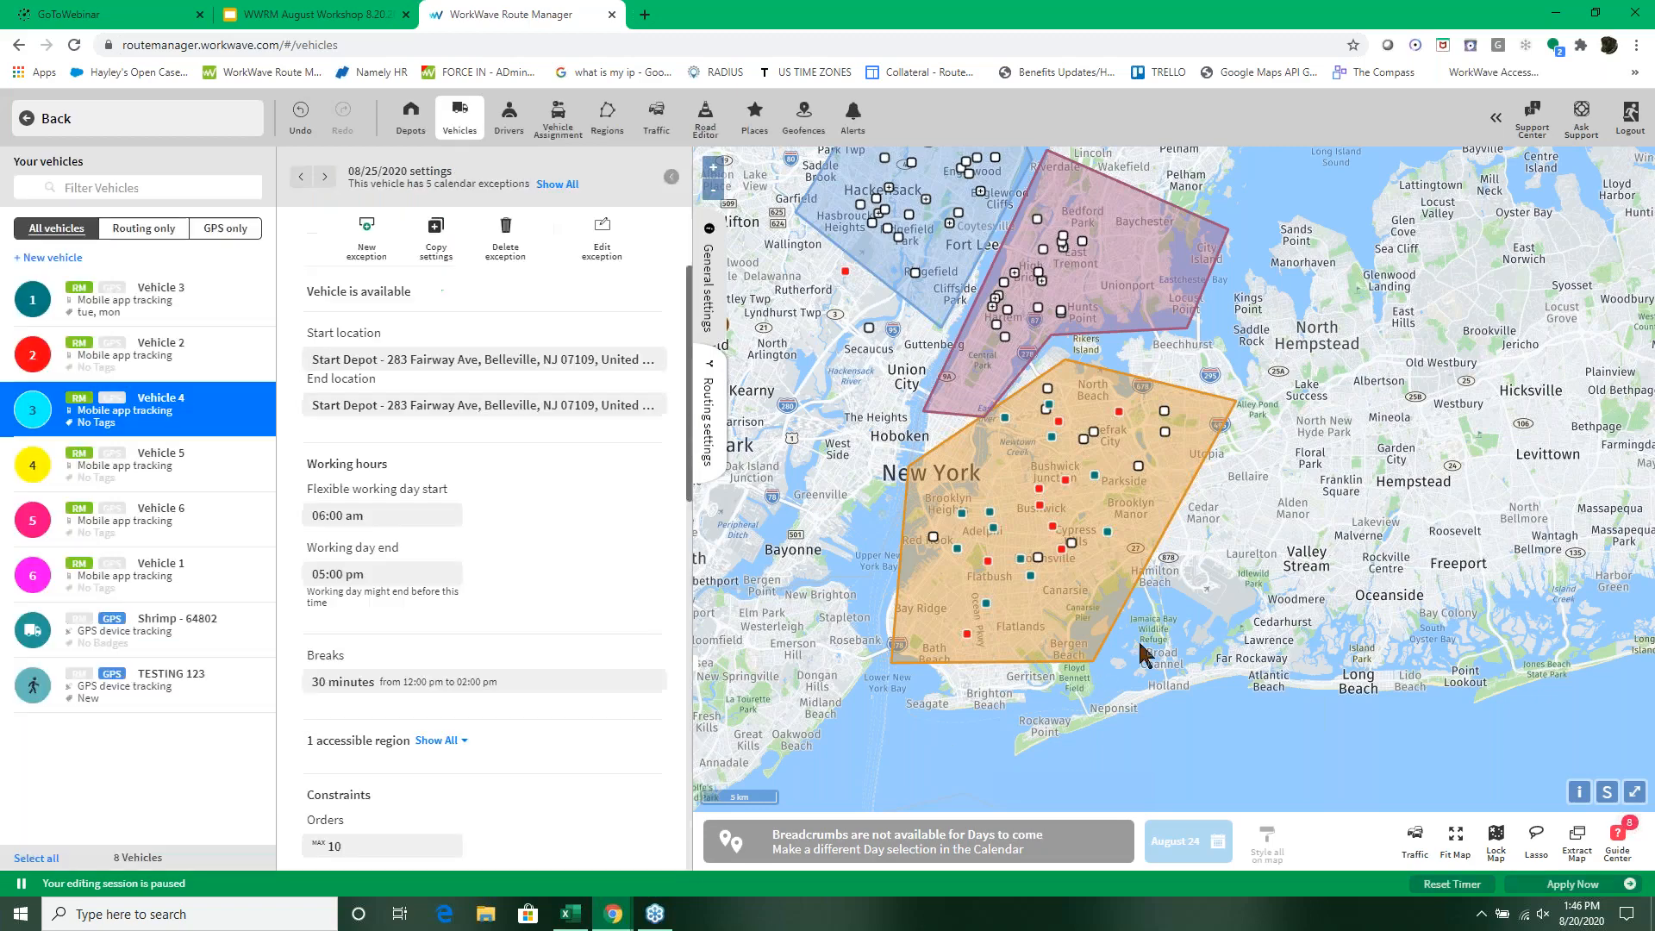
Step: Apply the pending plan changes immediately and display the column options in the routing schedule
{"action": "left_click", "coordinate": [1554, 883]}
{"action": "left_click", "coordinate": [26, 121]}
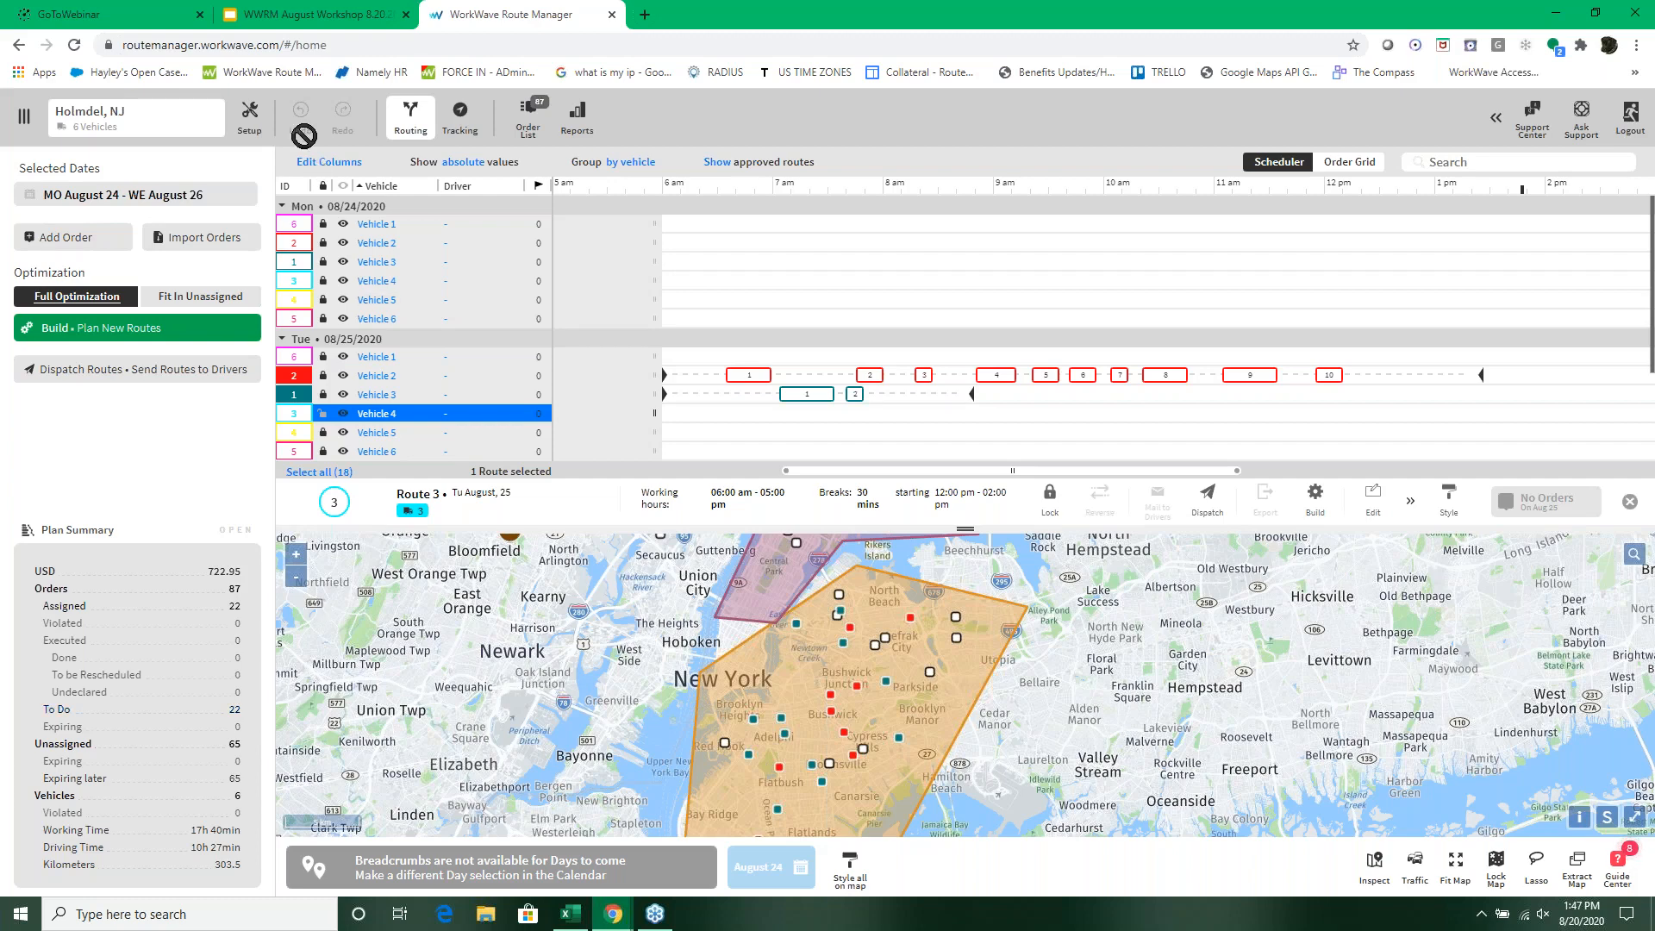
{"action": "left_click", "coordinate": [315, 164]}
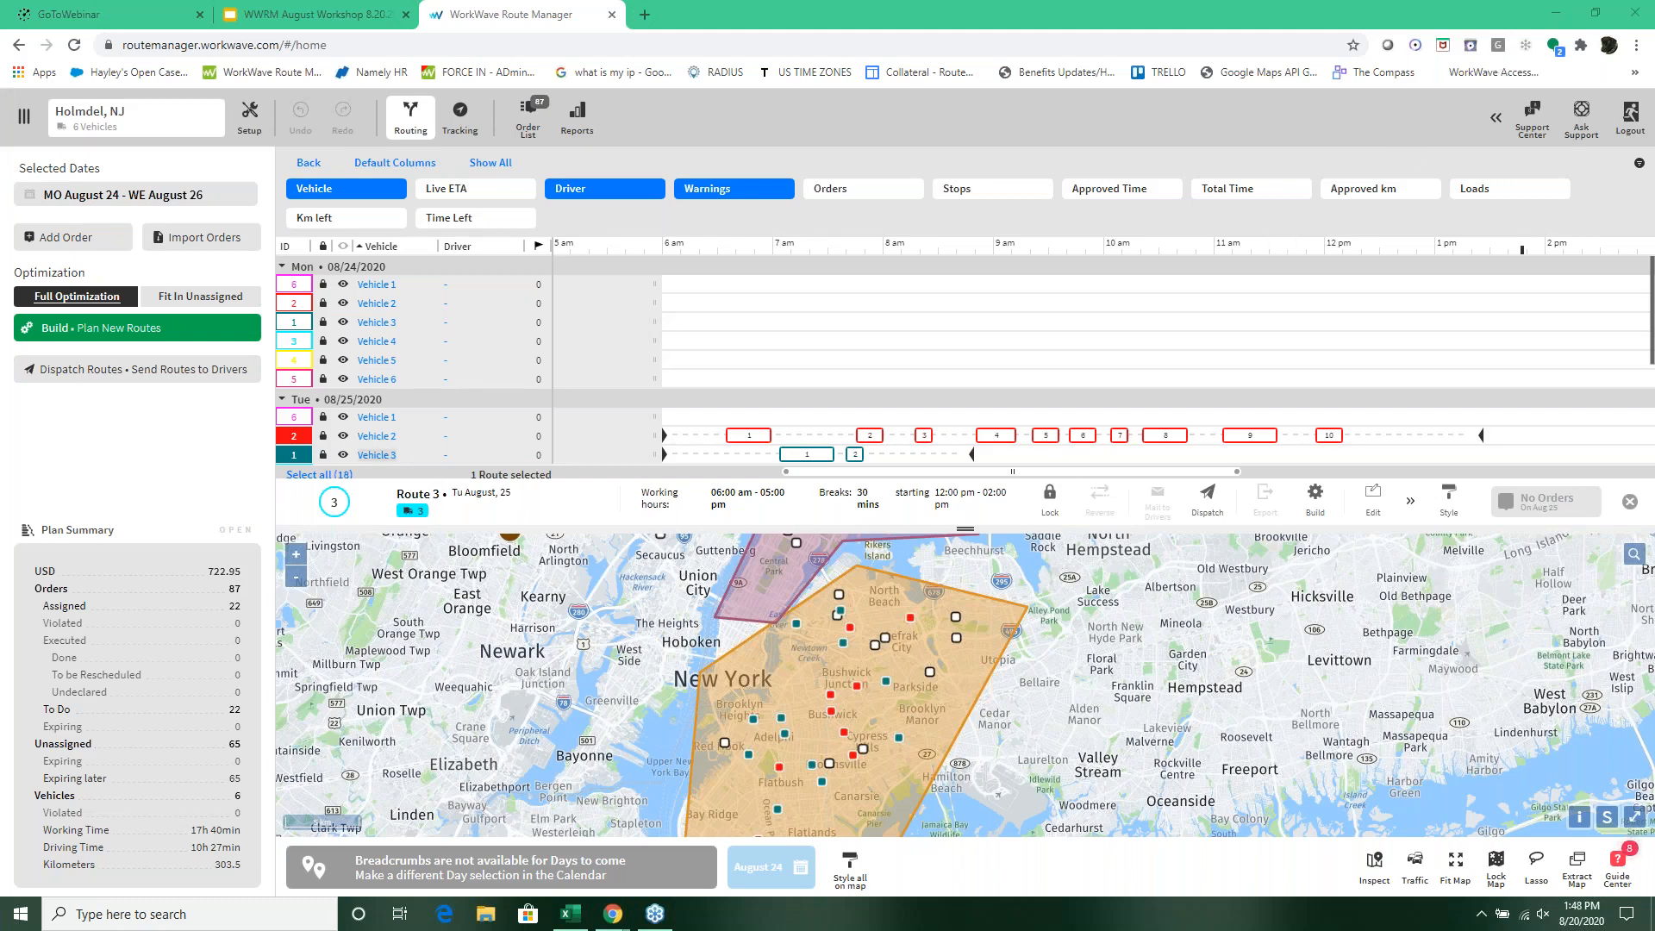
Step: Dispatch the Tuesday 08/25/2020 and Wednesday 08/26/2020 routes and apply the changes to the plan immediately
{"action": "left_click", "coordinate": [122, 377]}
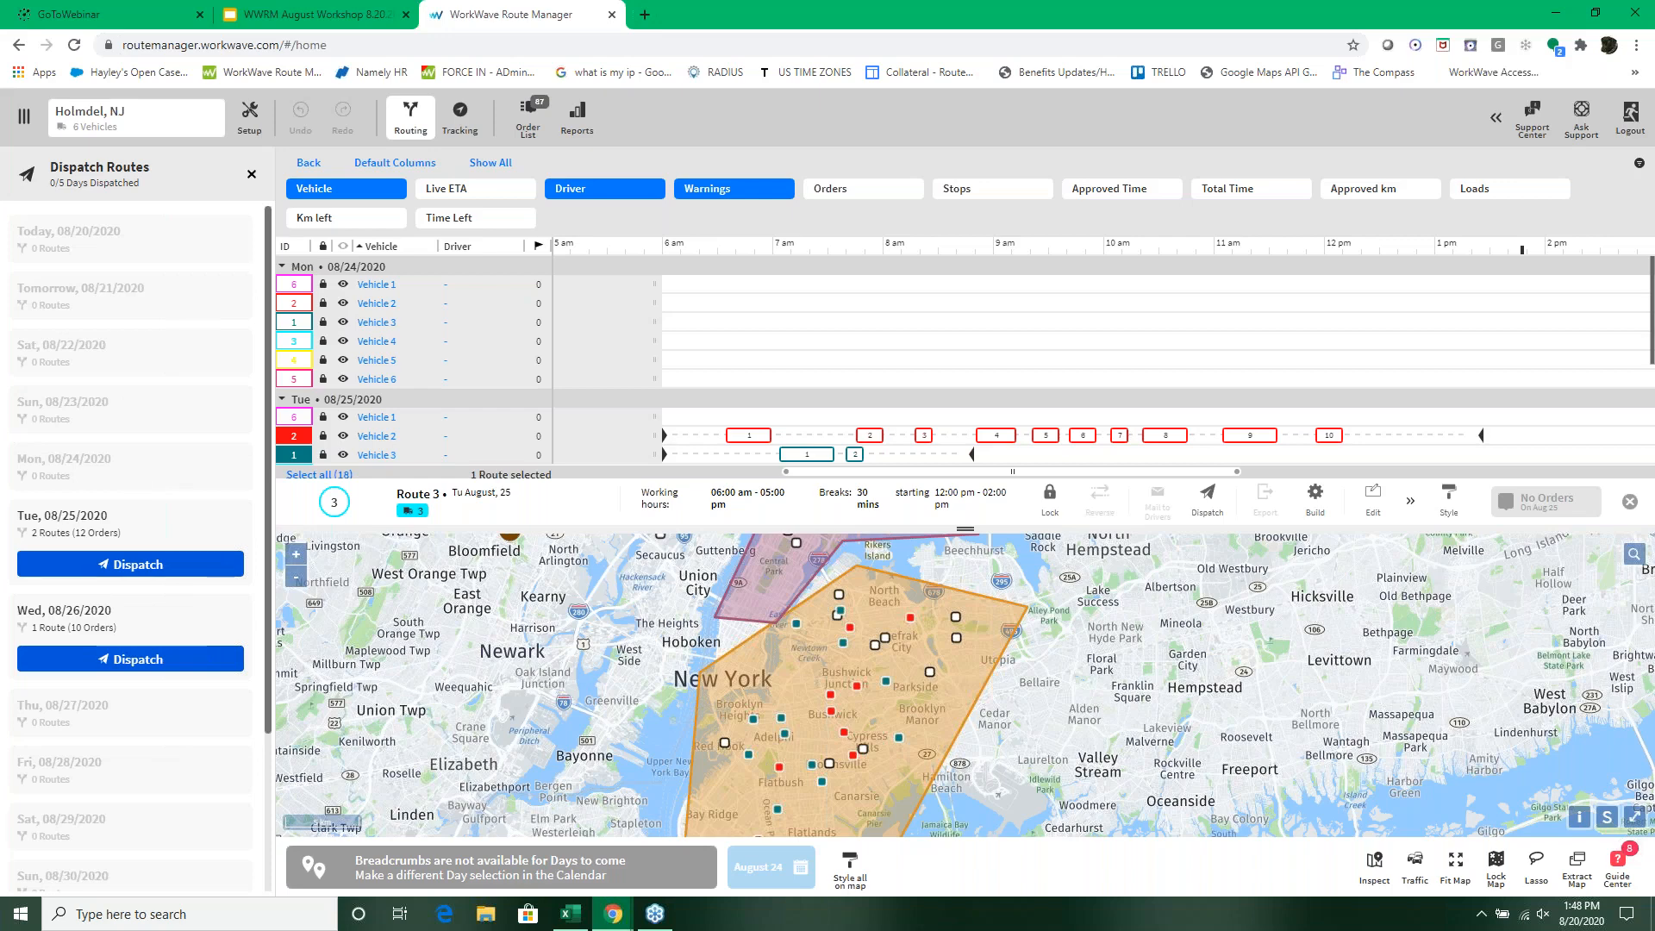
{"action": "left_click", "coordinate": [140, 565]}
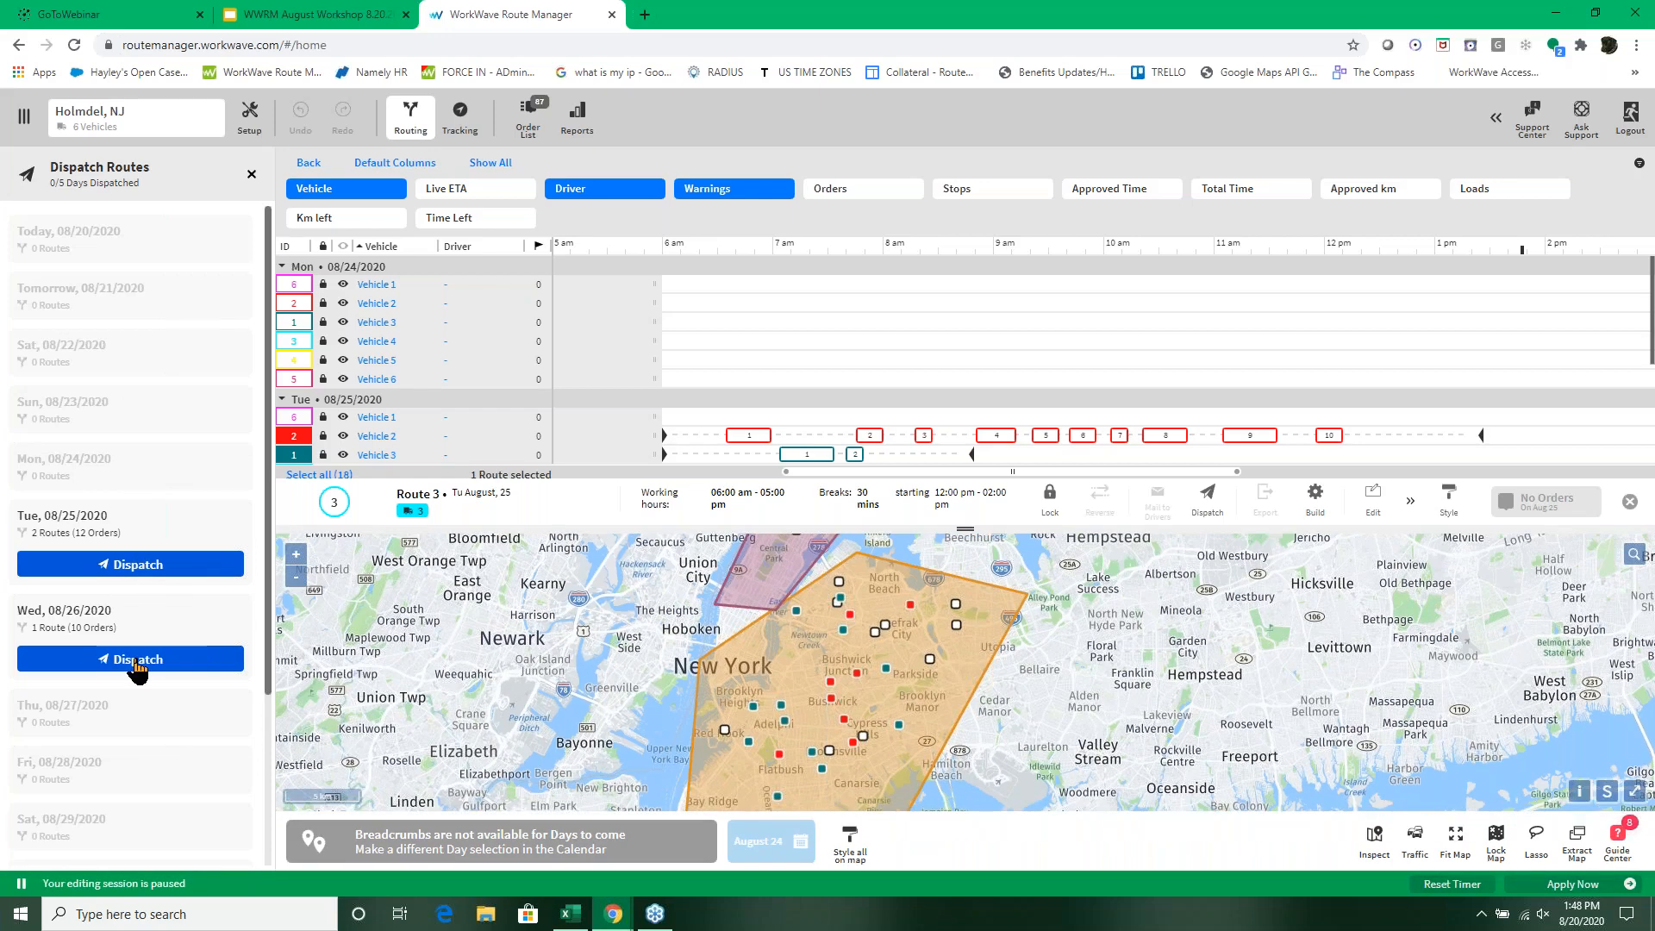
{"action": "left_click", "coordinate": [138, 660]}
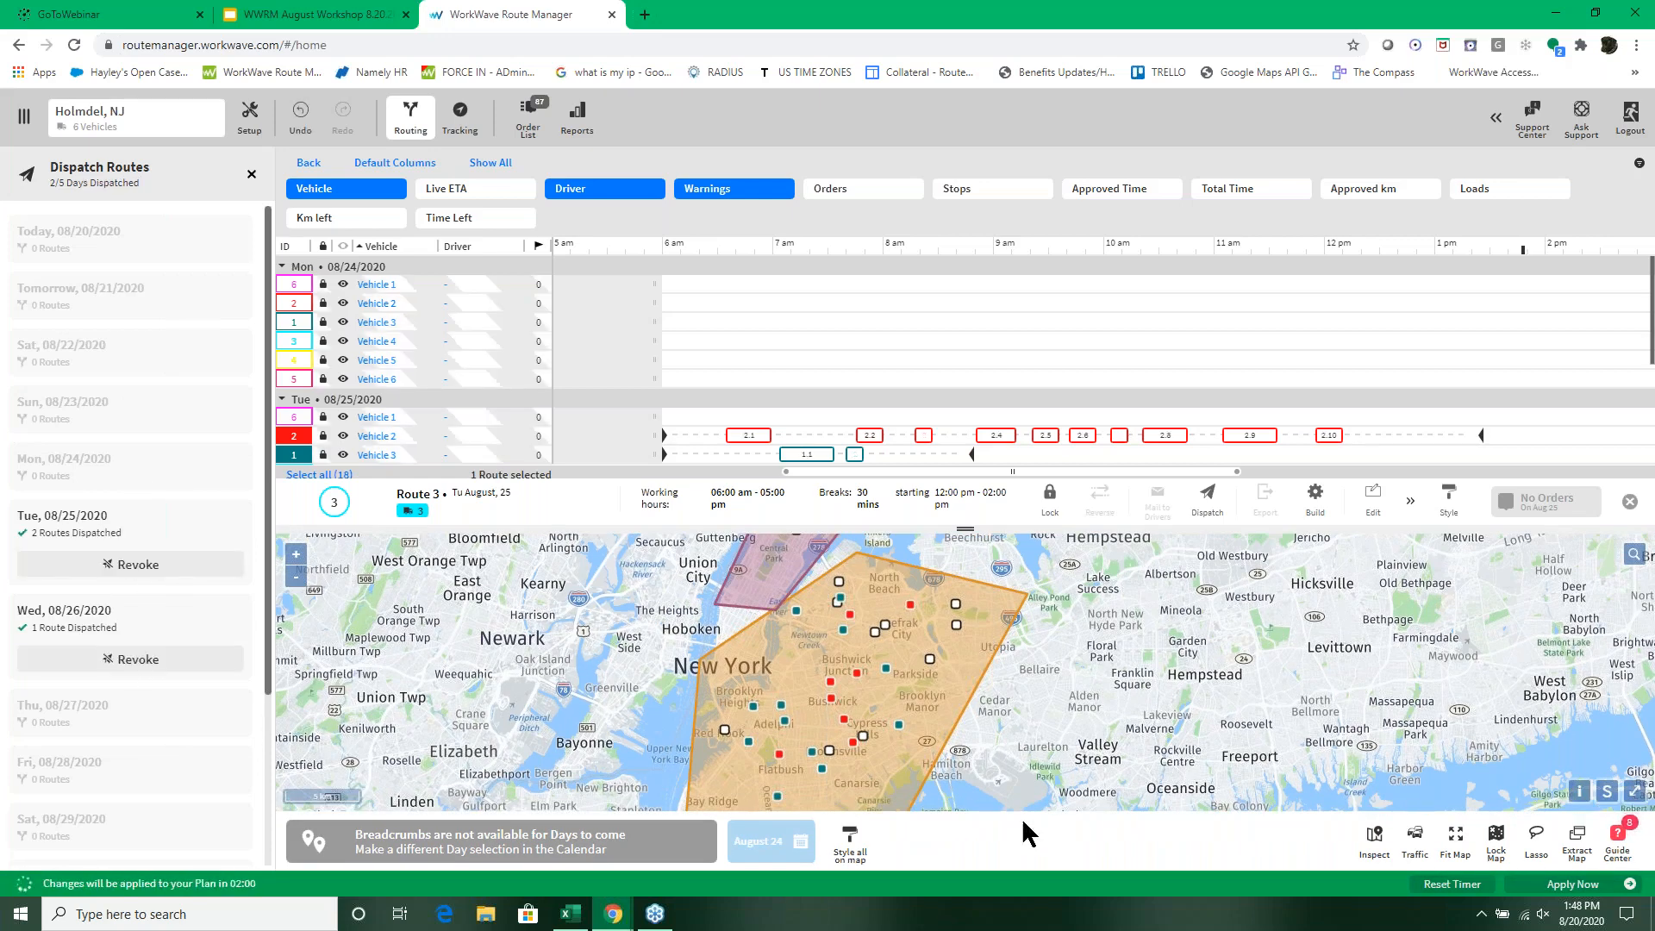
{"action": "left_click", "coordinate": [1569, 888]}
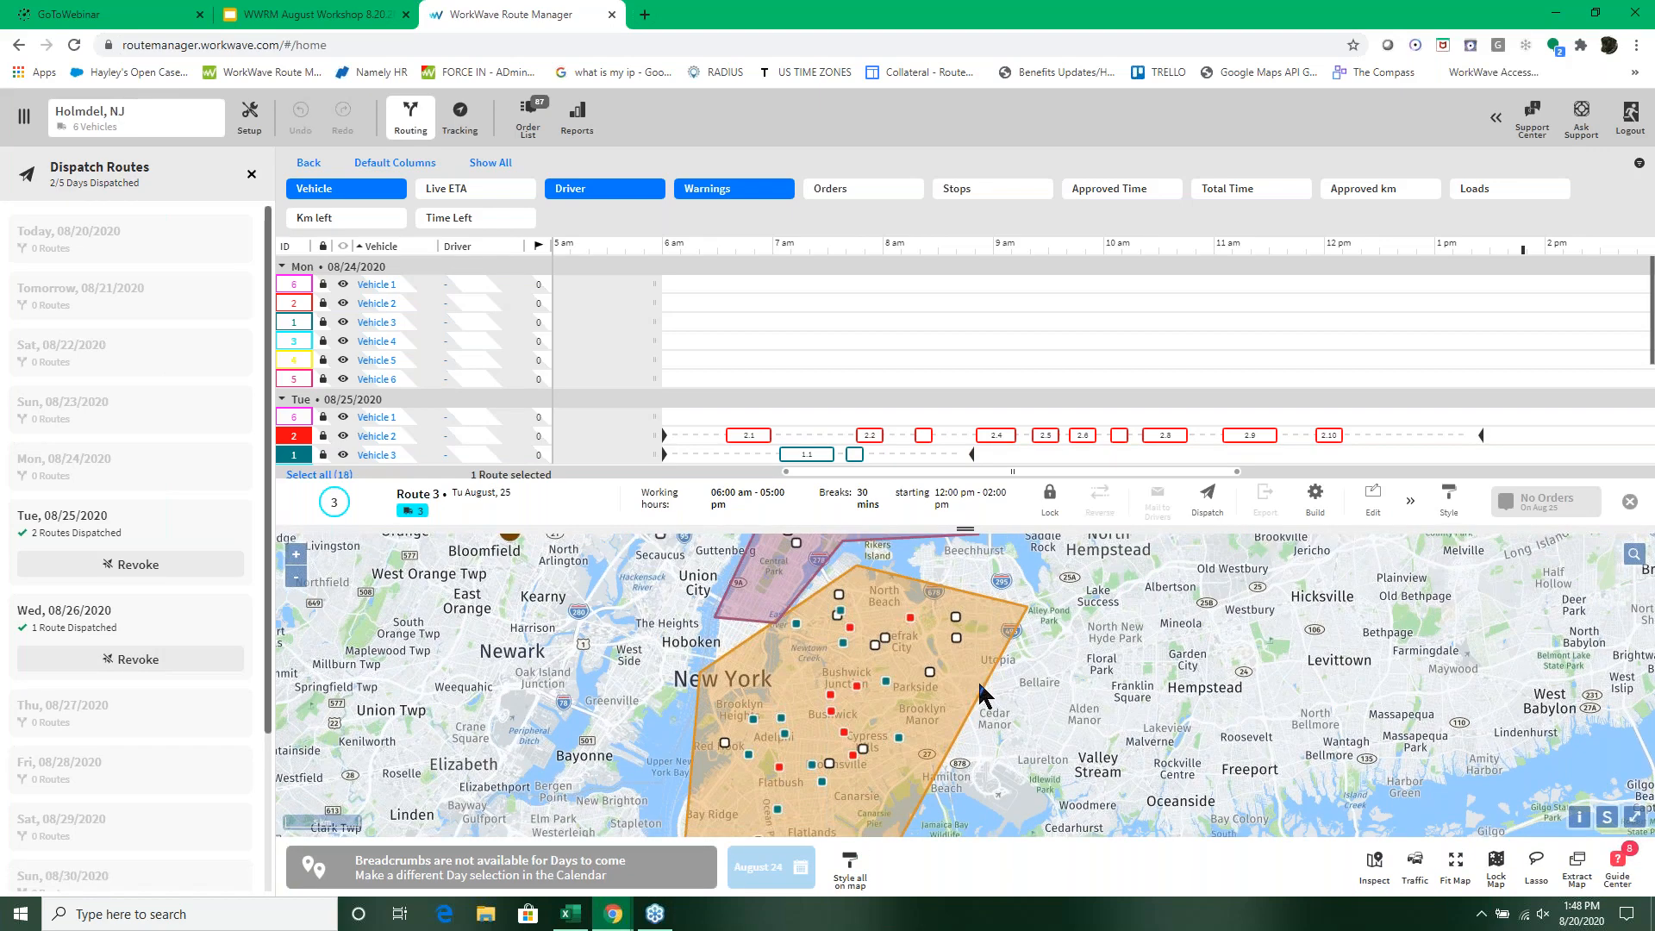
{"action": "left_click", "coordinate": [249, 177]}
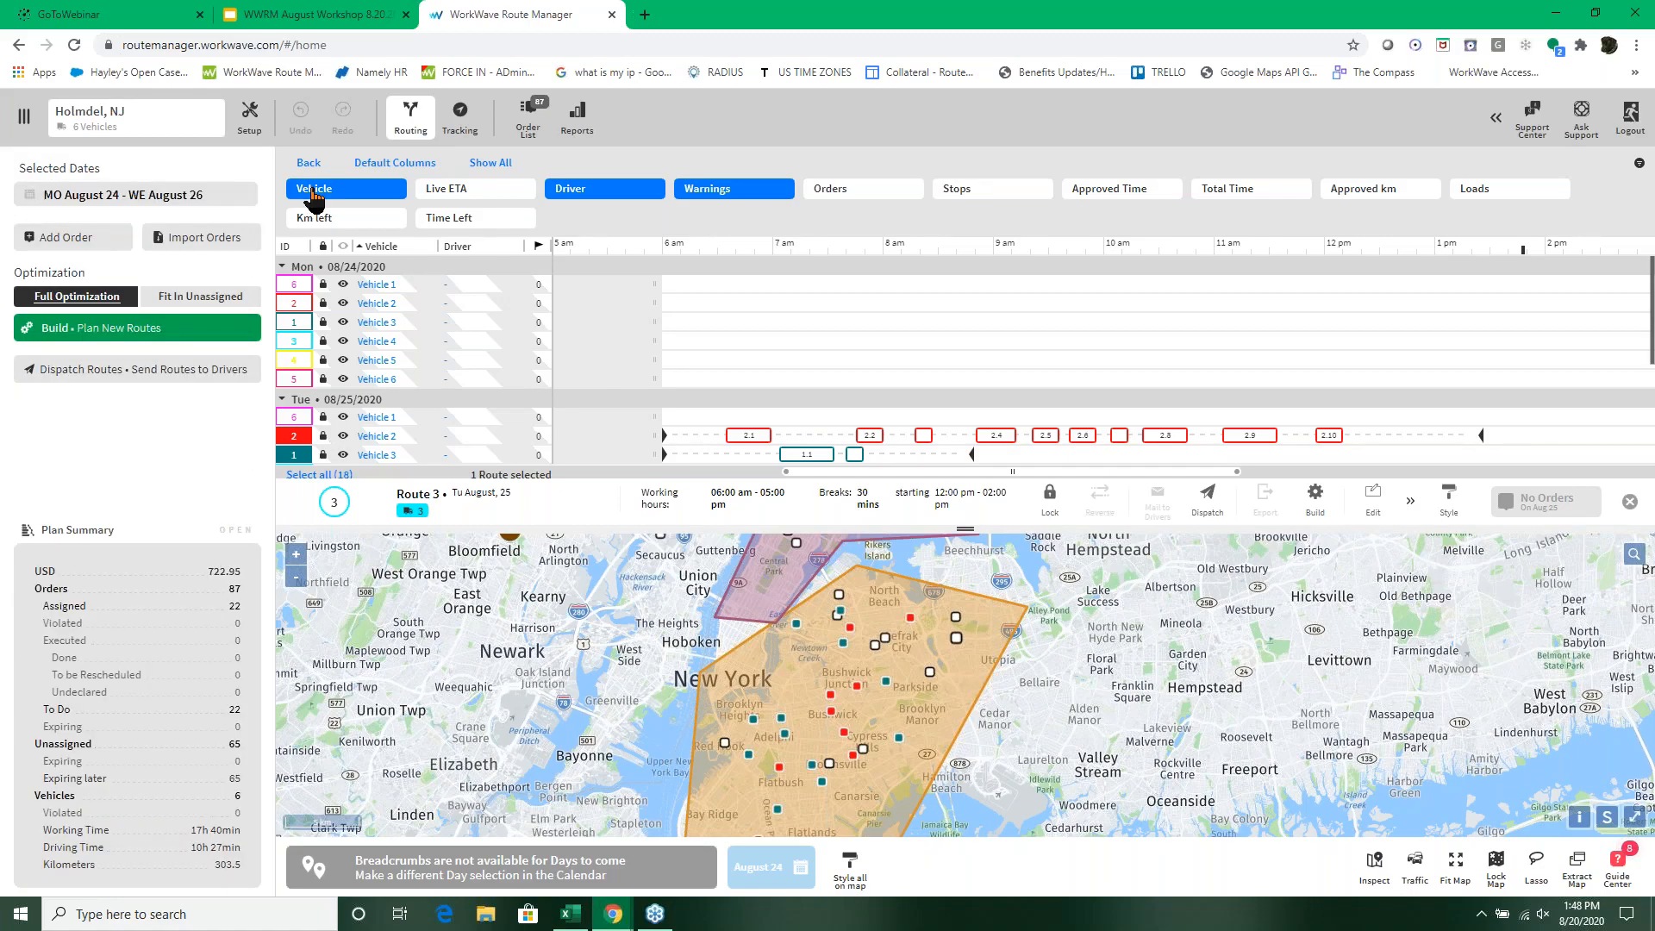
{"action": "left_click", "coordinate": [308, 163]}
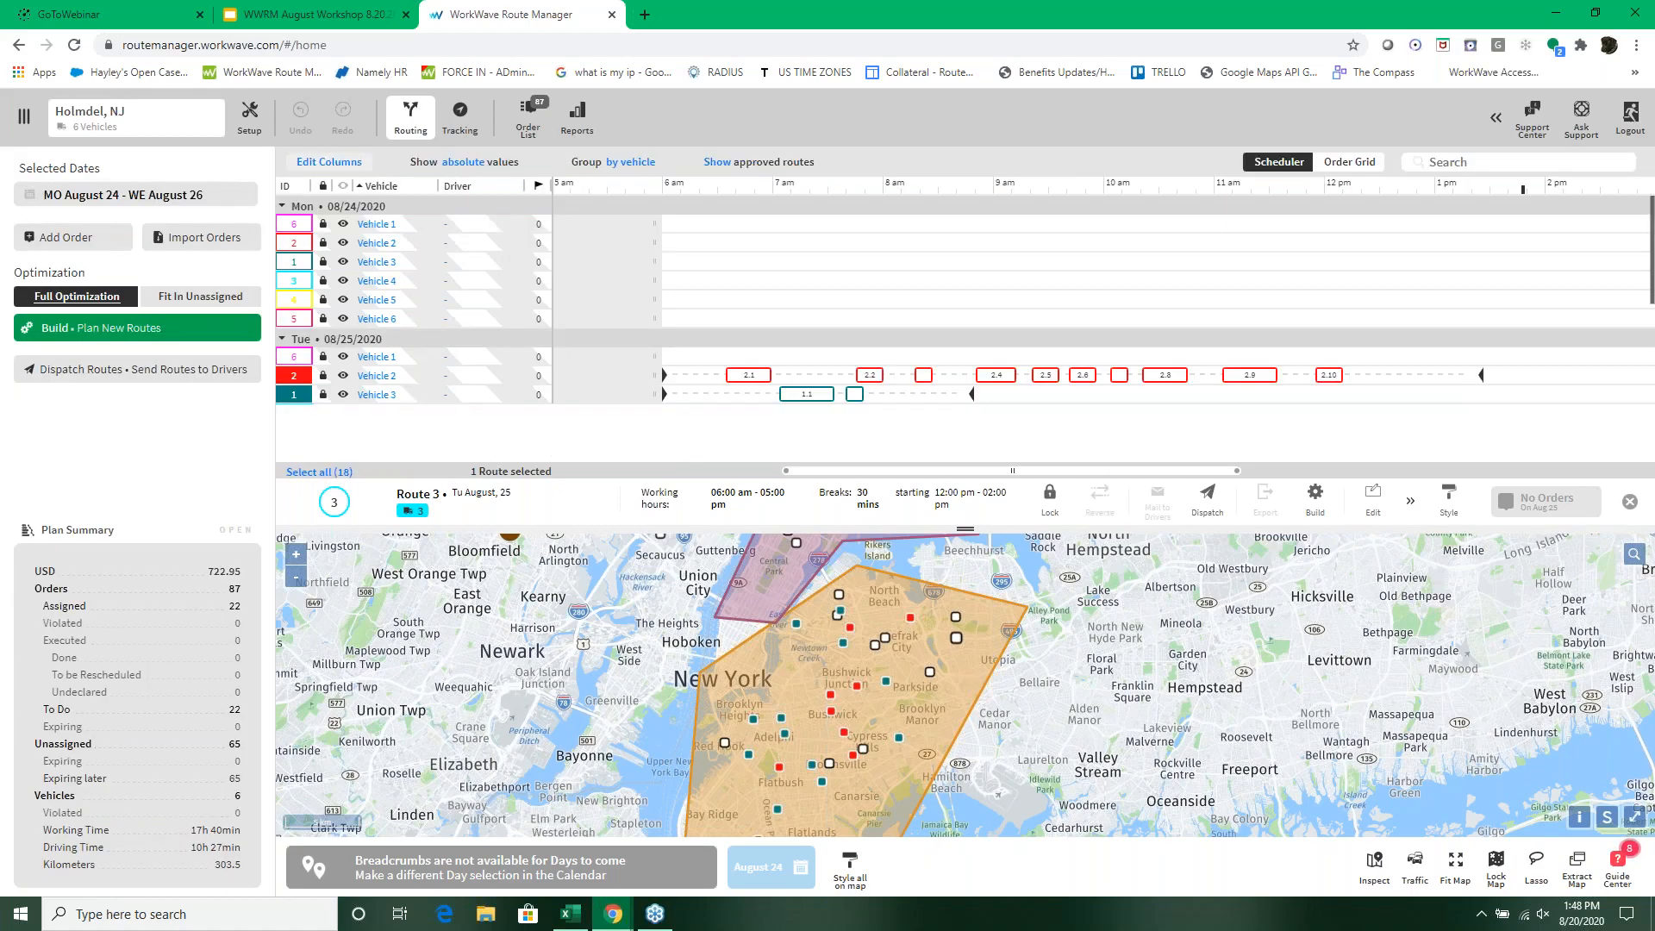
Step: View the driver list in the setup area and open the Normal Day default vehicle assignment
{"action": "left_click", "coordinate": [315, 168]}
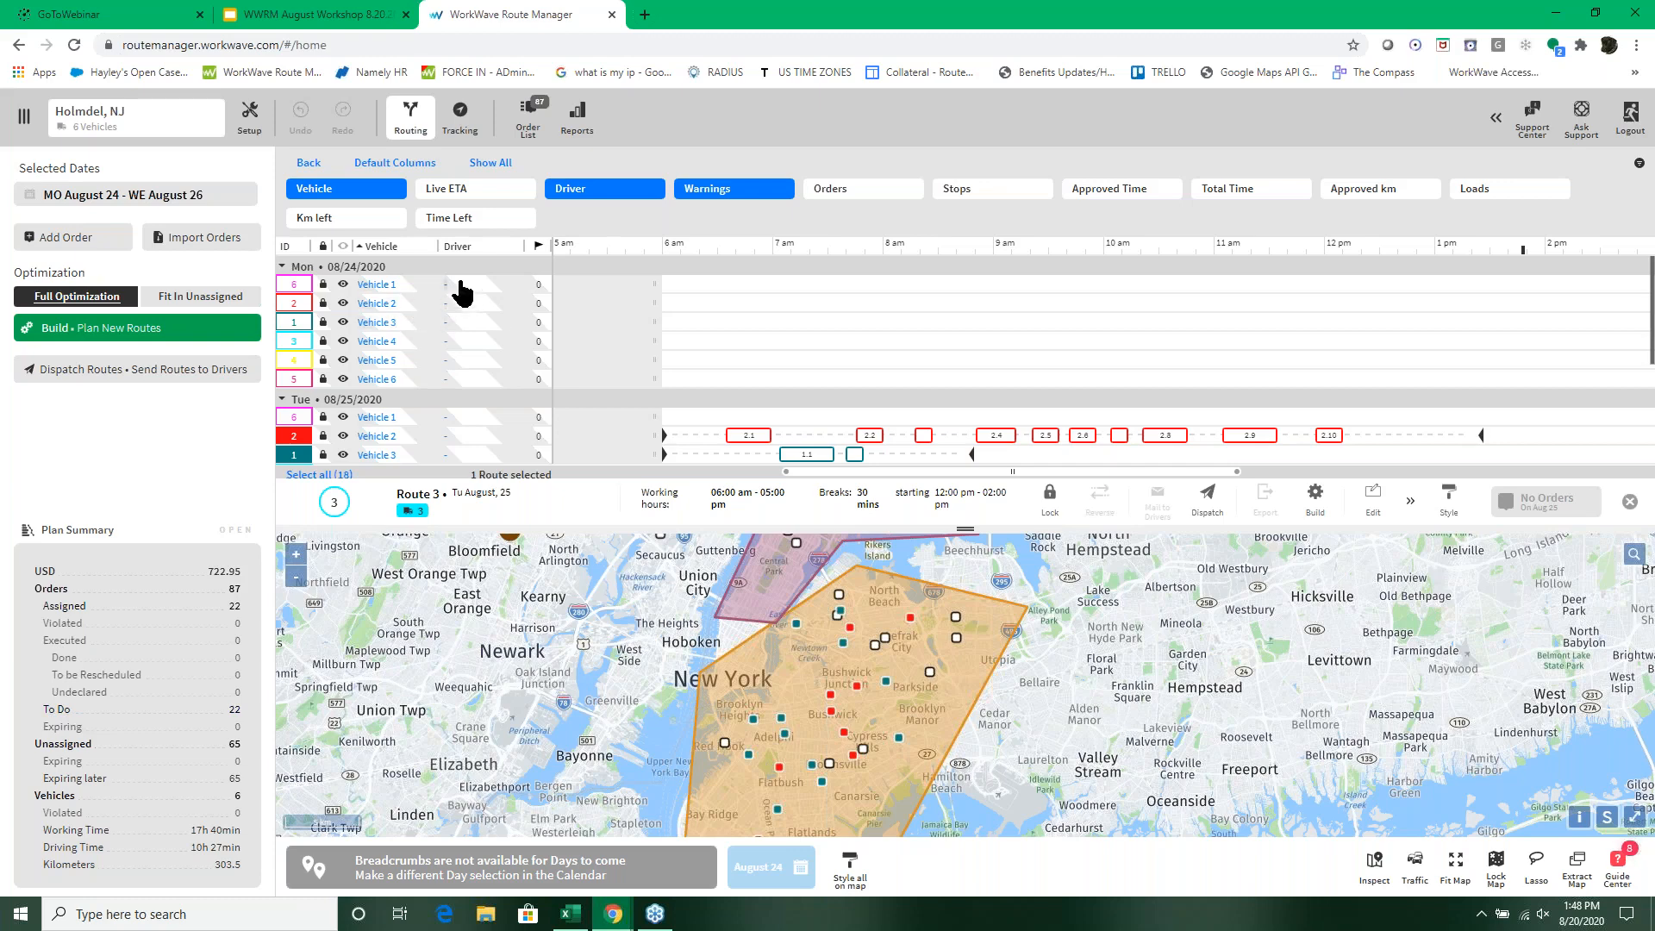
{"action": "left_click", "coordinate": [251, 121]}
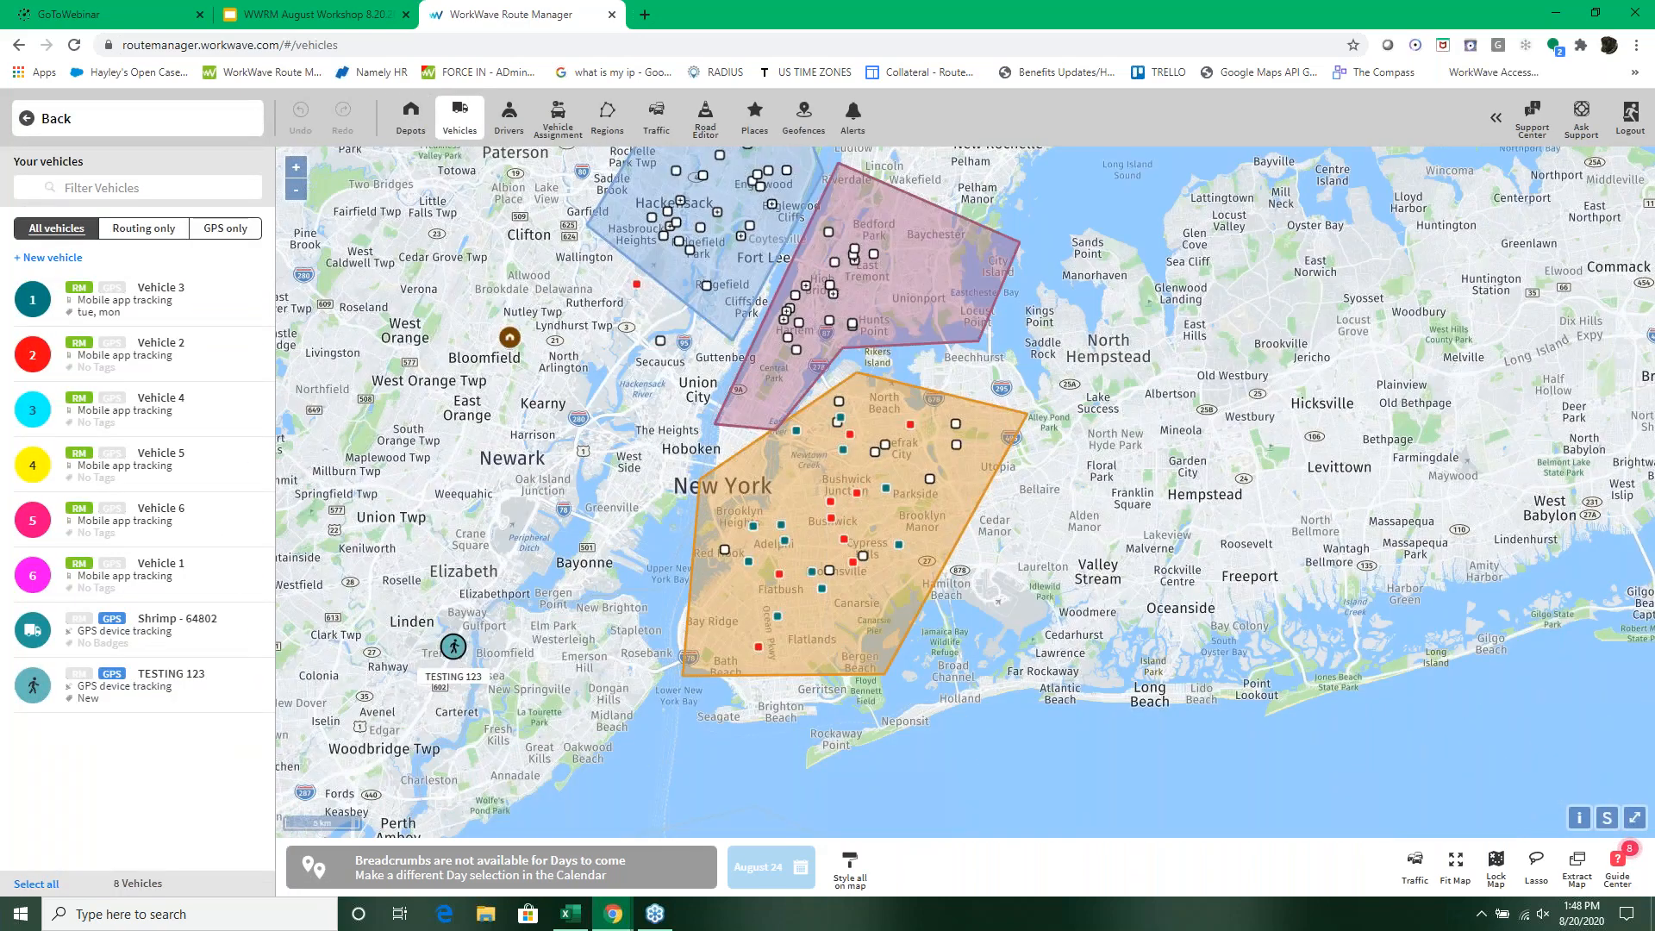
{"action": "left_click", "coordinate": [508, 116]}
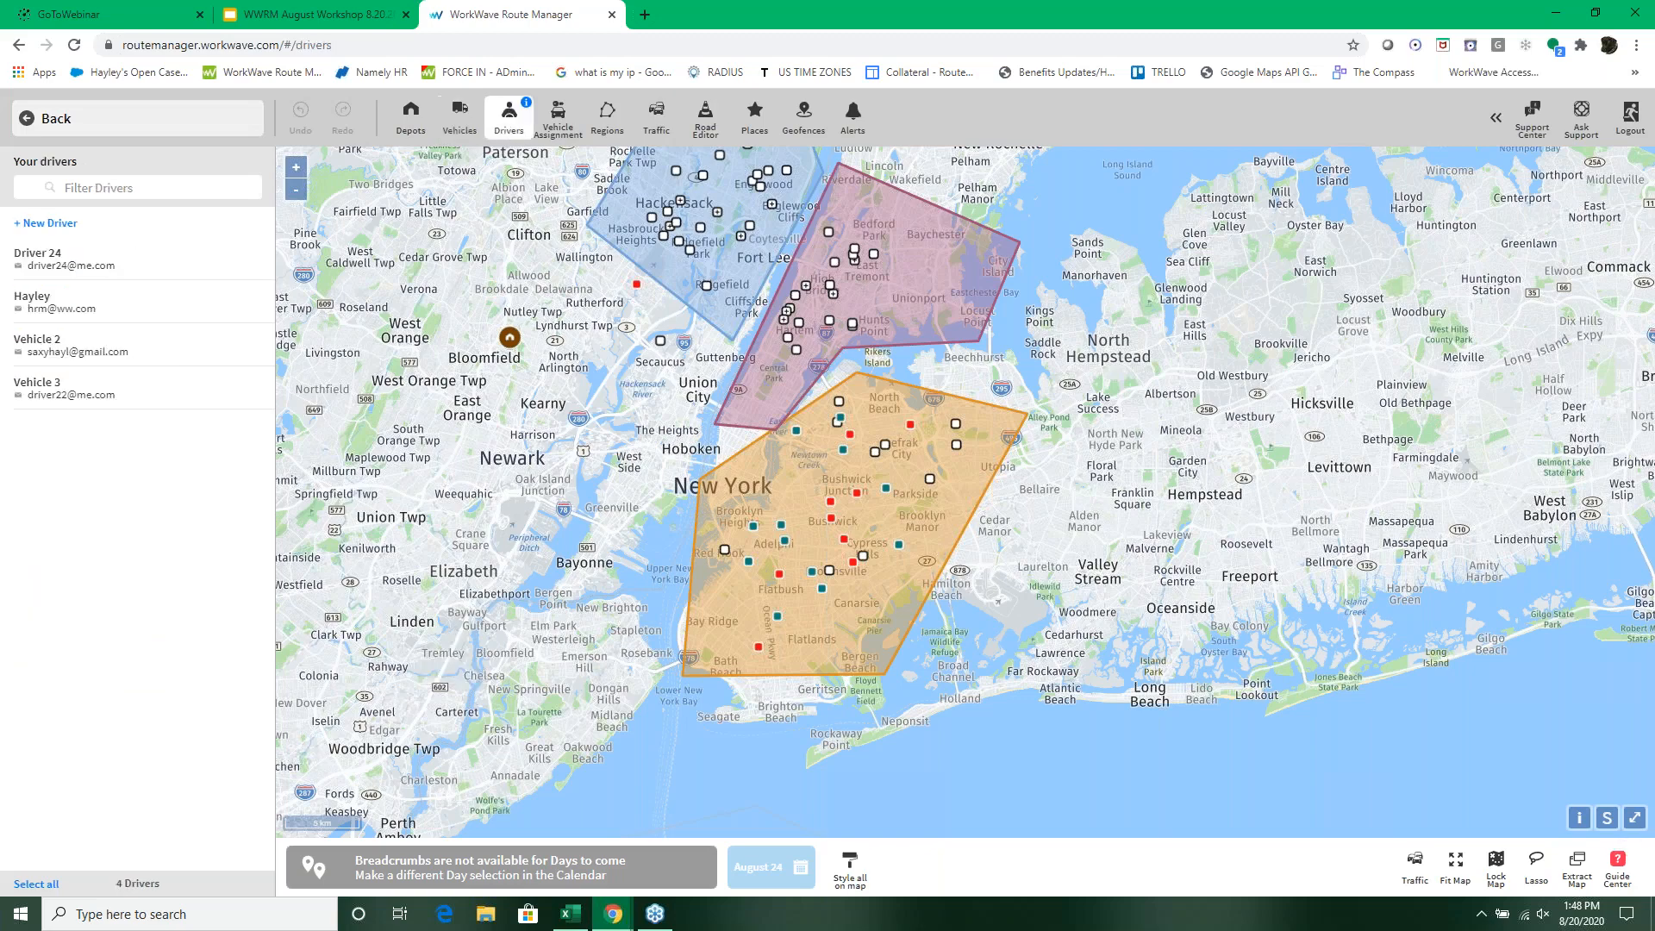
{"action": "left_click", "coordinate": [558, 121]}
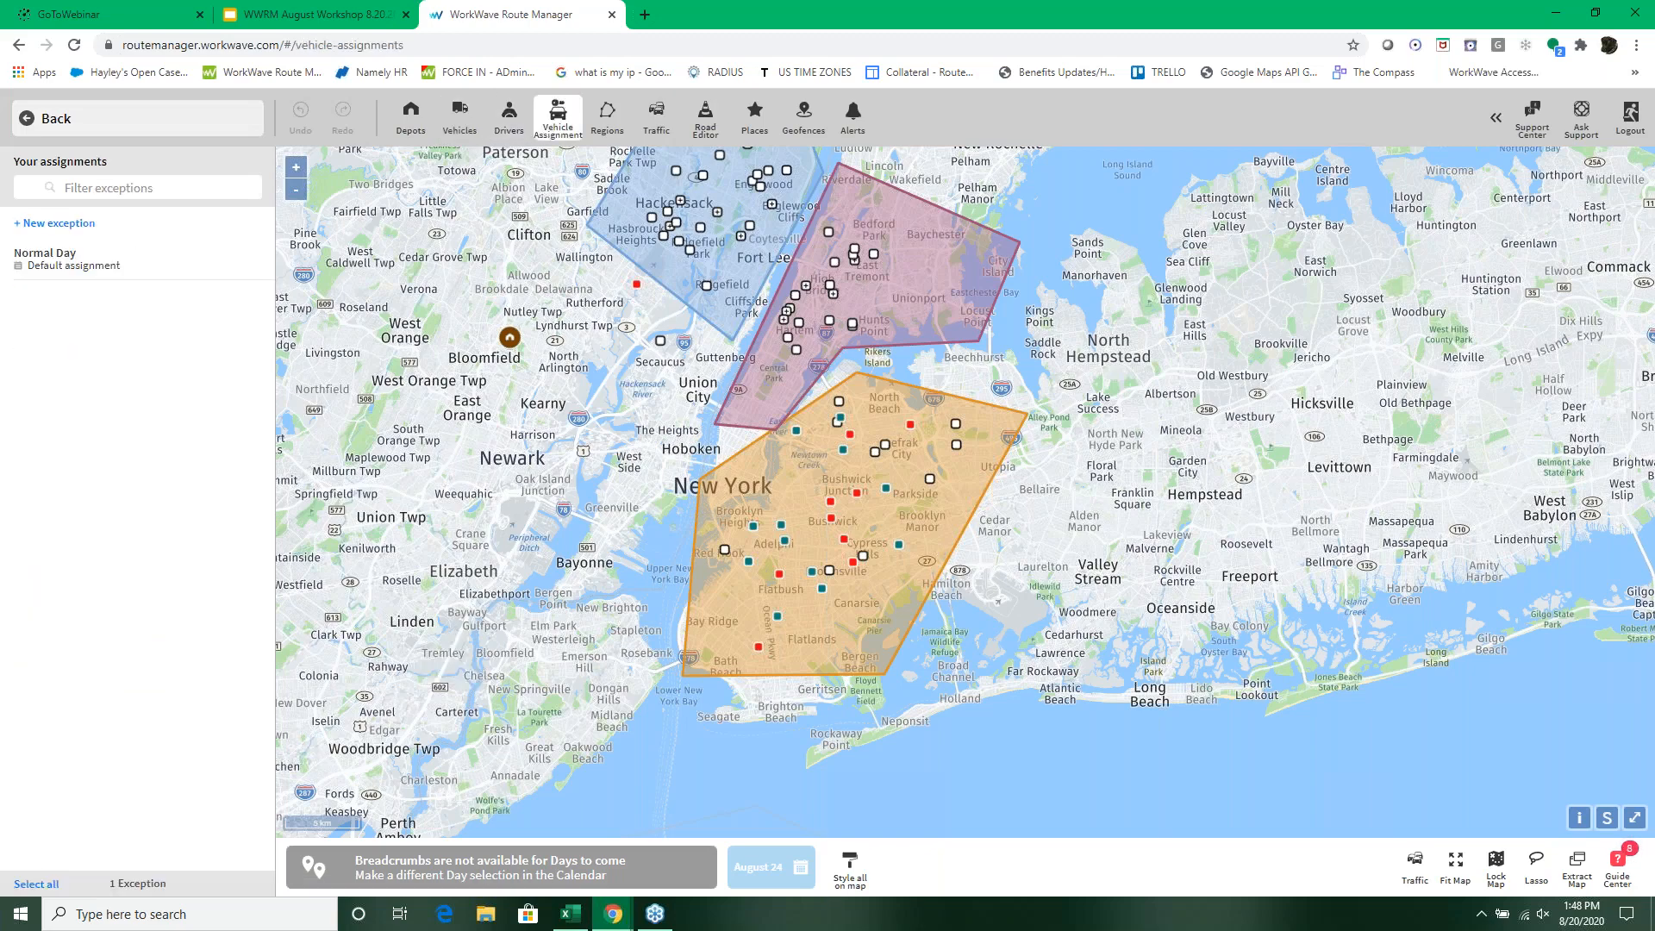
{"action": "left_click", "coordinate": [121, 265]}
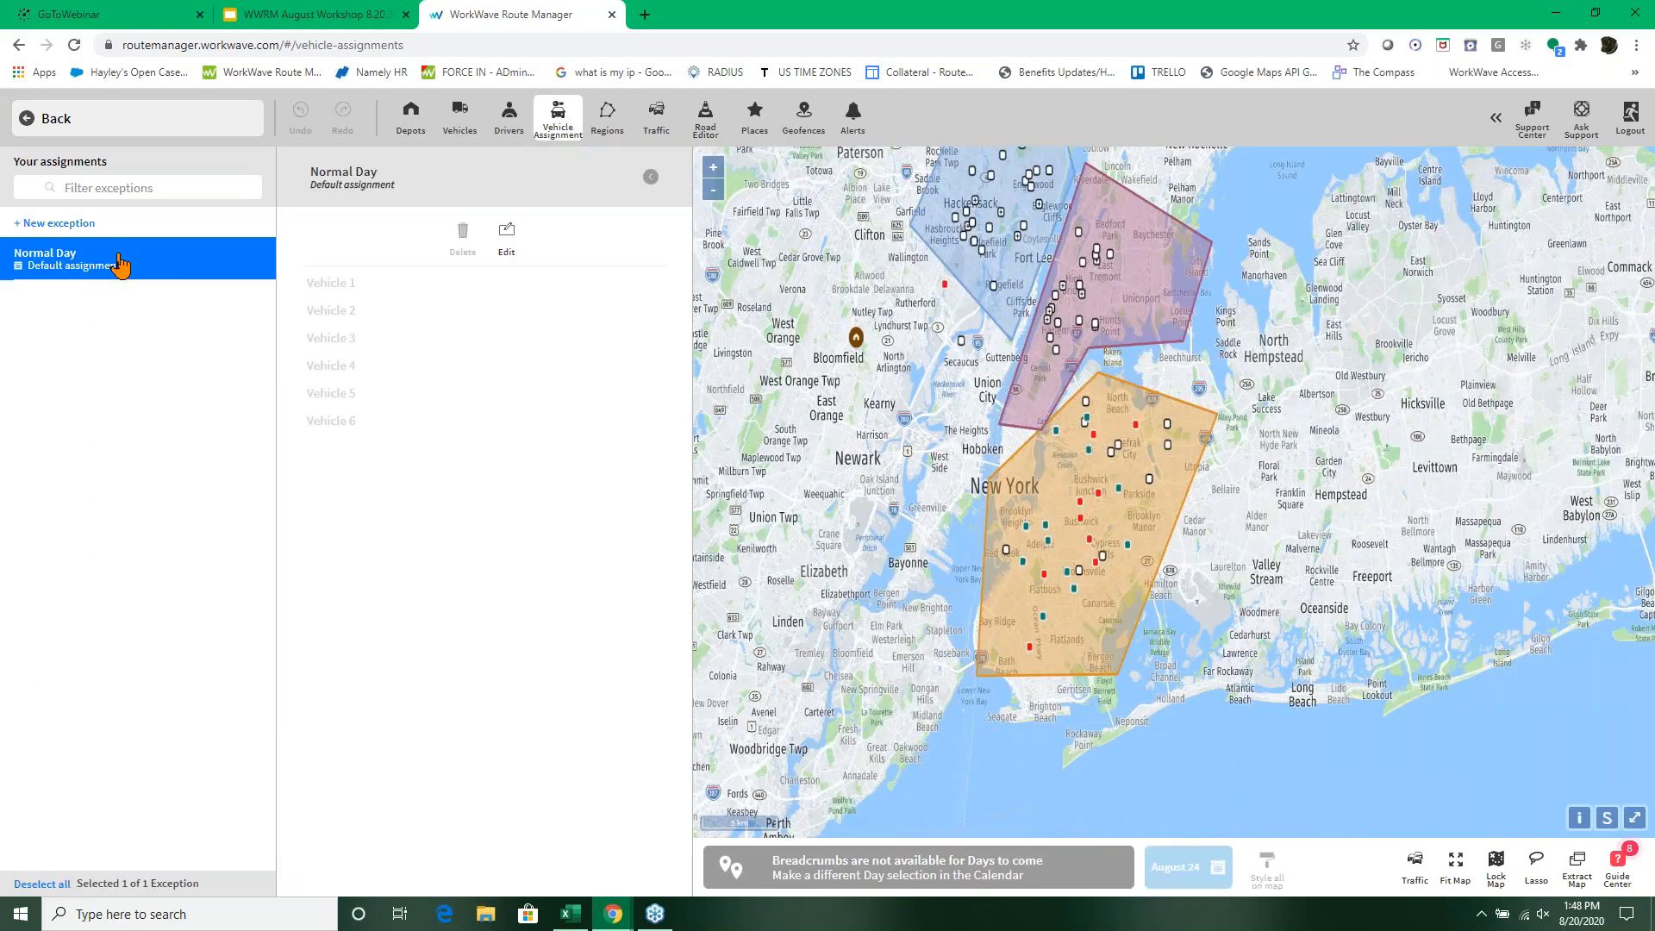
Step: Assign Driver 24 to Vehicle 3, the second listed driver to Vehicle 4 and driver Vehicle 2 to Vehicle 5, and update Normal Day
{"action": "left_click", "coordinate": [508, 234]}
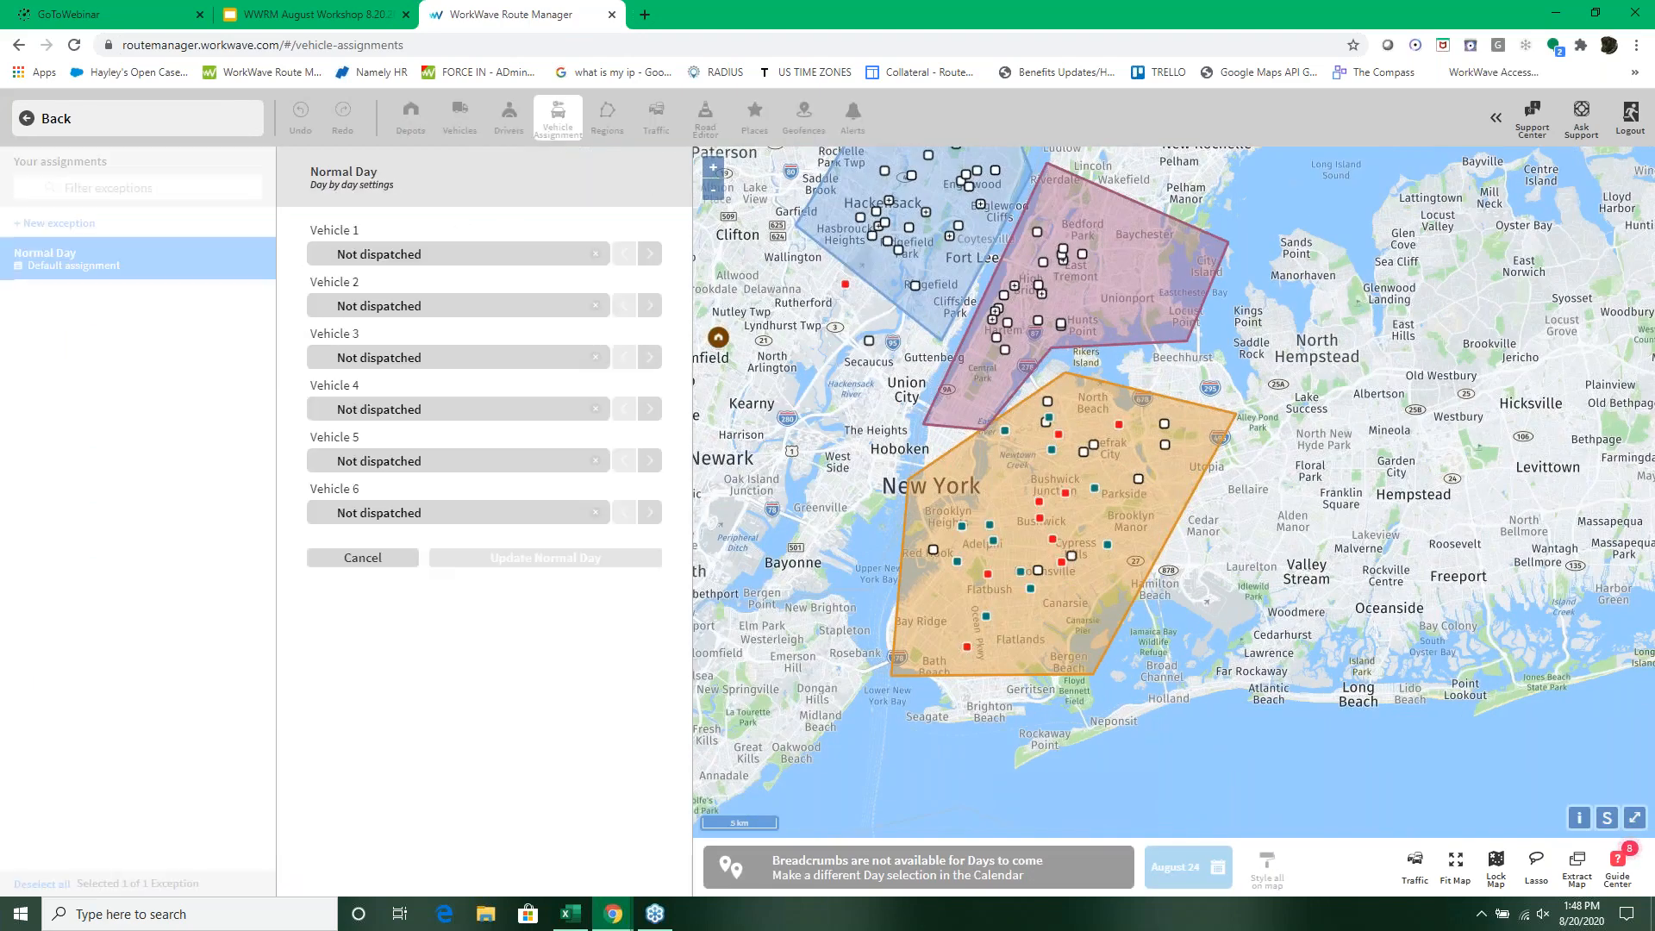
{"action": "left_click", "coordinate": [650, 359]}
{"action": "left_click", "coordinate": [650, 409]}
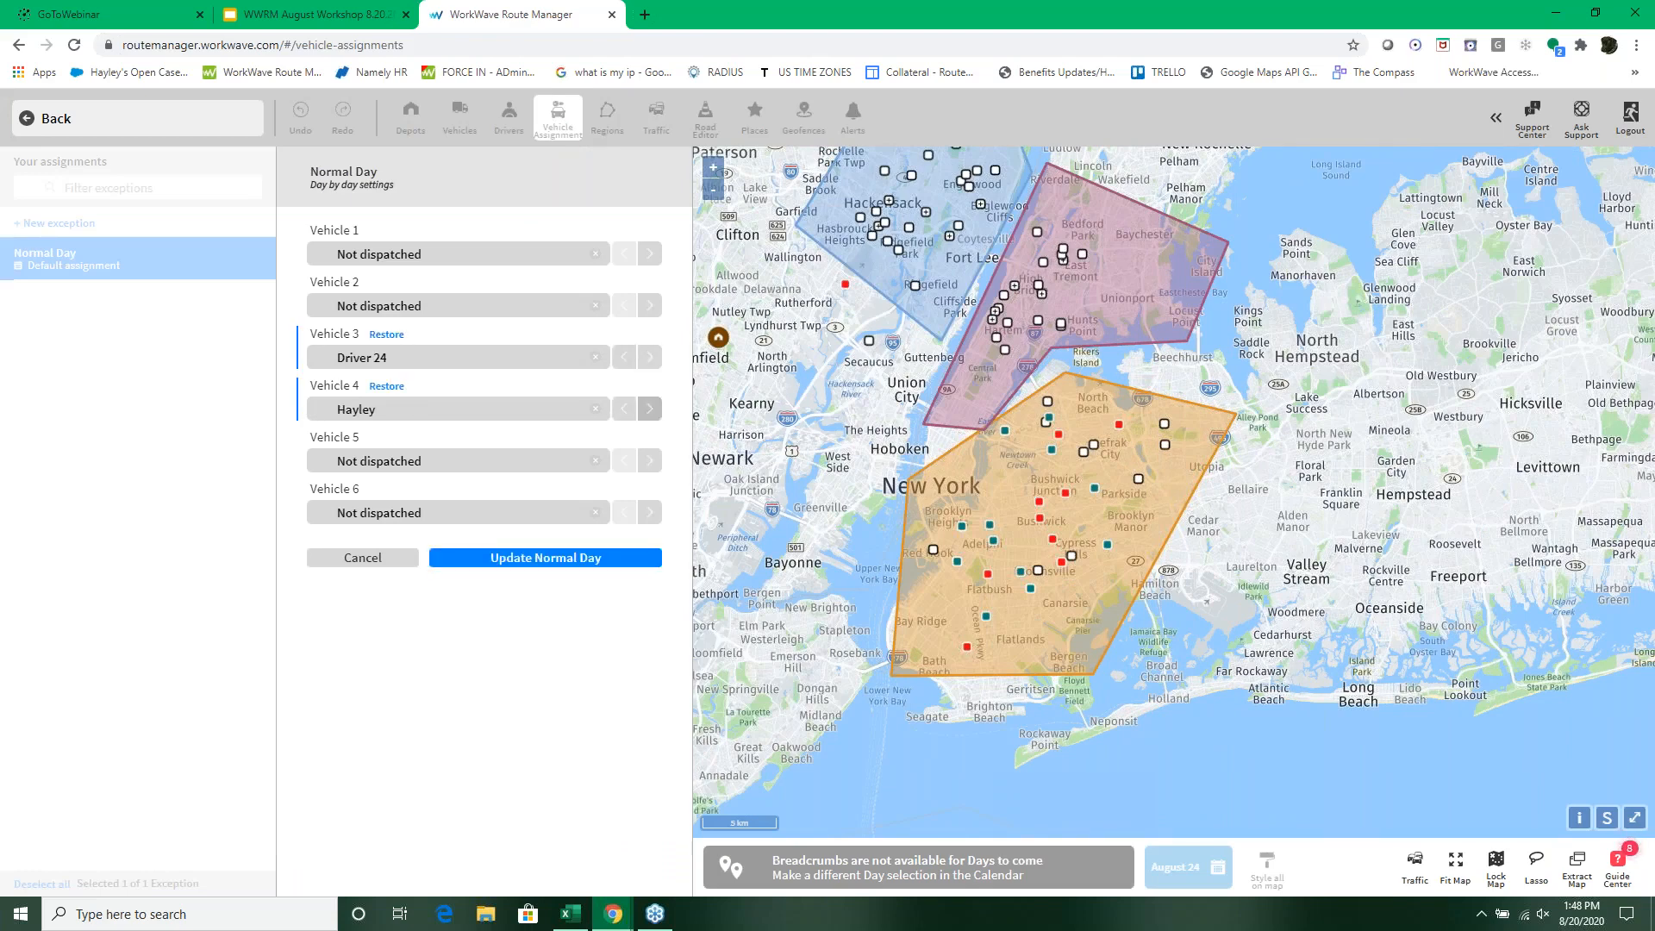
{"action": "left_click", "coordinate": [651, 460]}
{"action": "left_click", "coordinate": [564, 559]}
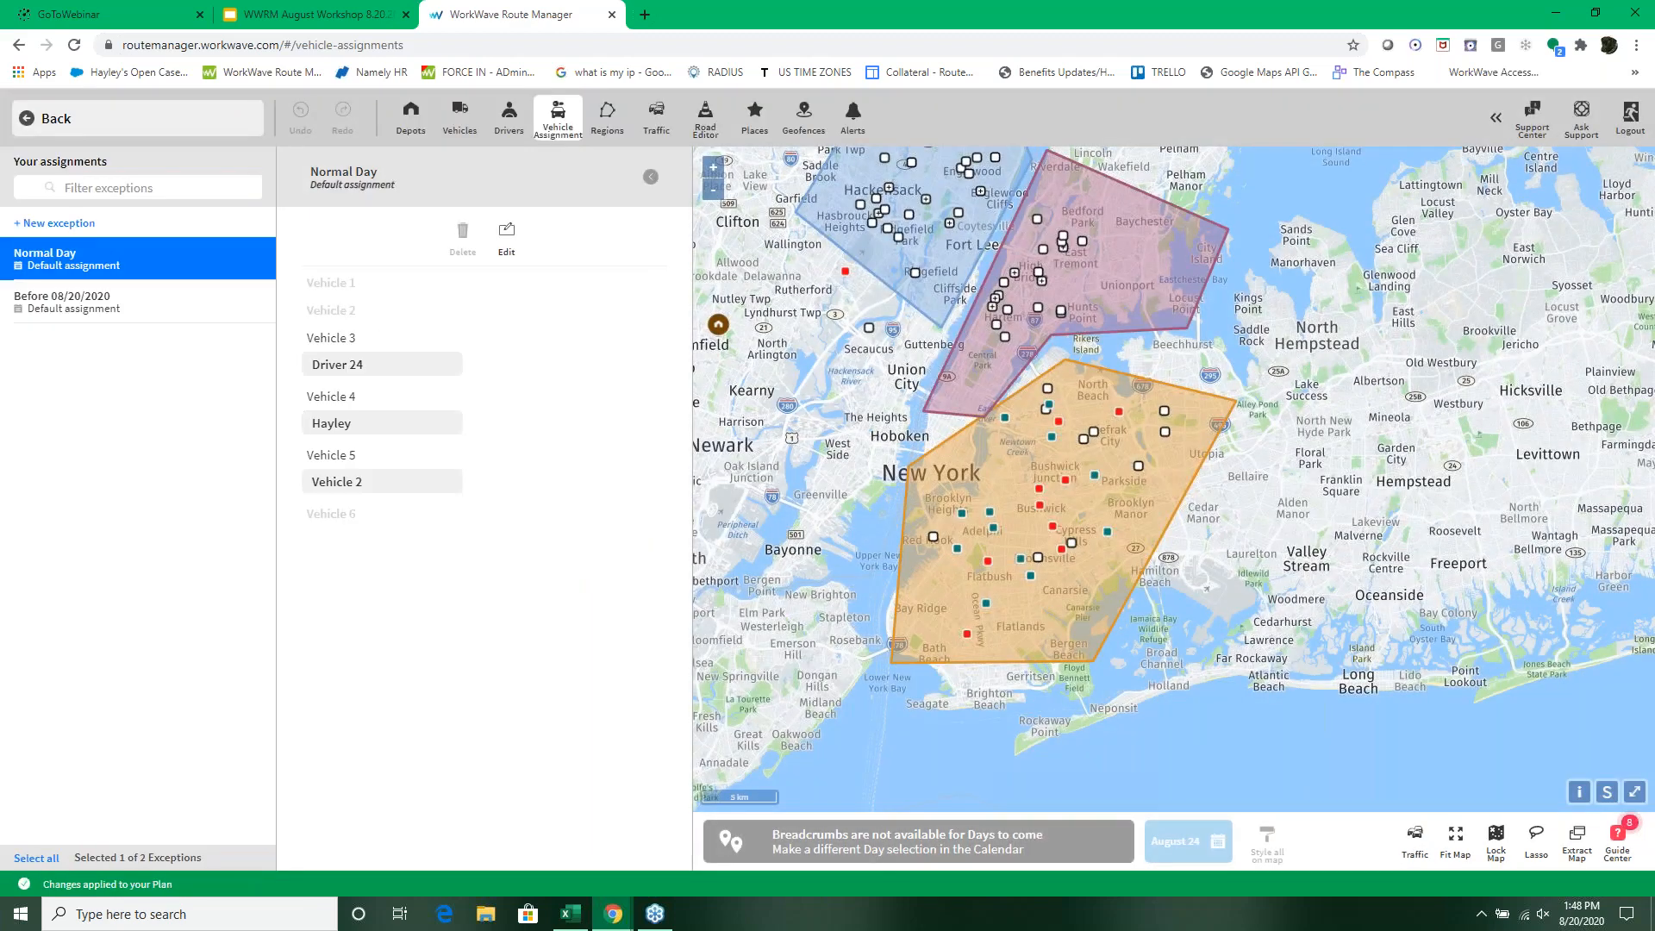
Step: Return to the routing schedule and check the assigned drivers and the available column options
{"action": "left_click", "coordinate": [27, 122]}
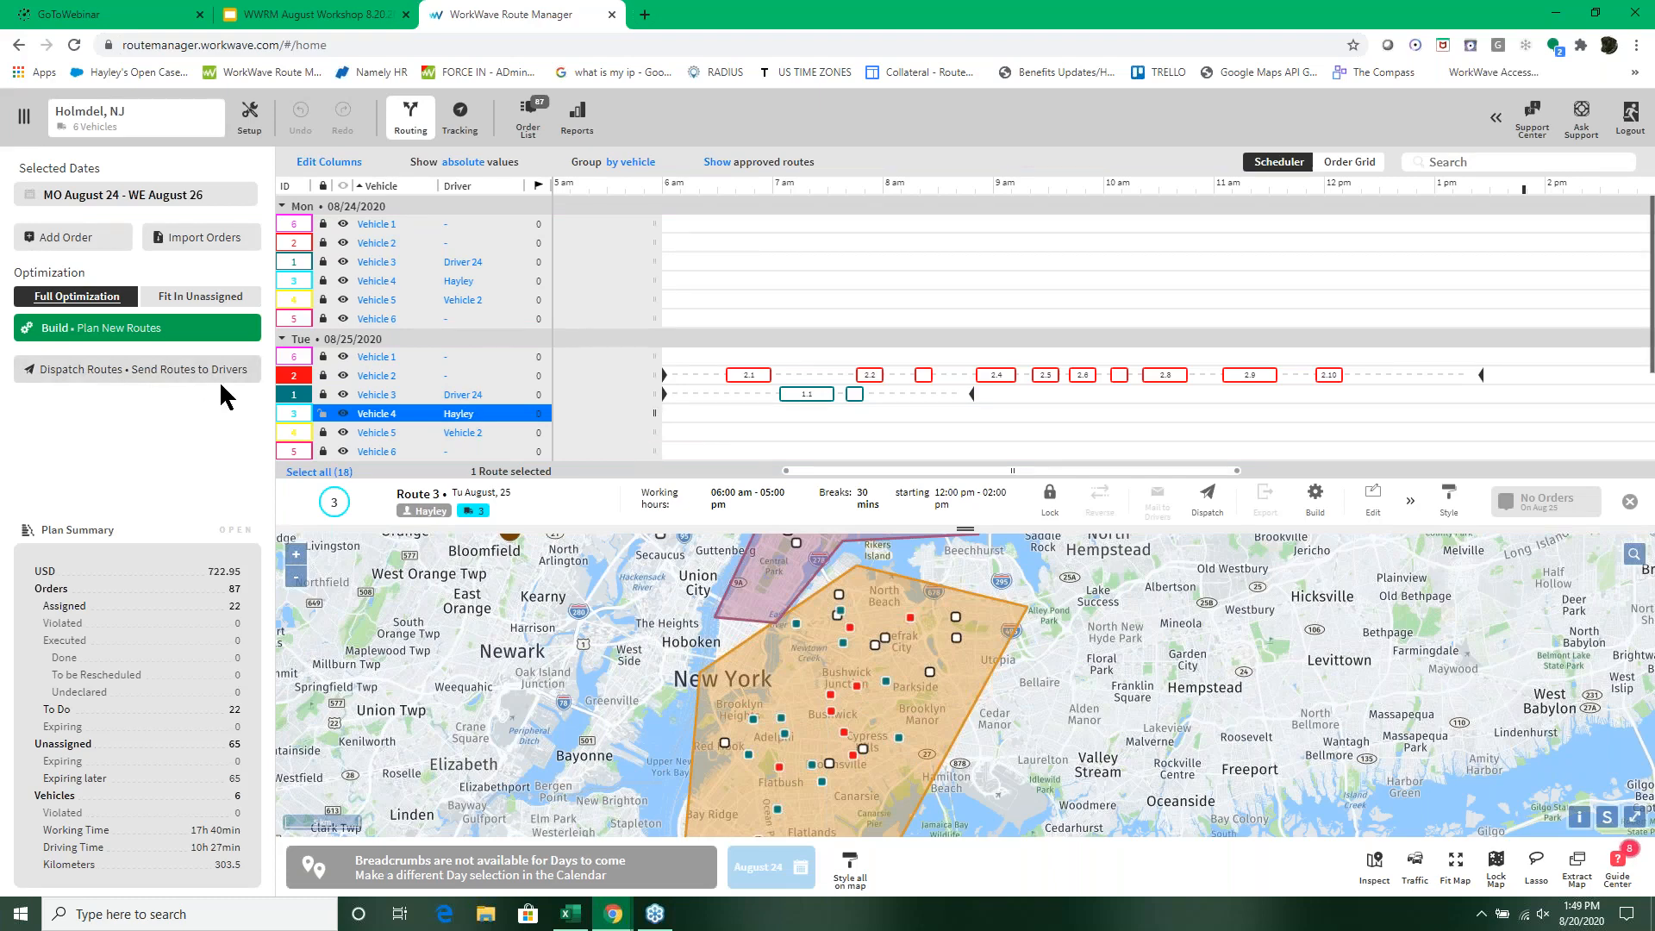
{"action": "left_click", "coordinate": [328, 163]}
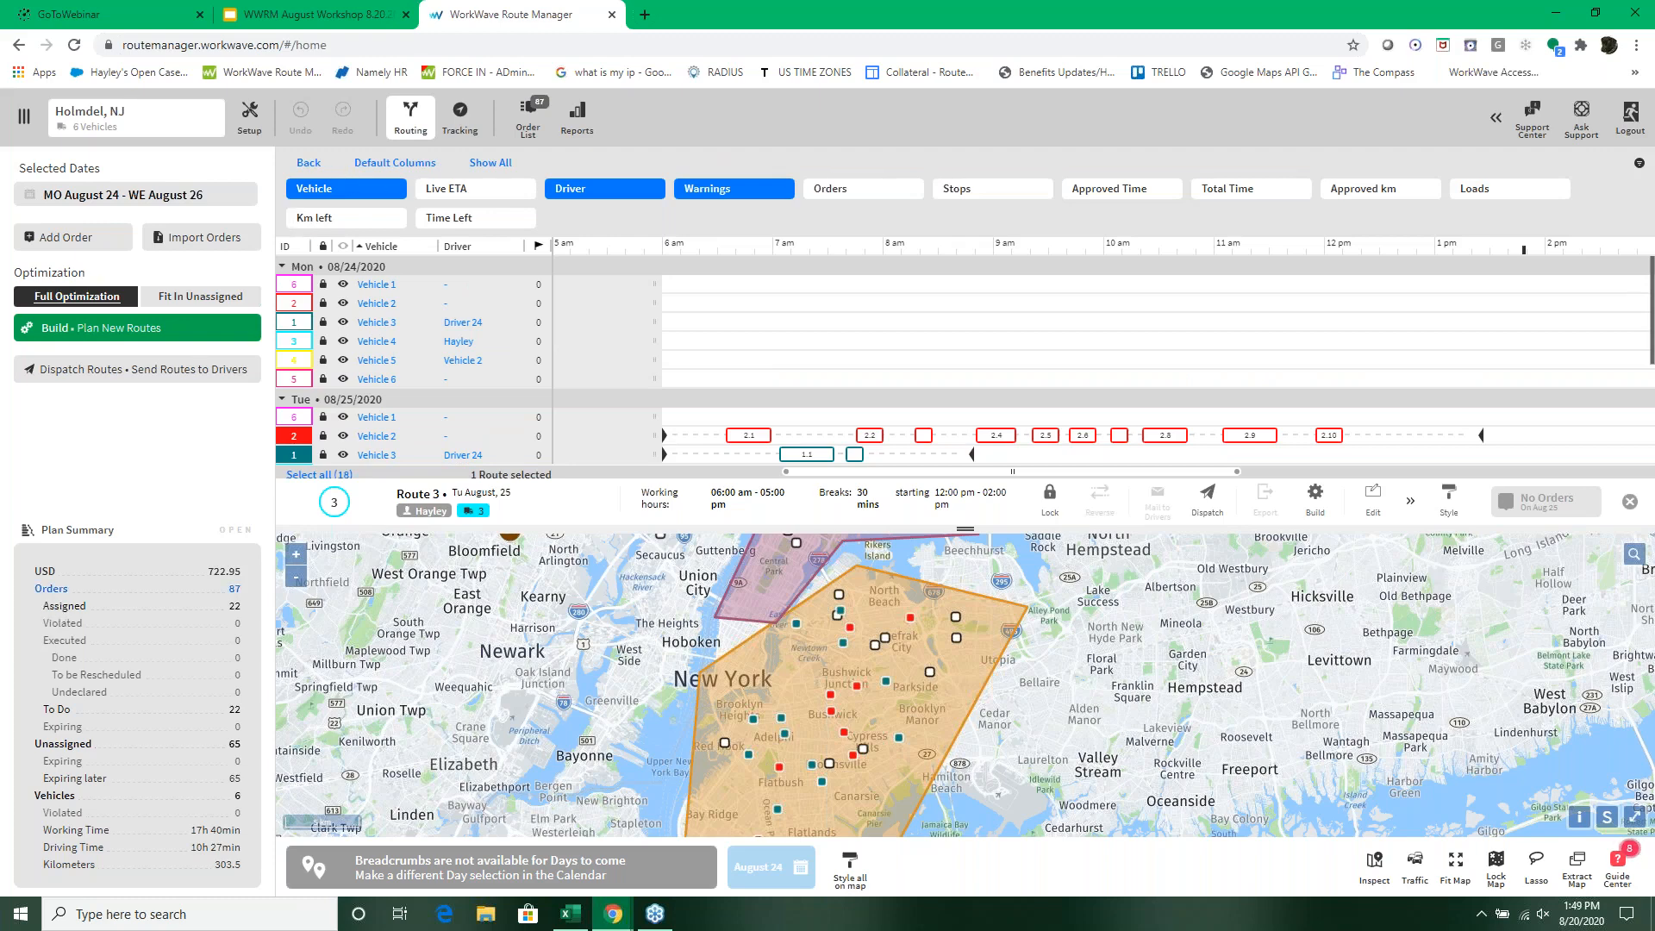
{"action": "left_click", "coordinate": [304, 166]}
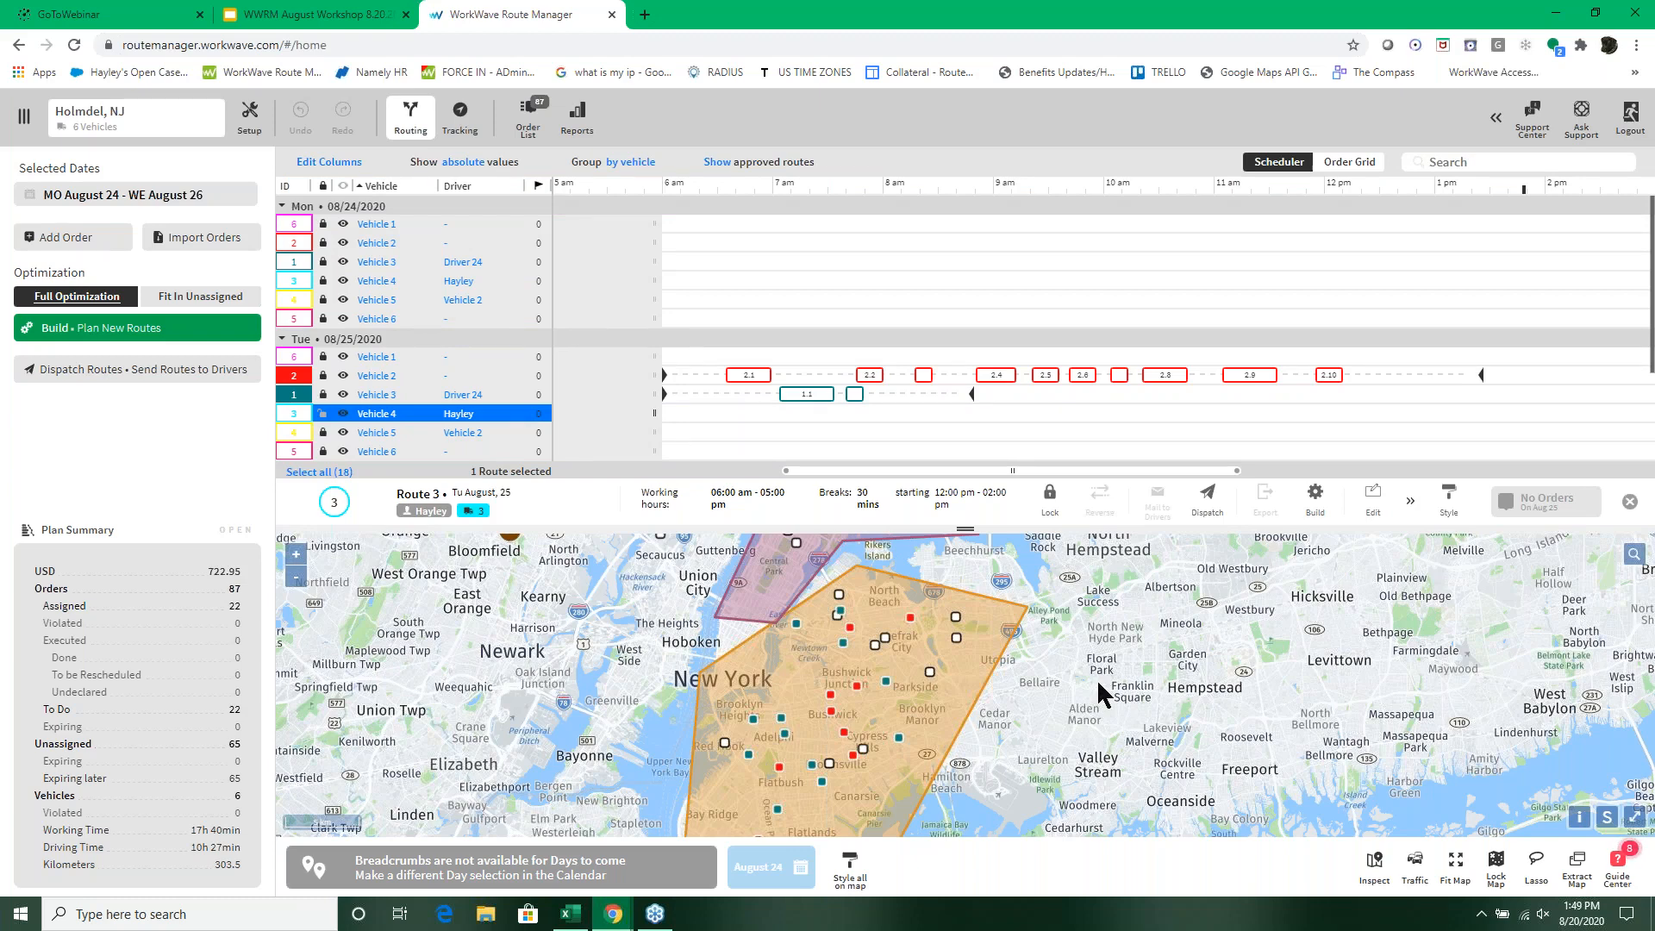
Step: Switch to the WWRM August Workshop 8.20.20 deck in Google Slides and present it from the Workflow Demos slide
{"action": "left_click", "coordinate": [349, 19]}
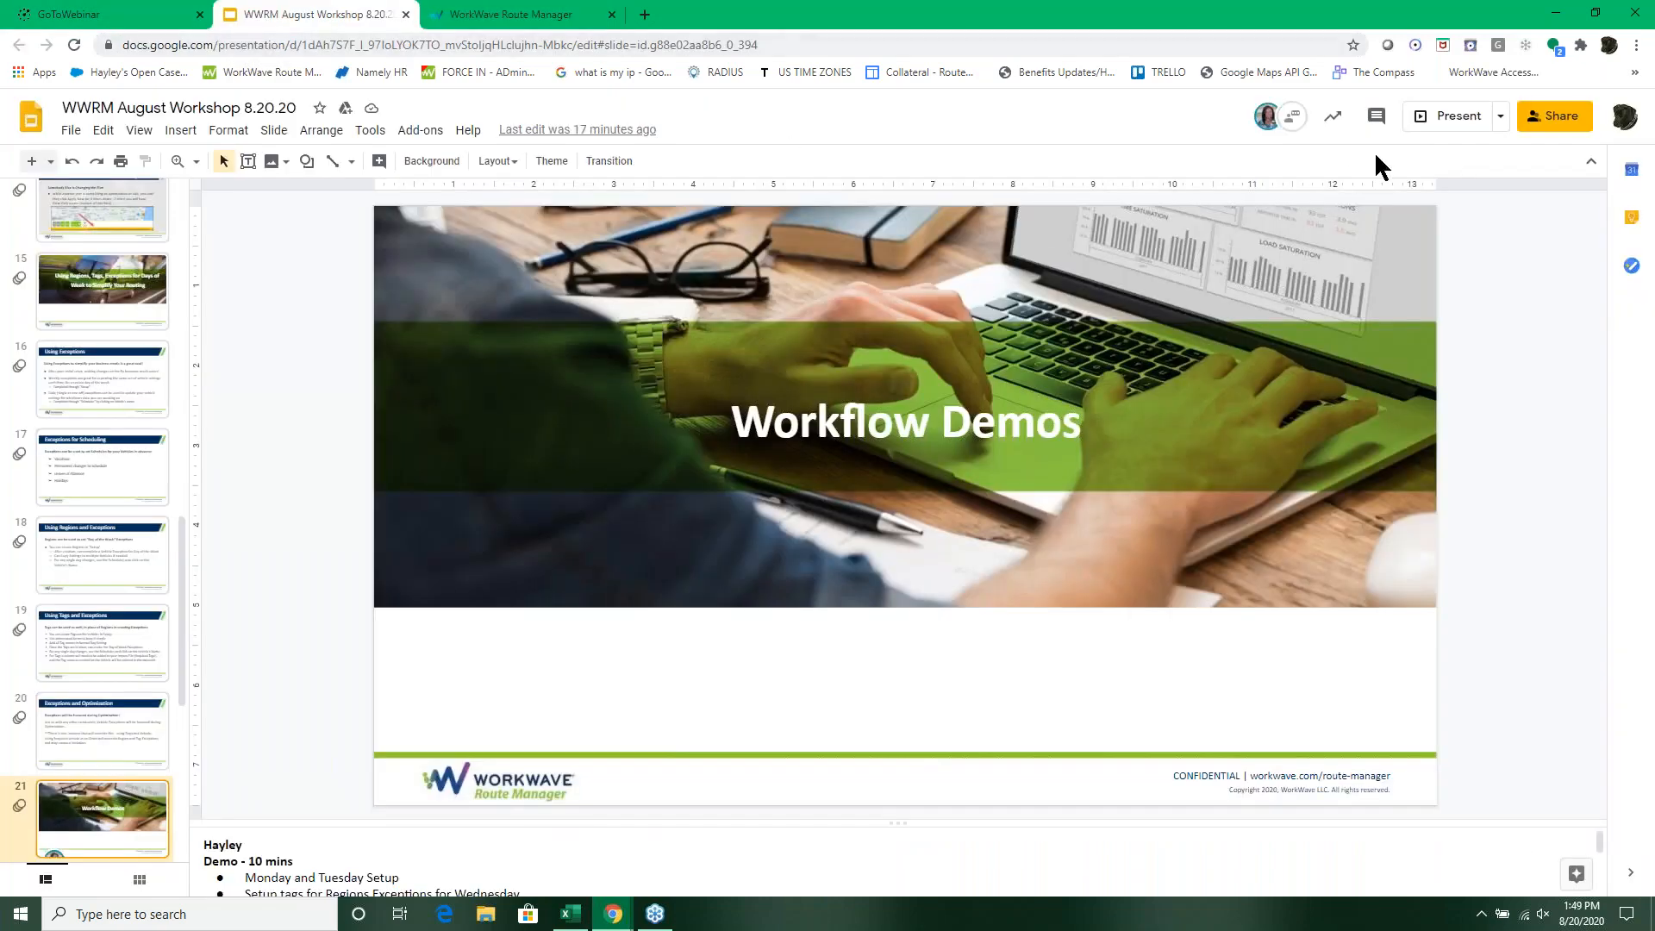
{"action": "left_click_drag", "start_coordinate": [1529, 36], "coordinate": [1280, 33]}
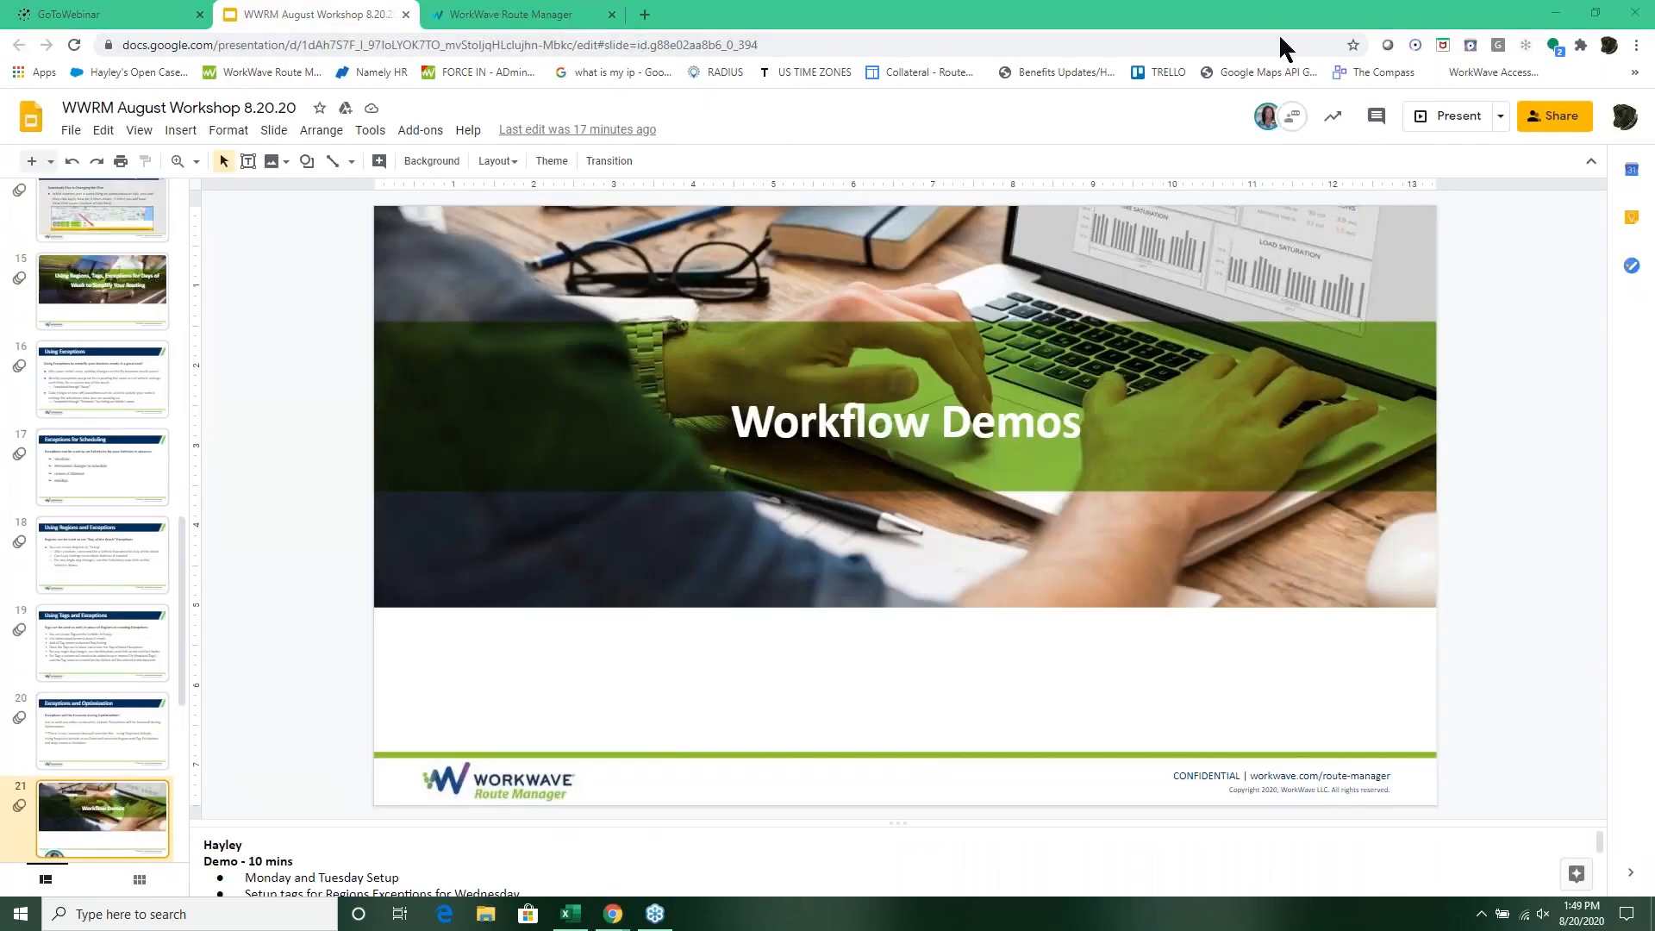
{"action": "left_click", "coordinate": [1452, 115]}
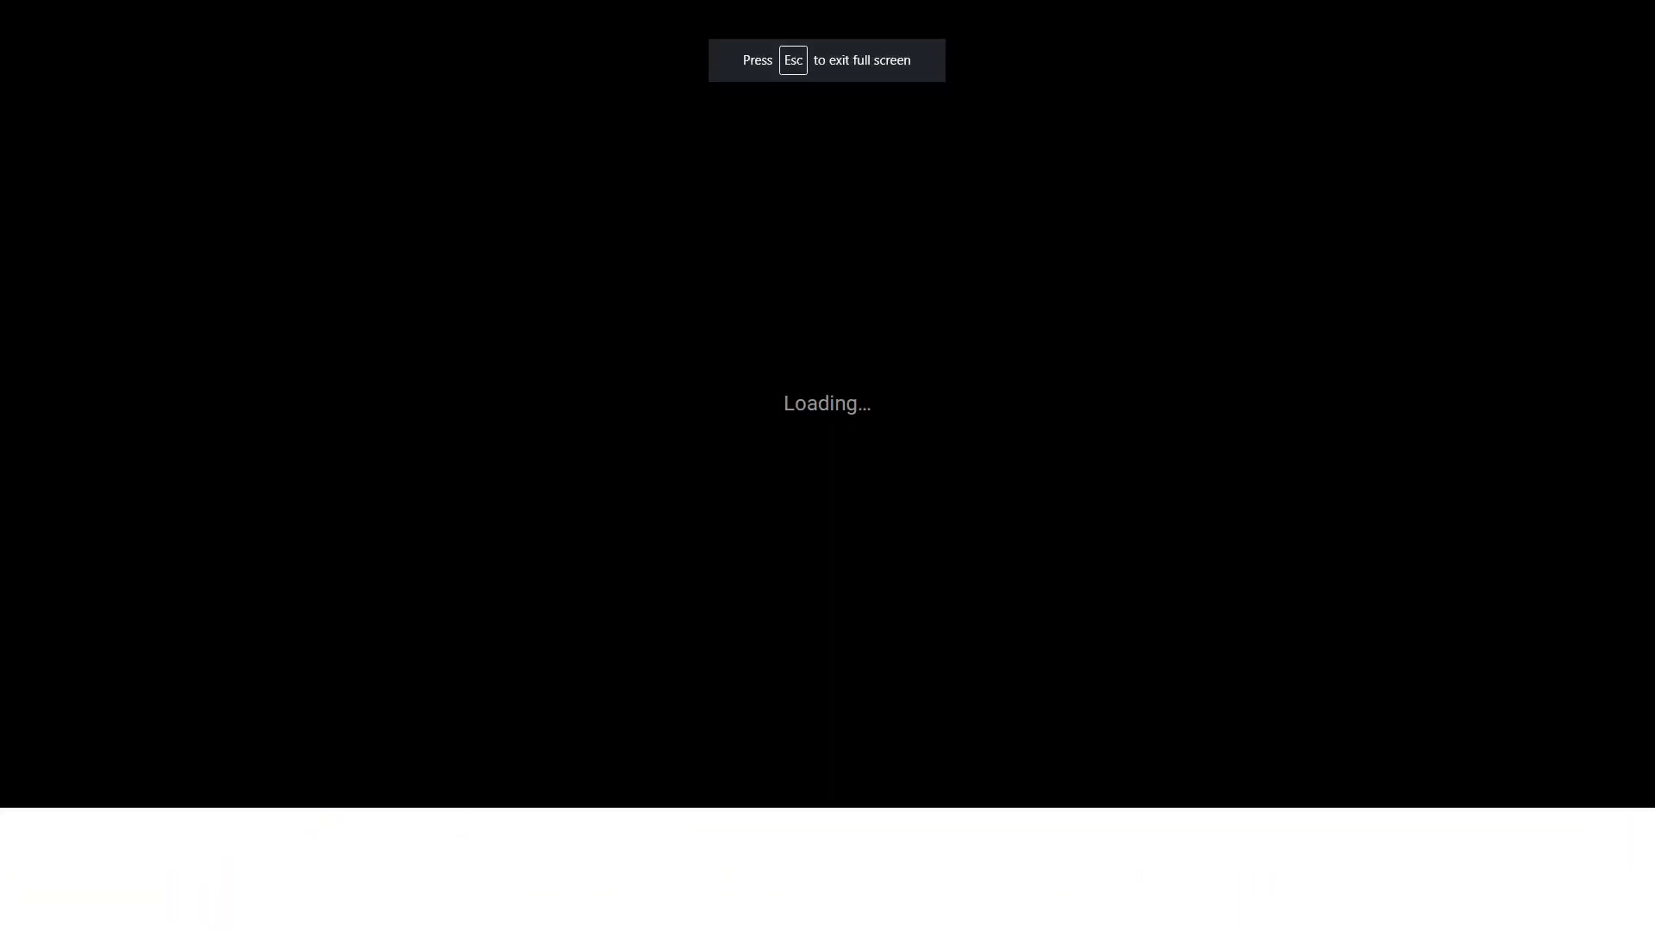